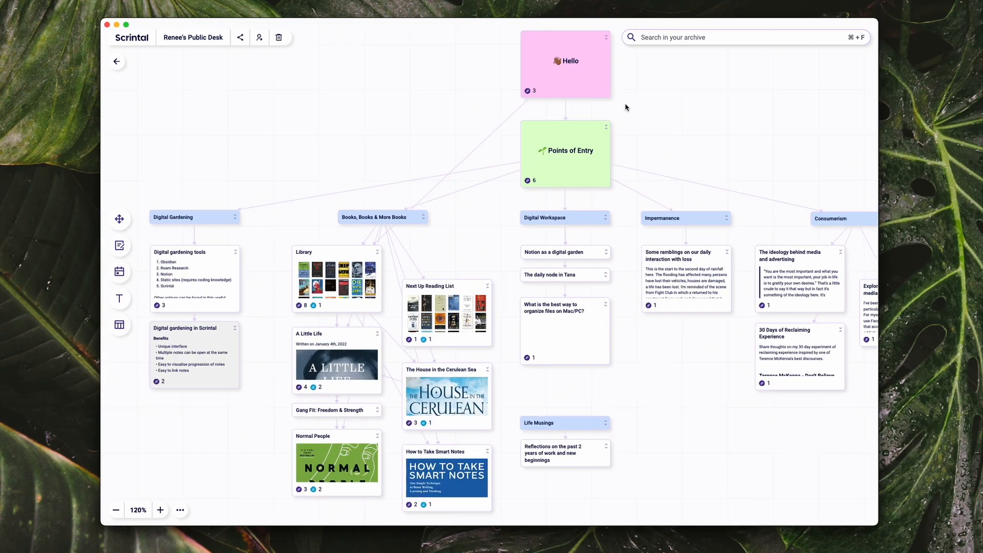
Open the Hello card as a note window and move the window beside the Hello and Points of Entry cards
scroll(625, 107, "up", 10)
scroll(625, 107, "up", 2)
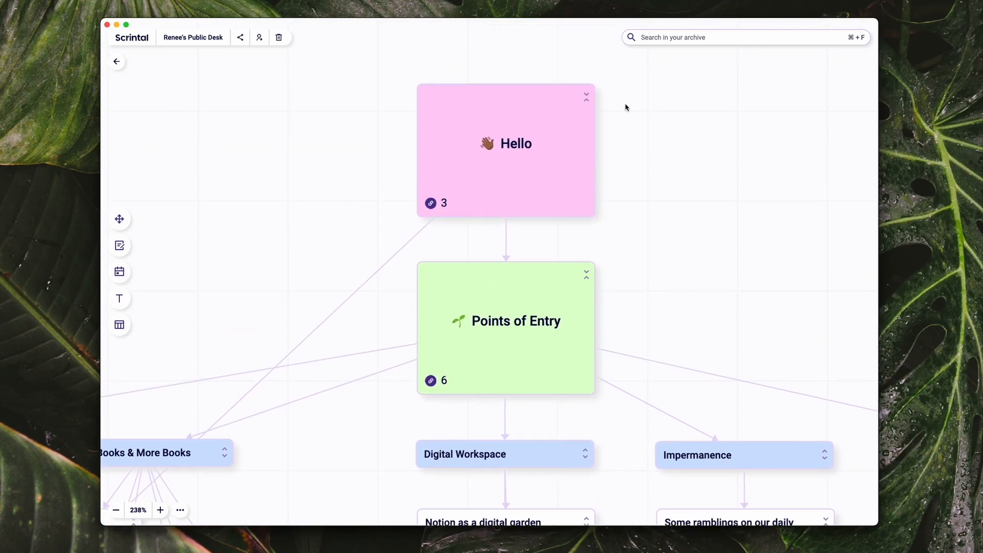
scroll(625, 107, "down", 1)
left_click(555, 147)
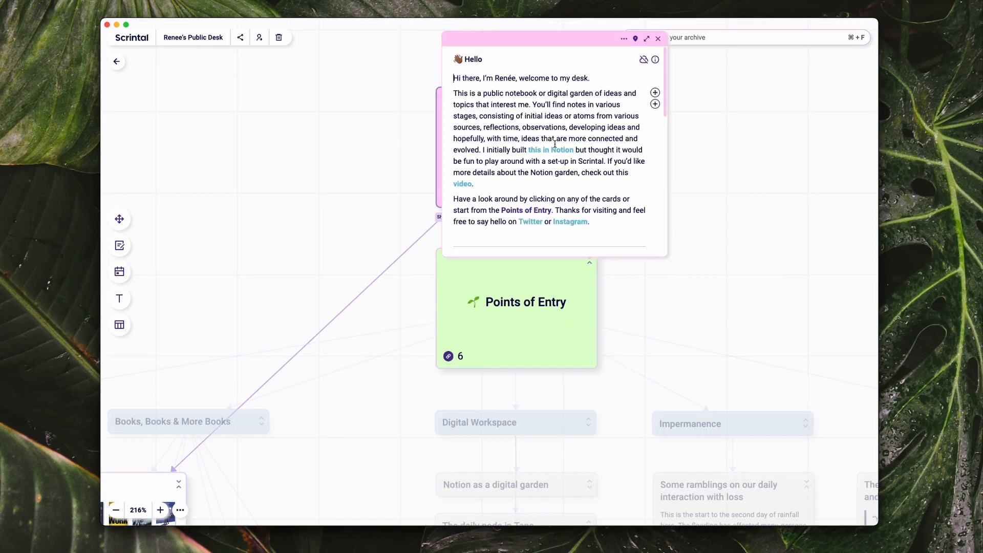
left_click_drag(542, 41, 290, 141)
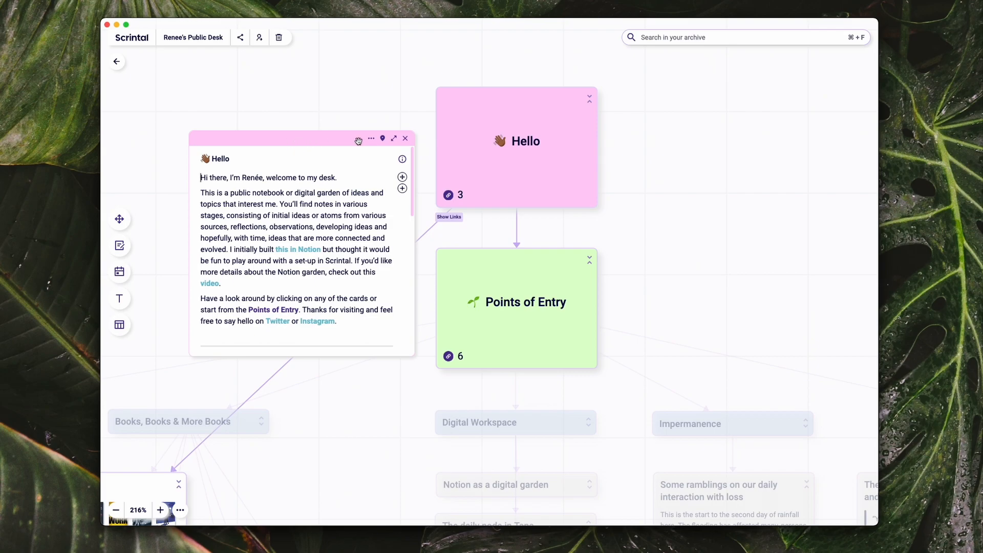
Open the Points of Entry note from its link in the Hello note and arrange both note windows side by side
left_click(276, 314)
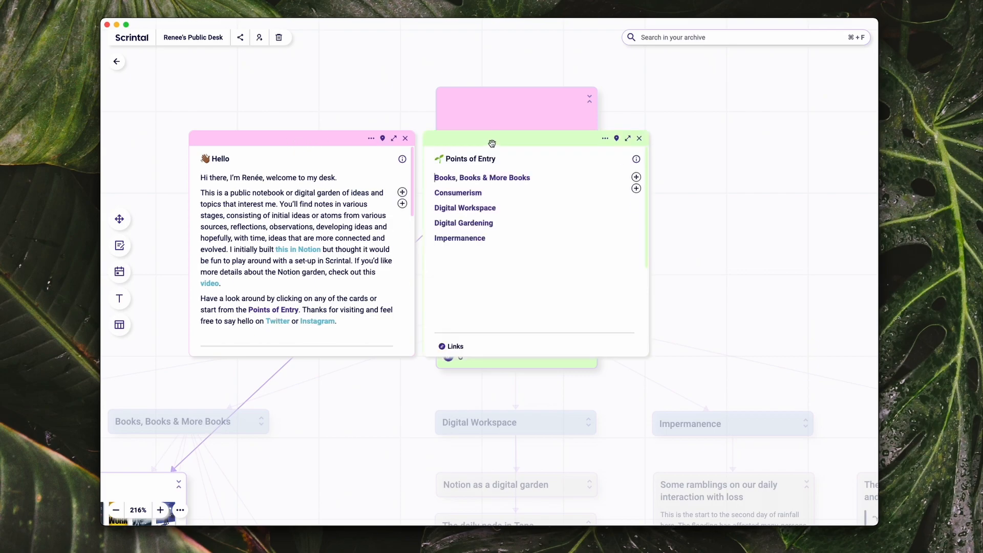
left_click_drag(491, 141, 577, 145)
left_click_drag(315, 137, 398, 137)
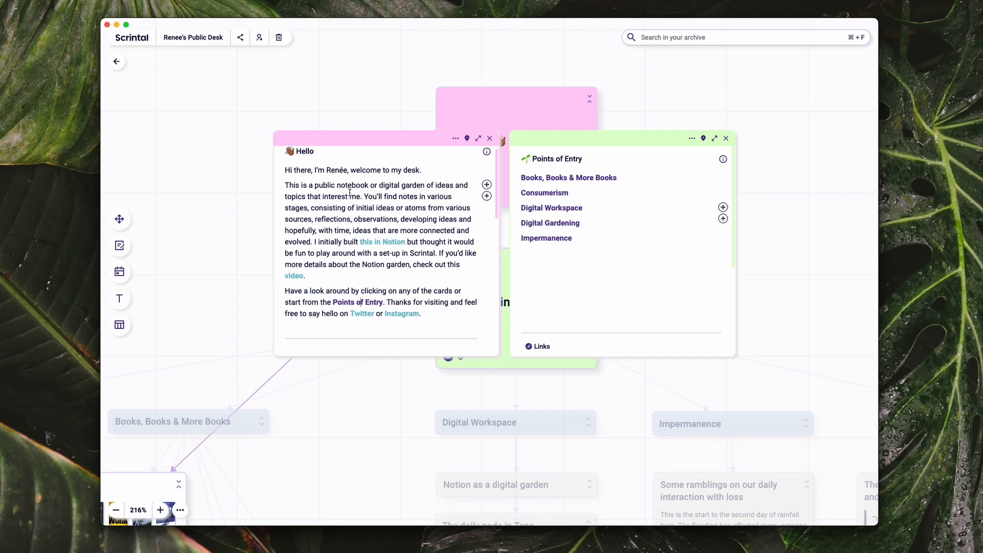
Read the Hello note through its "A bit about me" section, and close the Hello and Points of Entry note windows
scroll(357, 261, "down", 2)
scroll(358, 260, "down", 4)
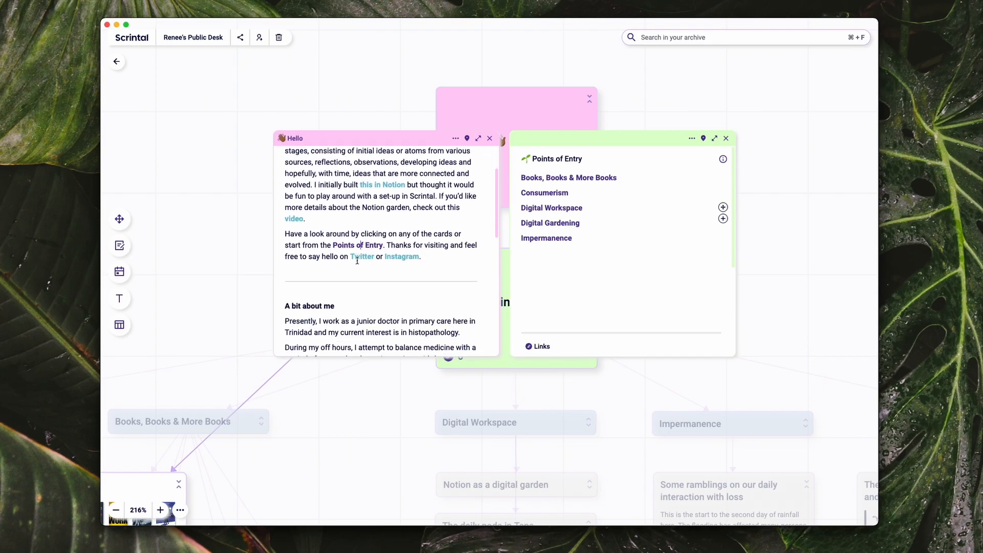
scroll(358, 260, "down", 20)
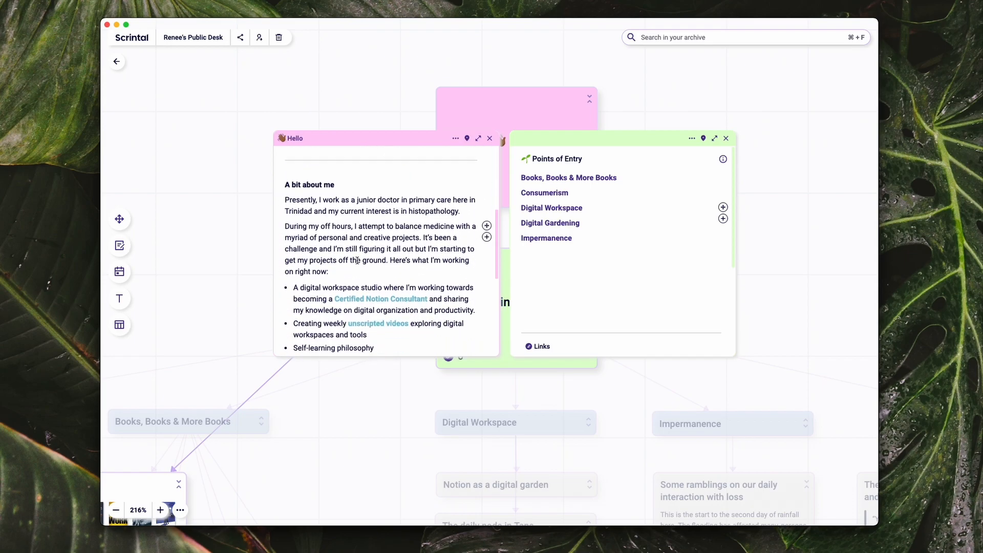
scroll(358, 260, "up", 20)
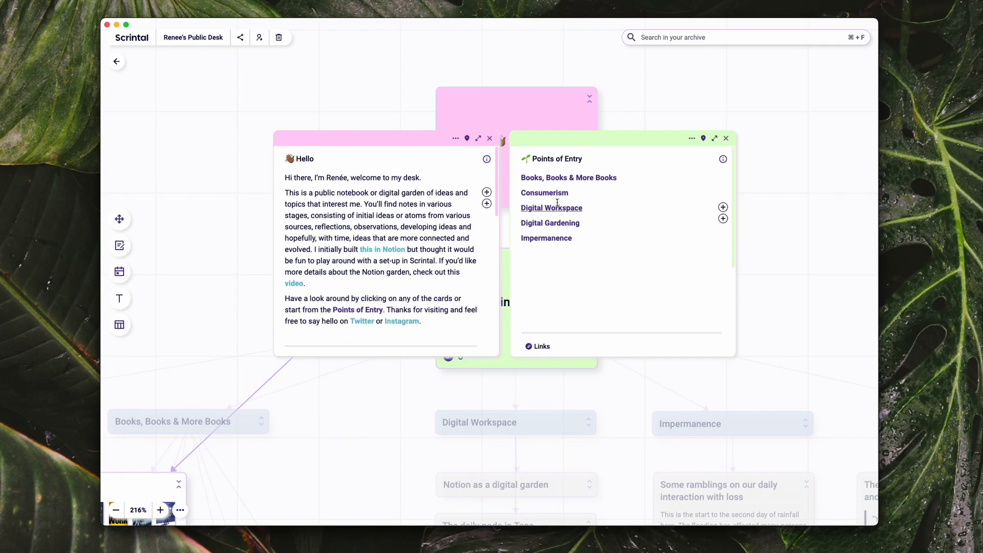
left_click(490, 138)
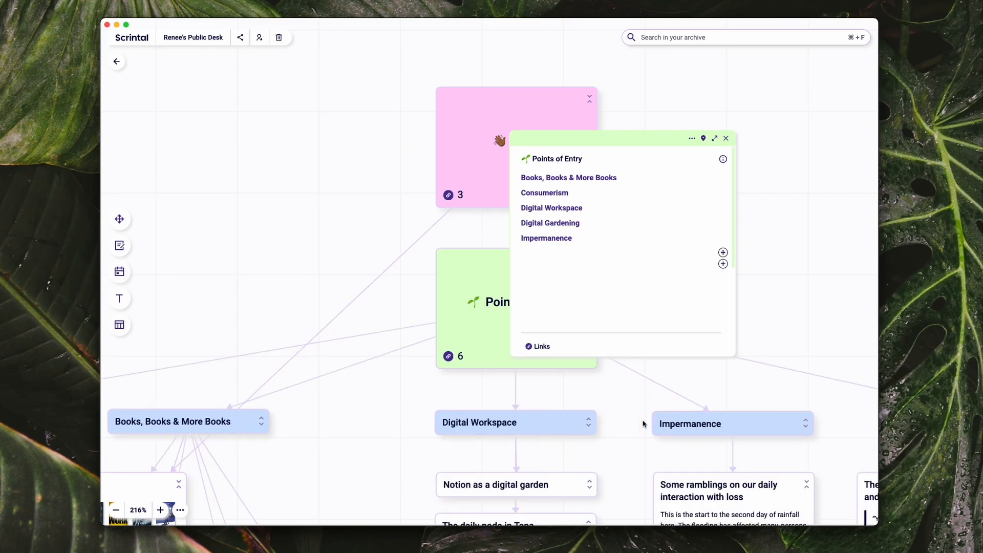
scroll(634, 424, "down", 5)
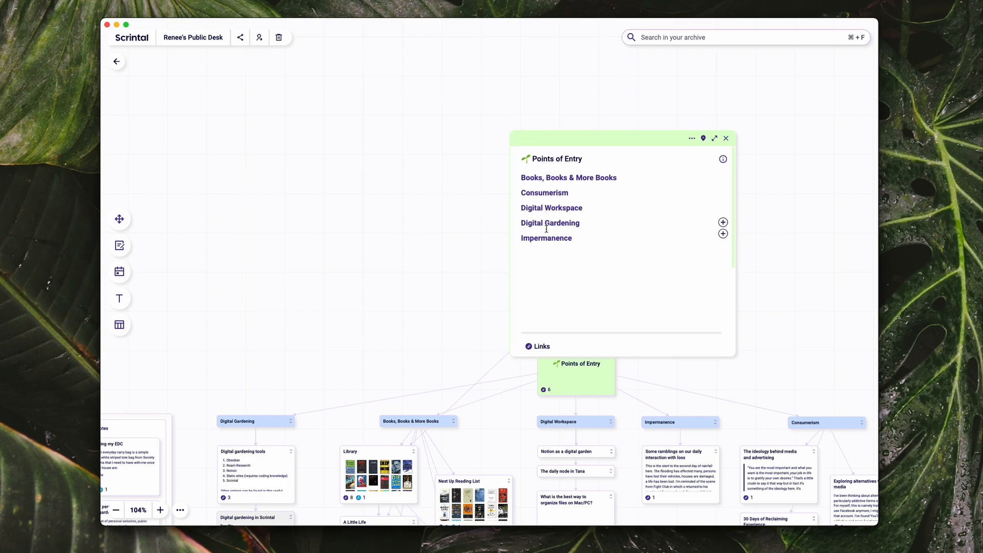
left_click(726, 139)
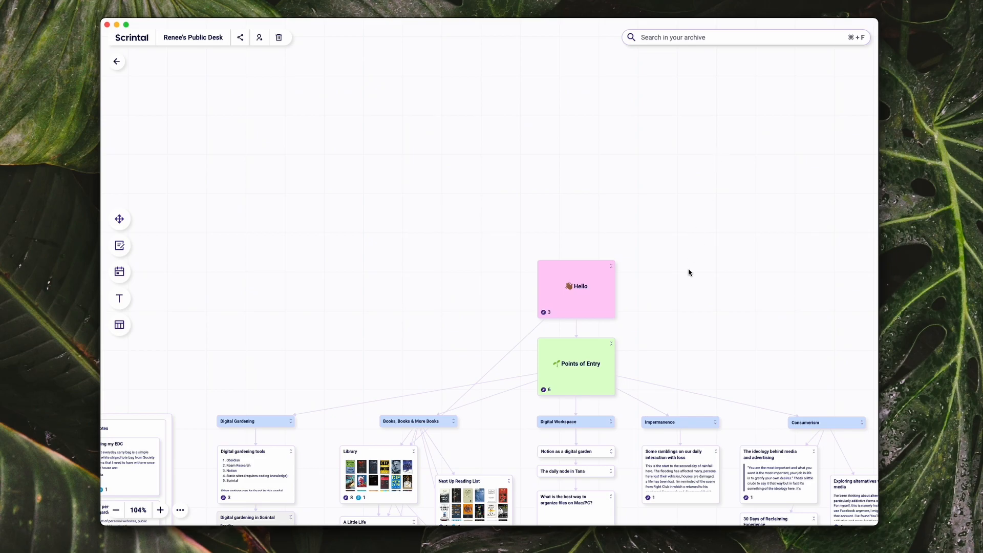
Examine the desk's card branches and the Recent Notes column beside the Digital Gardening branch
scroll(689, 272, "down", 6)
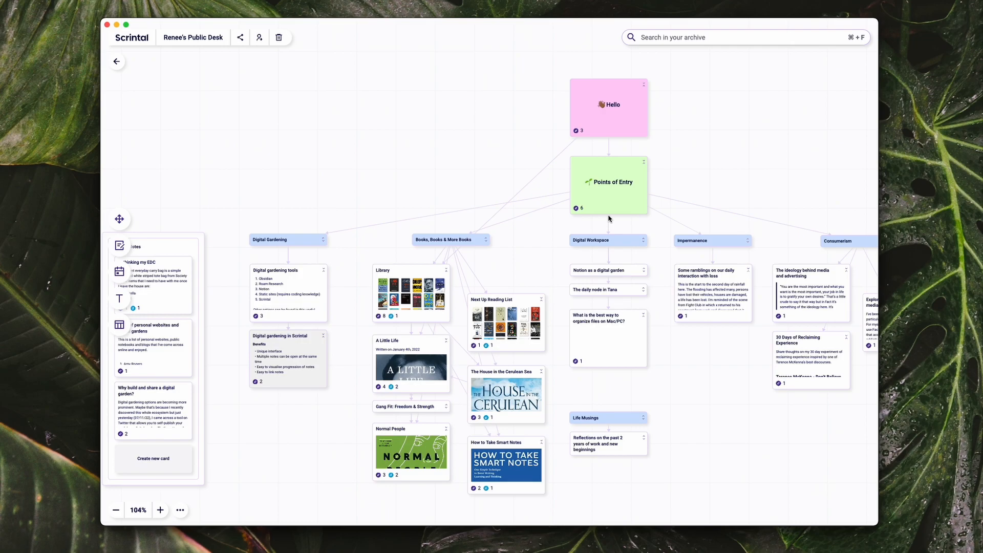
scroll(264, 364, "left", 1)
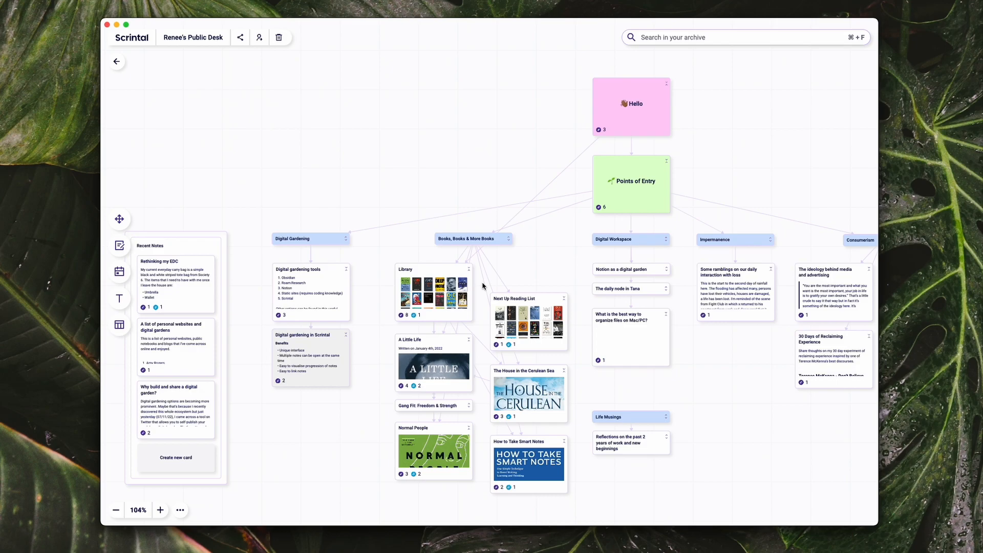
scroll(482, 285, "down", 3)
scroll(482, 286, "left", 2)
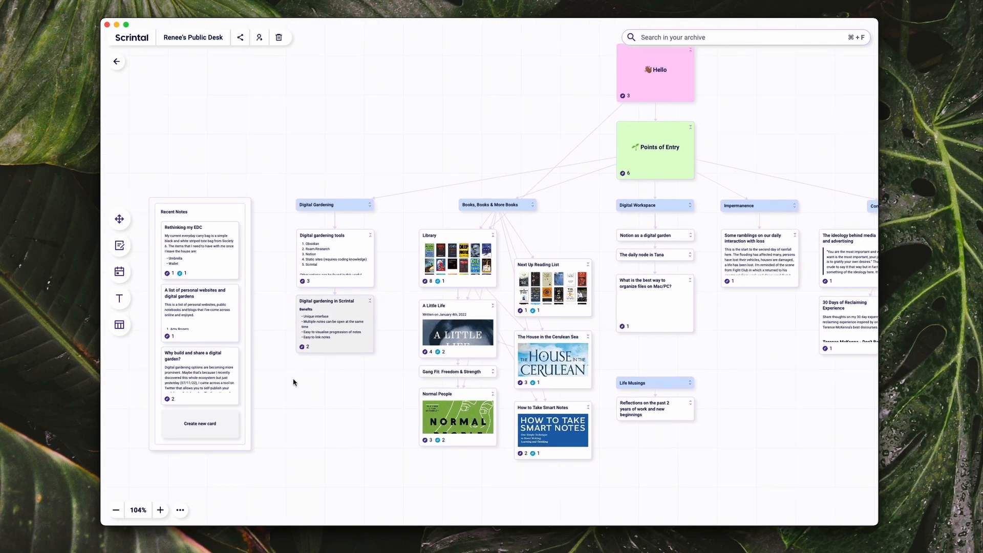
scroll(294, 382, "up", 5)
scroll(294, 382, "left", 10)
scroll(293, 382, "up", 8)
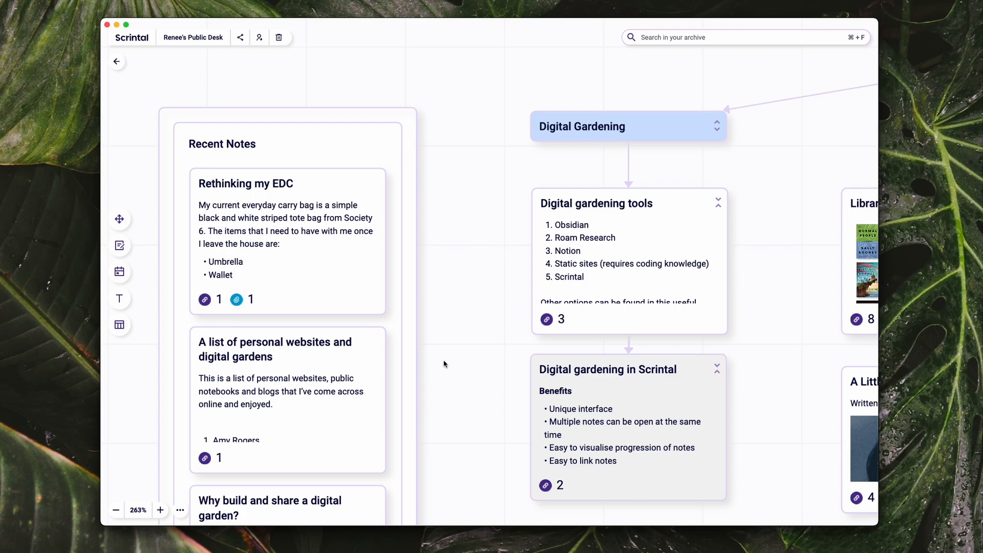
scroll(439, 372, "down", 1)
scroll(439, 373, "down", 5)
scroll(439, 373, "up", 3)
scroll(438, 372, "down", 1)
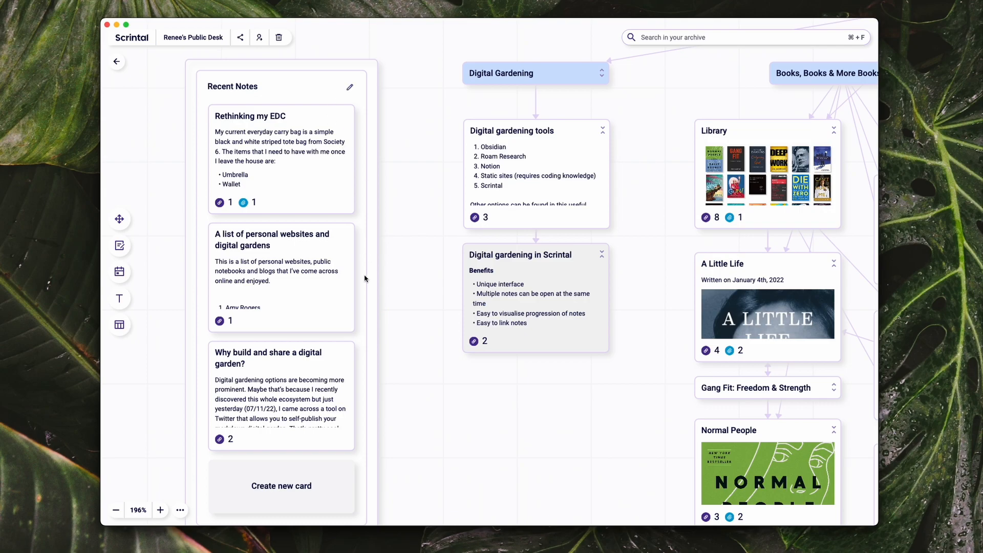
Select the Digital Gardening heading card to highlight its linked cards, and clear the selection
scroll(365, 278, "down", 5)
scroll(364, 278, "up", 4)
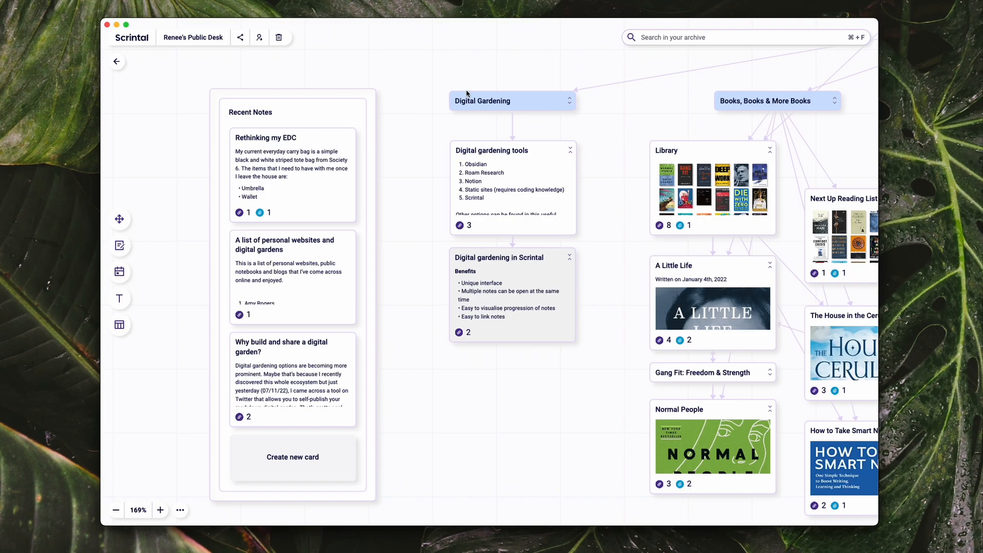
left_click(474, 105)
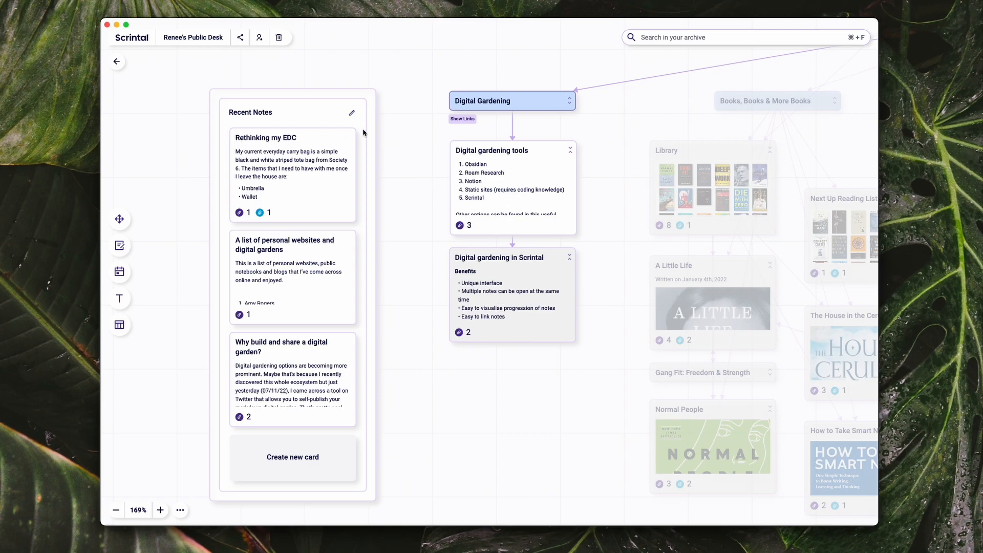
left_click(408, 188)
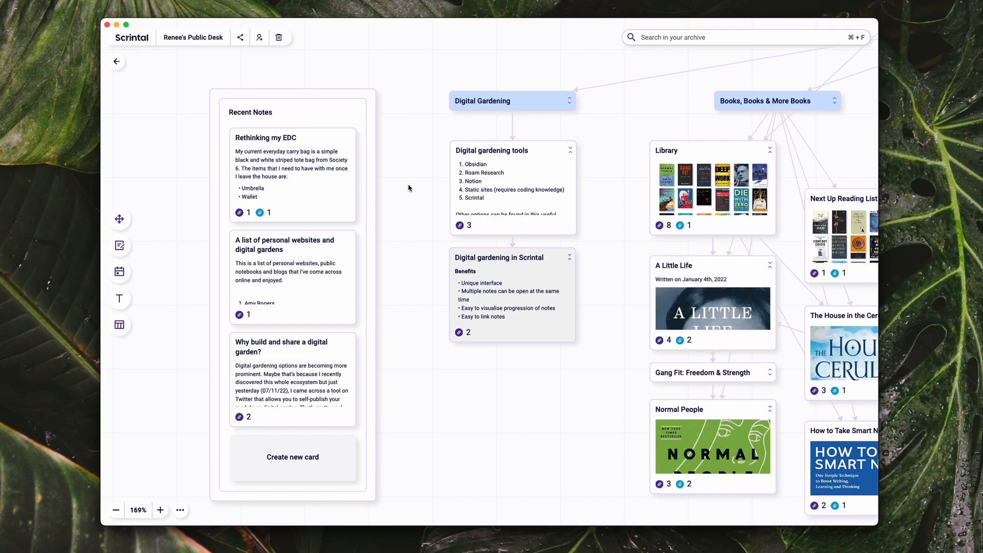
Open the "Rethinking my EDC" note from the Recent Notes column and enlarge its window
scroll(408, 188, "down", 3)
scroll(408, 188, "up", 2)
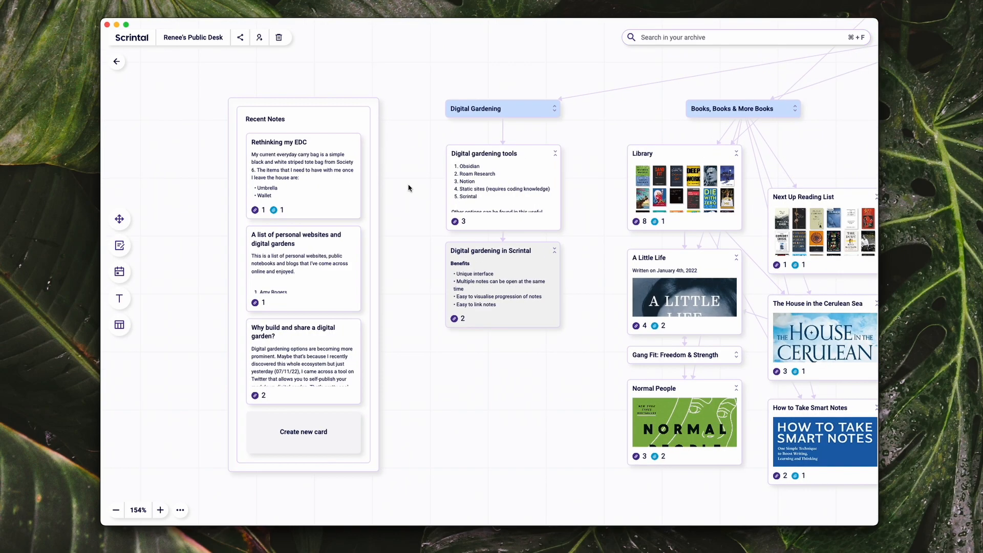
left_click(301, 183)
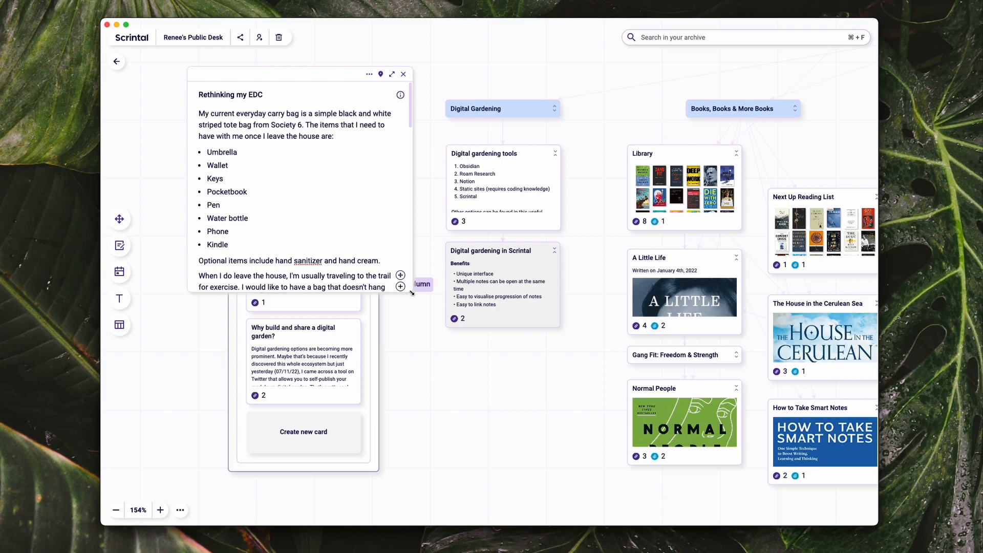
left_click_drag(412, 293, 589, 466)
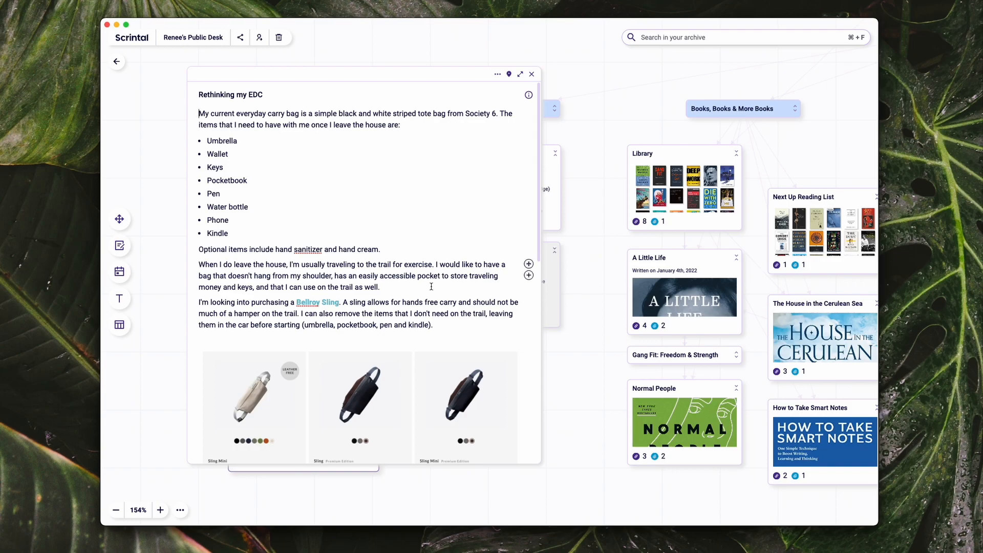
Read the "Rethinking my EDC" note from the bag images down to its backlinks, and close the note
scroll(431, 287, "down", 3)
scroll(431, 285, "down", 2)
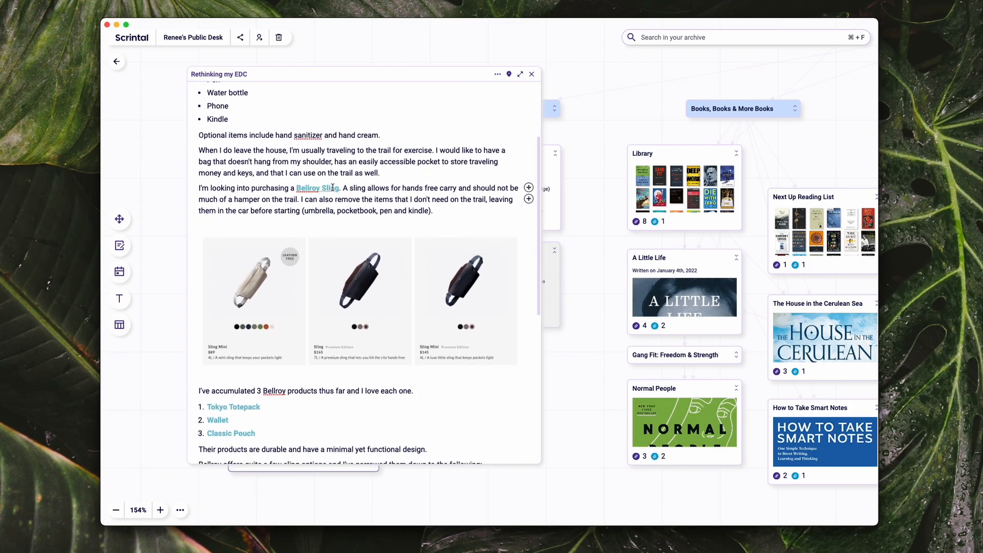
scroll(332, 190, "down", 5)
scroll(333, 189, "down", 7)
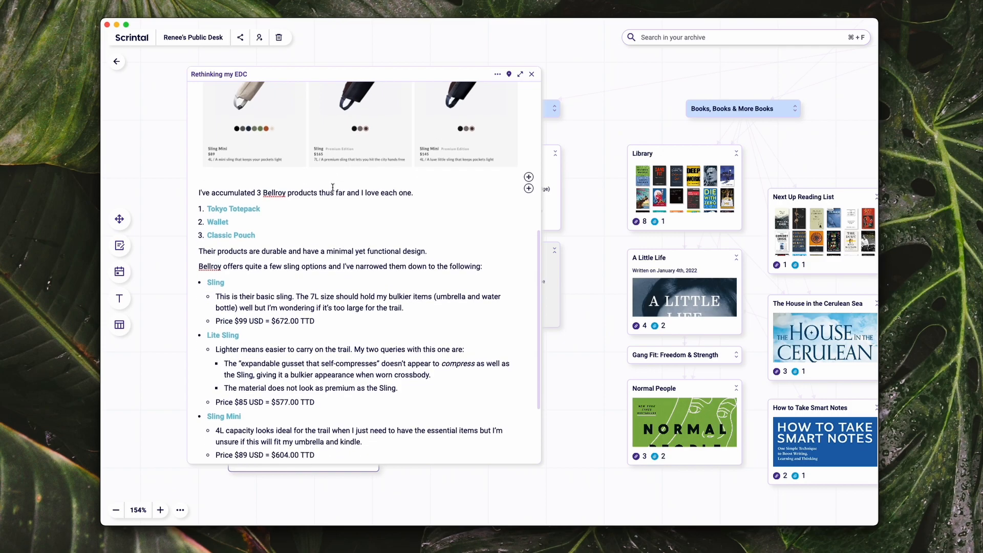
scroll(333, 187, "down", 1)
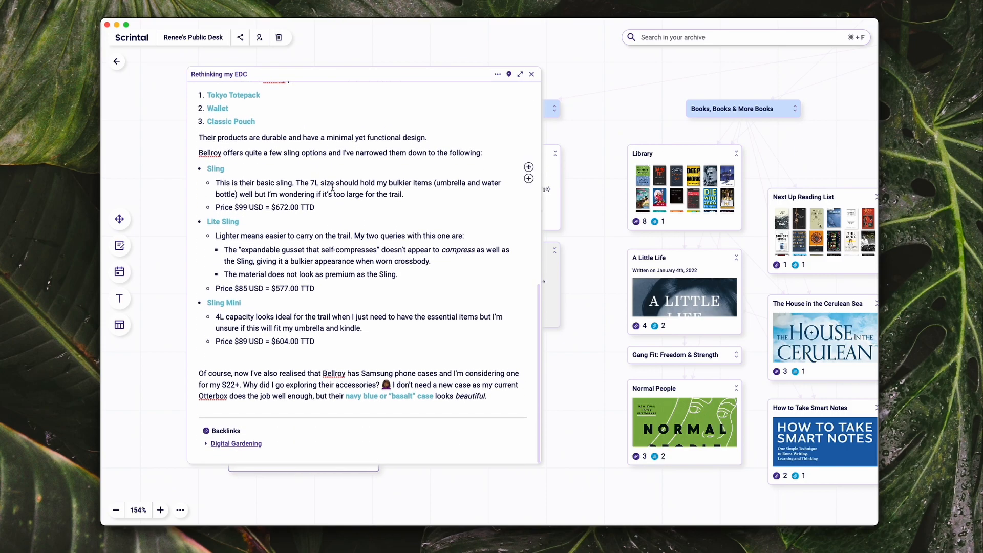
scroll(333, 188, "up", 7)
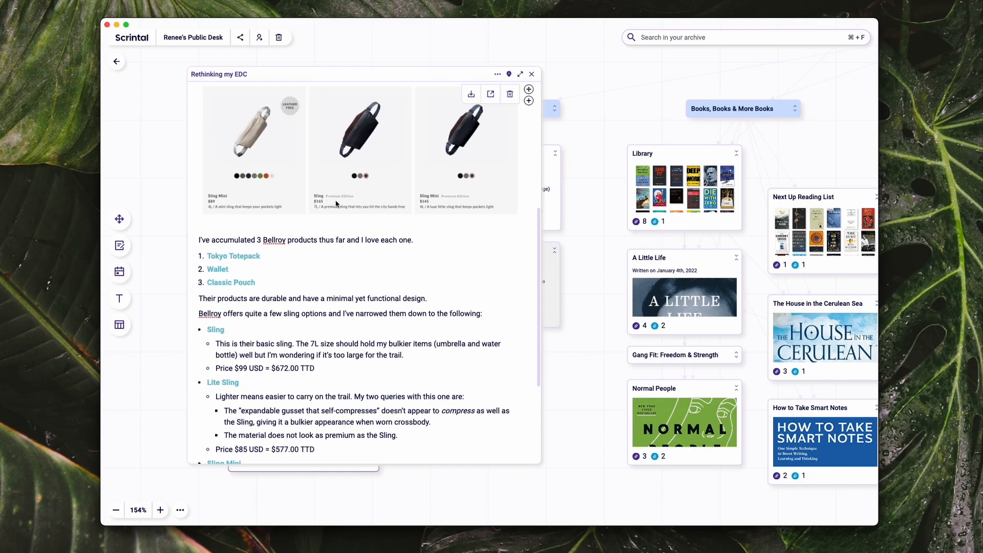
scroll(360, 291, "down", 1)
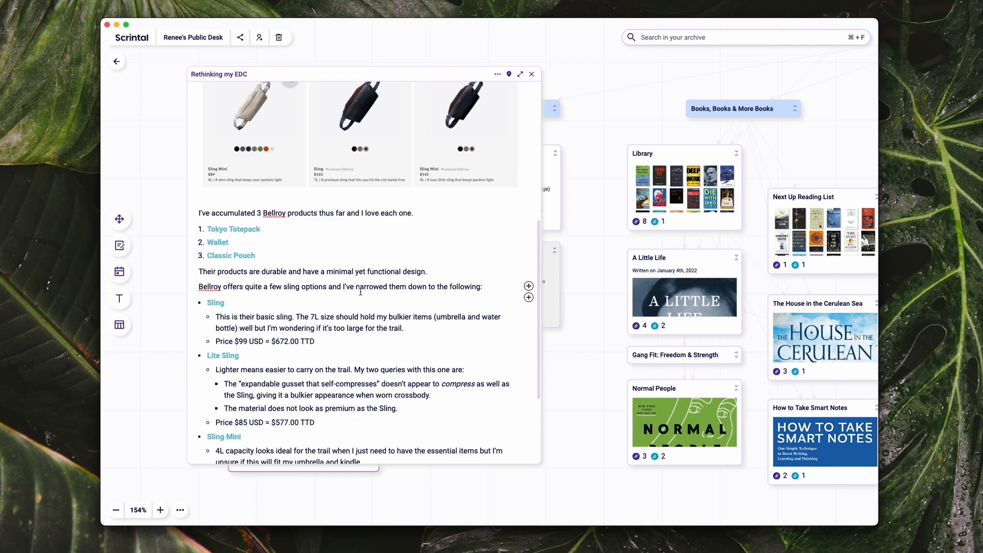
scroll(361, 291, "down", 5)
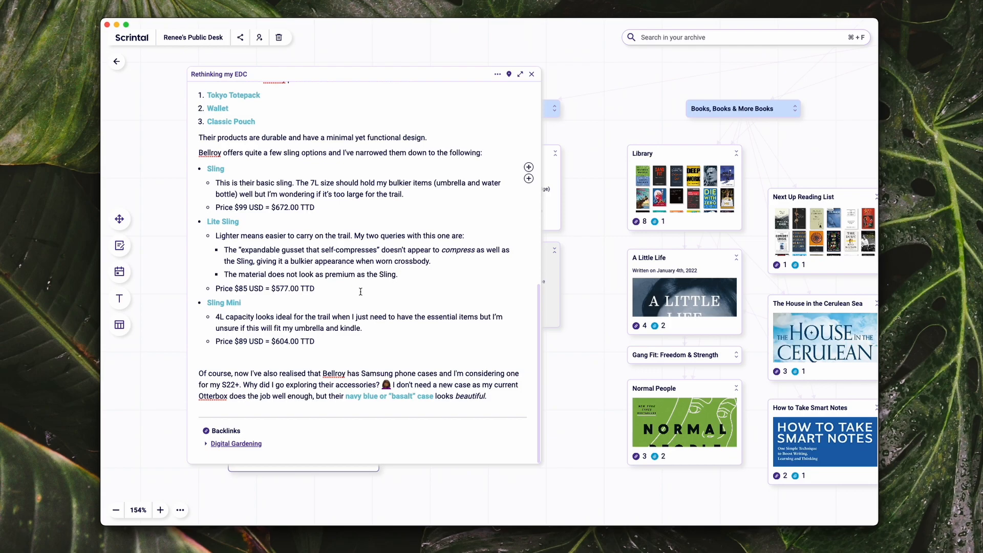
scroll(361, 291, "up", 15)
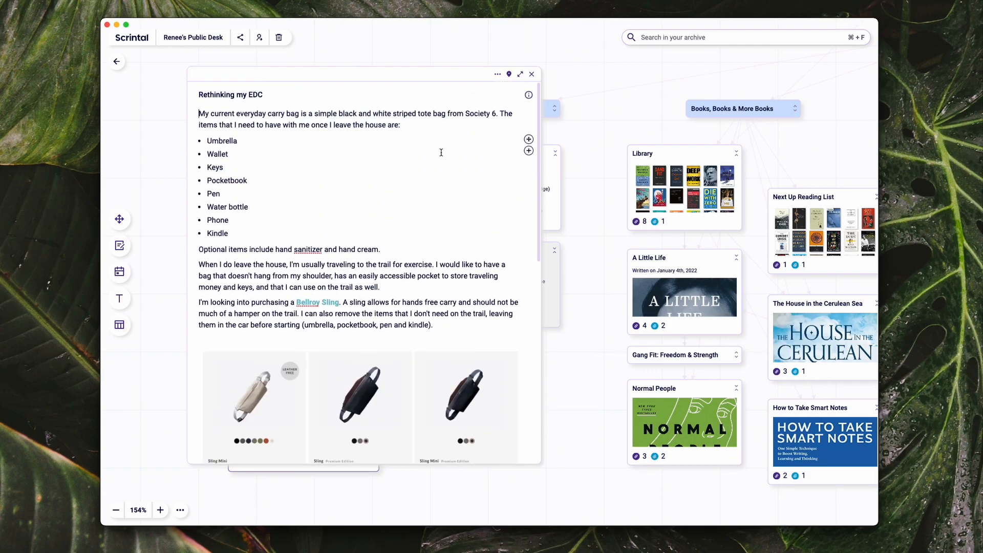
left_click(531, 75)
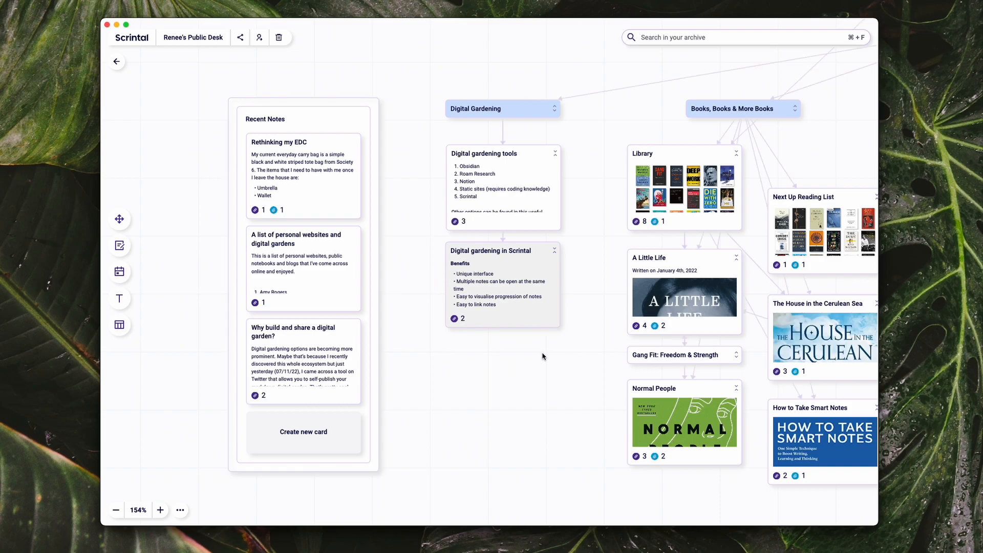
Look over the desk's topic branches from Digital Gardening across to Consumerism and return to Recent Notes
scroll(542, 357, "right", 3)
scroll(523, 211, "right", 3)
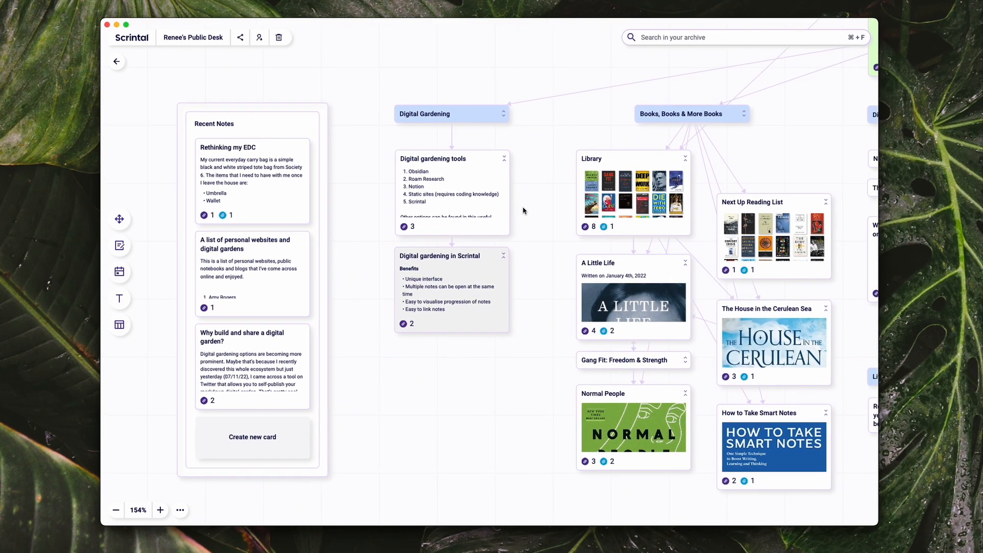
scroll(523, 210, "right", 10)
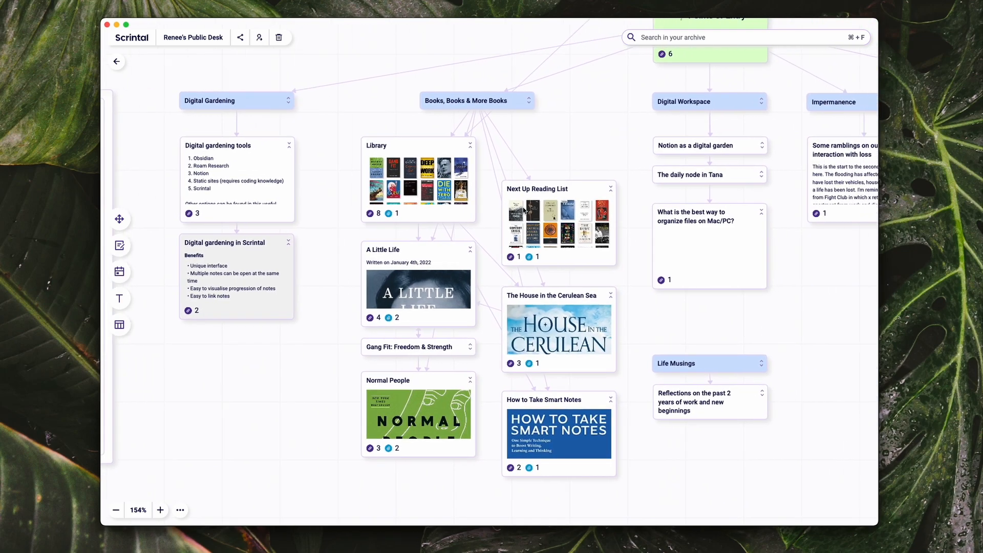
scroll(523, 211, "right", 7)
scroll(524, 210, "right", 1)
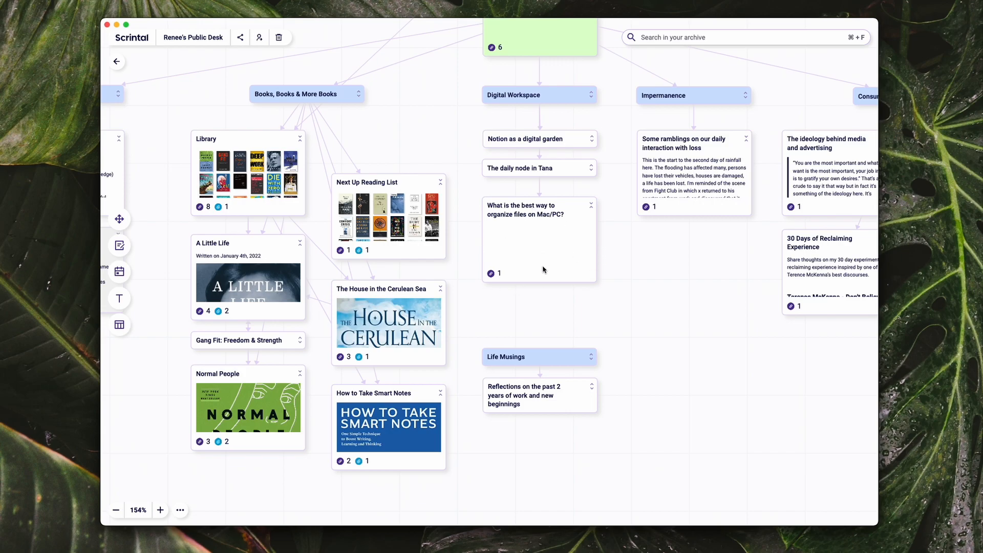
scroll(543, 270, "right", 8)
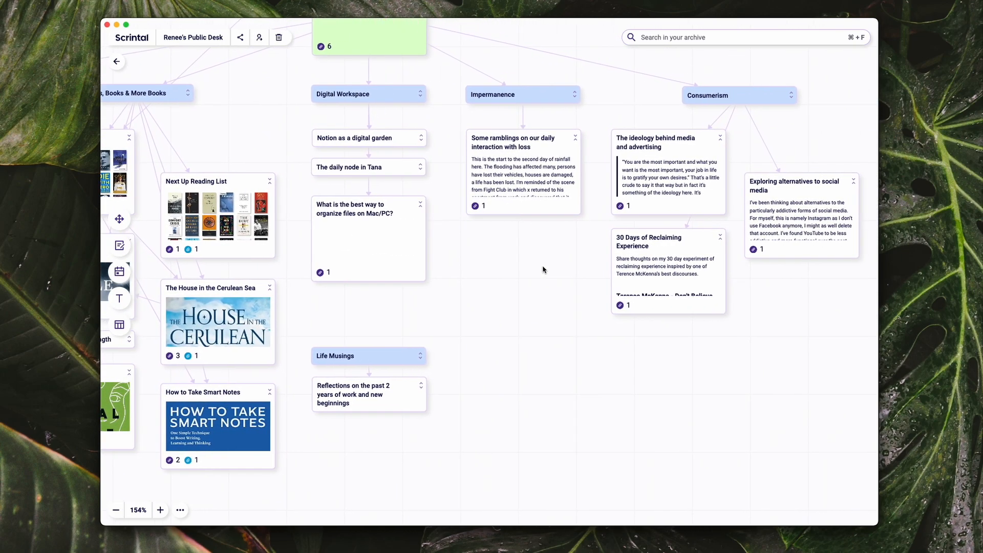
scroll(543, 270, "left", 20)
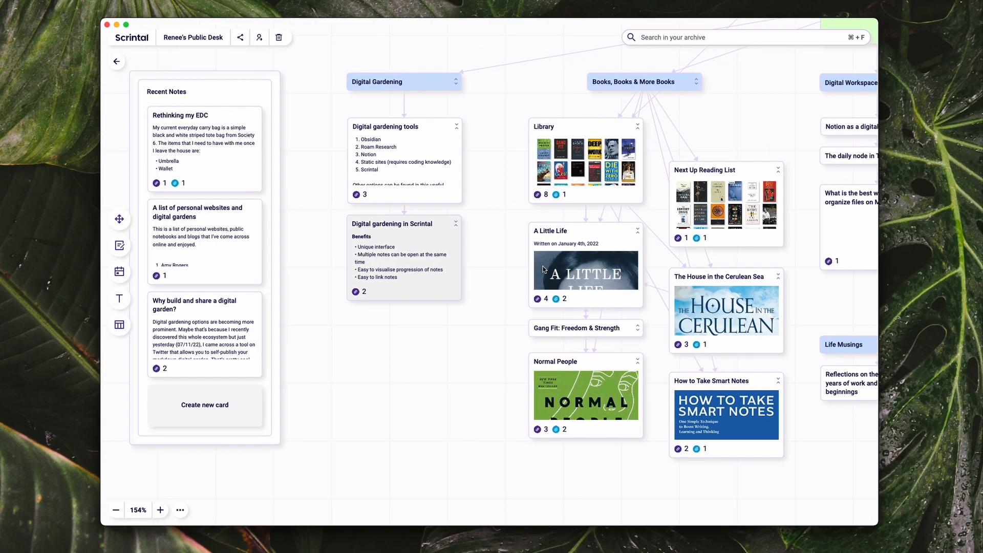
Open the "A list of personal websites and digital gardens" note from Recent Notes, read its full list, and close it
scroll(543, 270, "left", 2)
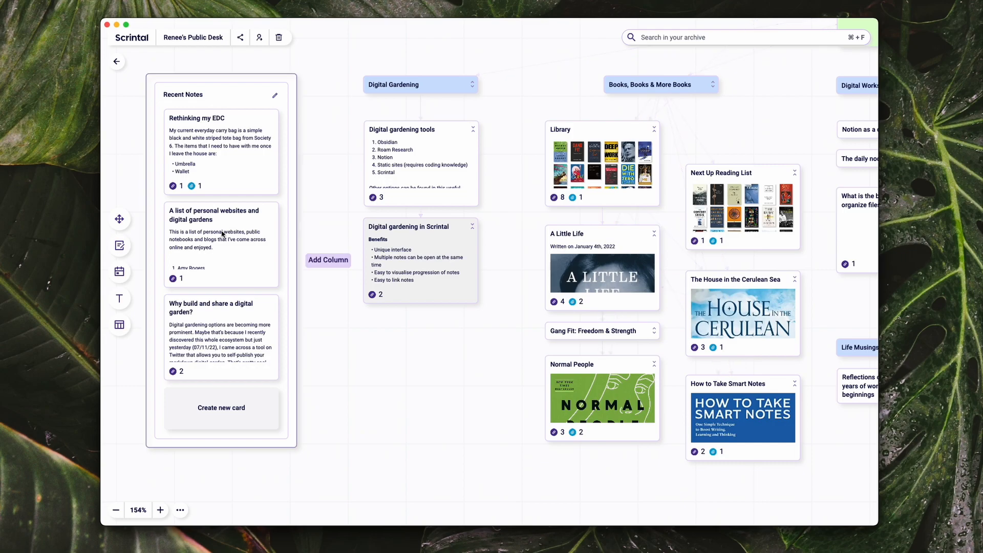
left_click(222, 234)
scroll(222, 232, "down", 1)
scroll(222, 232, "up", 1)
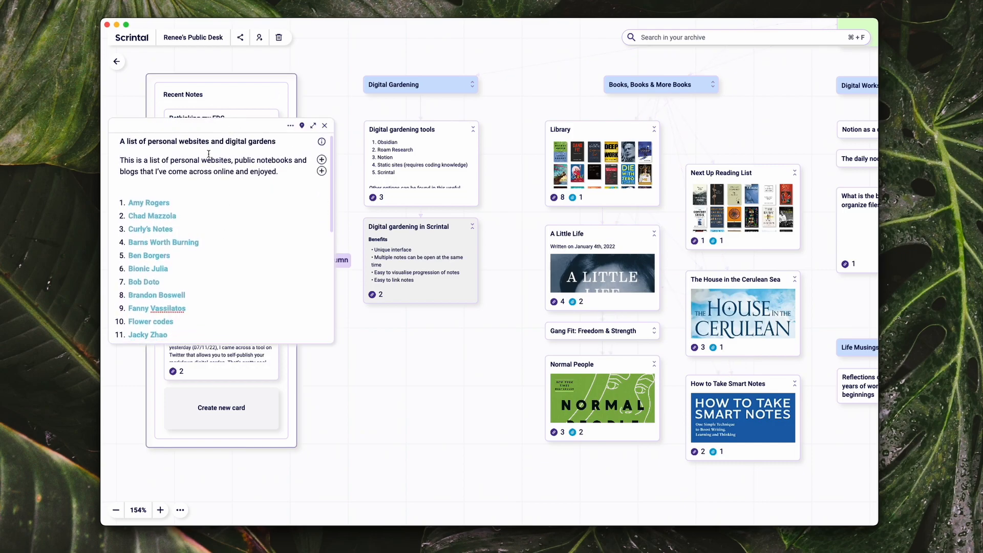
scroll(222, 235, "down", 2)
scroll(222, 242, "down", 6)
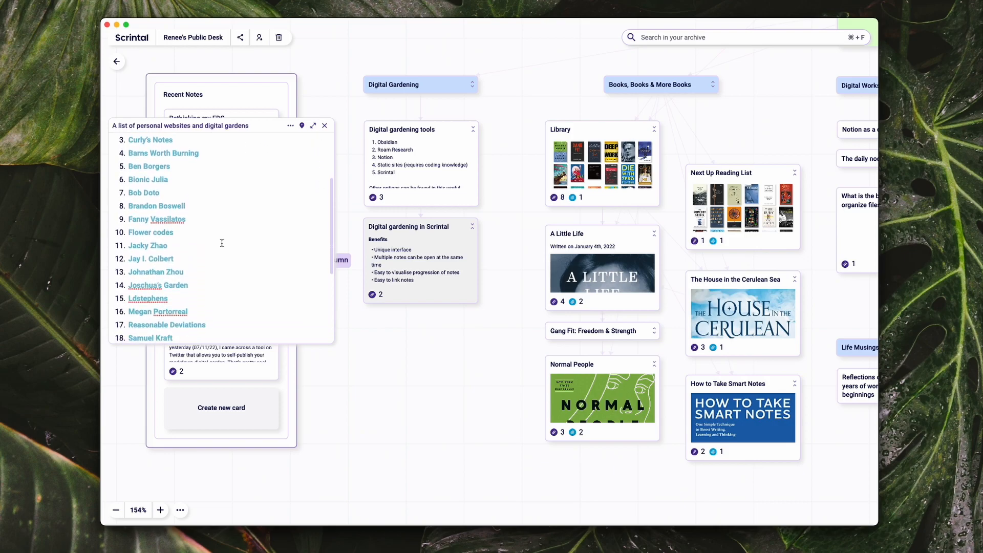
scroll(222, 243, "down", 2)
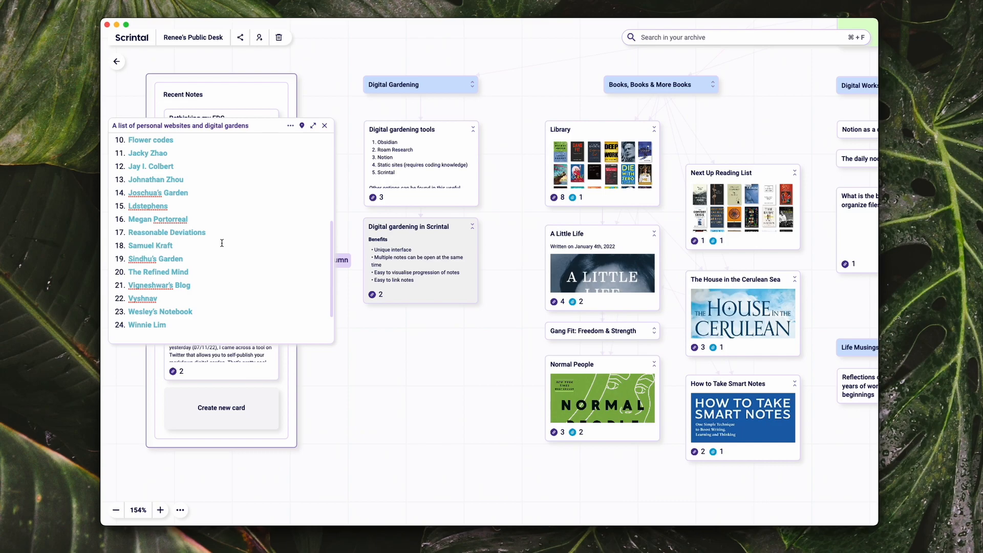
scroll(221, 243, "up", 10)
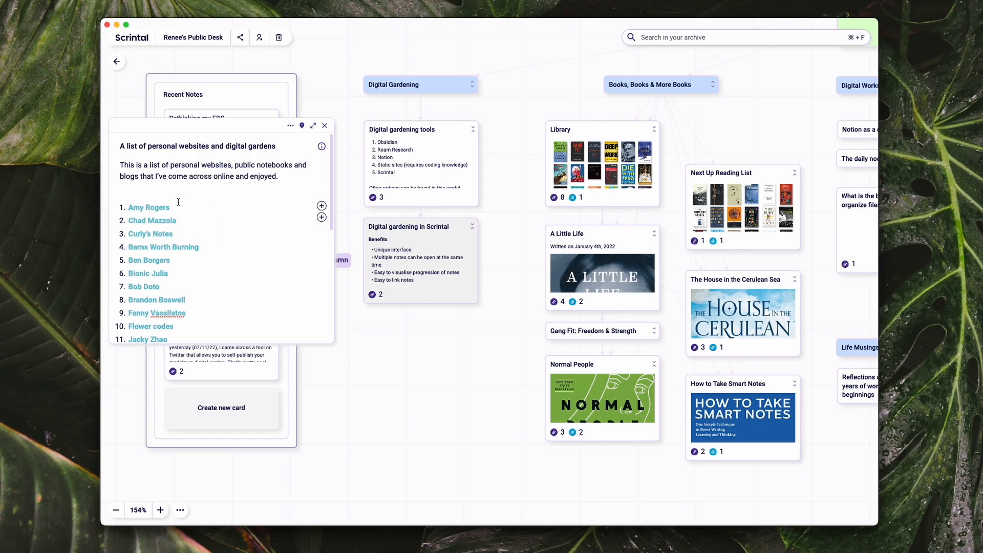
left_click(326, 126)
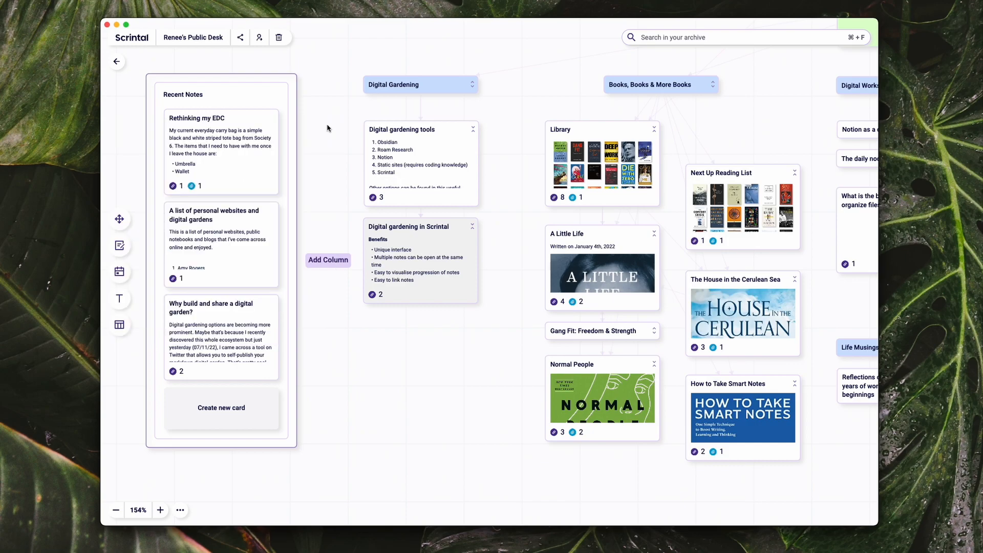
Clear the selection and look over the topic branches from Digital Gardening through Books, Books & More Books to Impermanence
scroll(249, 285, "right", 1)
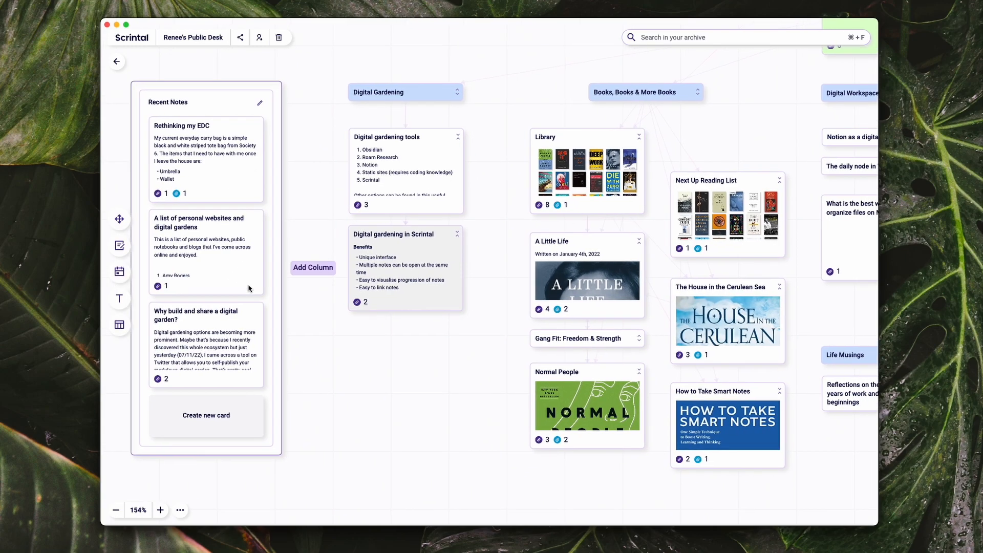
left_click(347, 375)
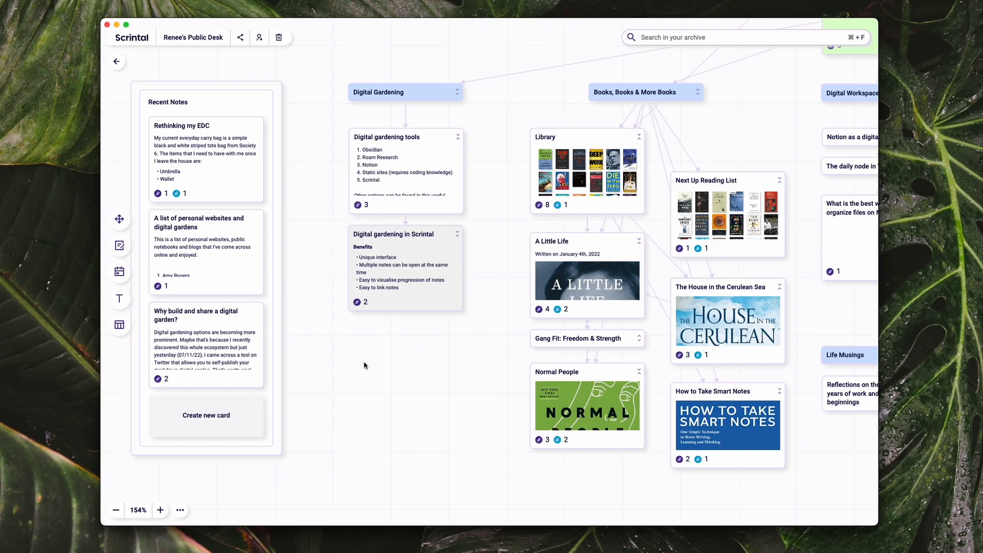
scroll(386, 376, "right", 2)
scroll(386, 376, "right", 5)
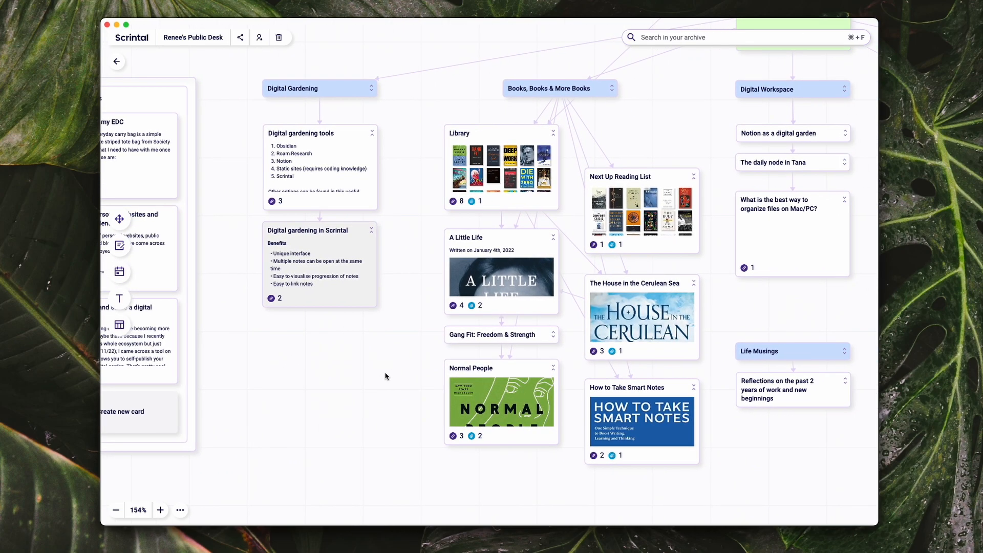
scroll(385, 376, "right", 1)
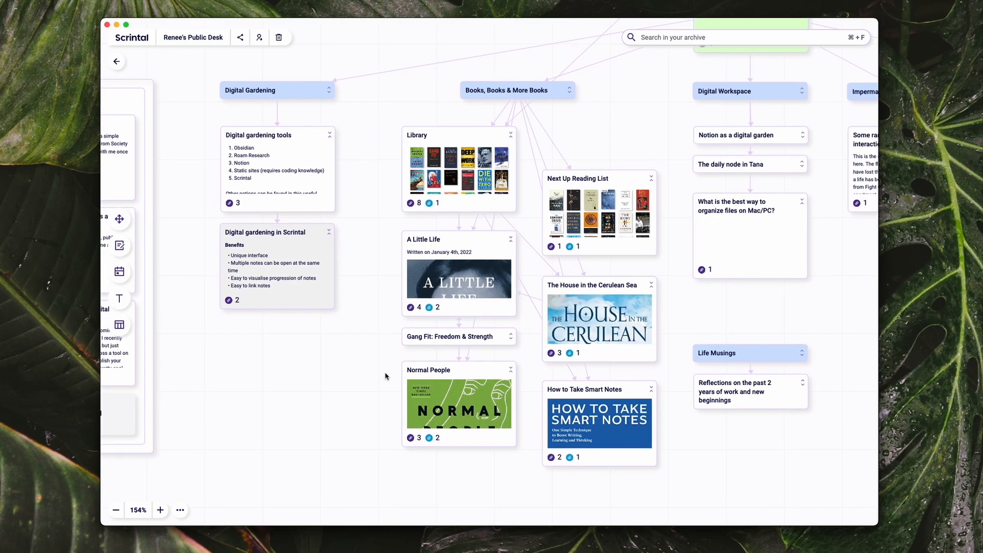
scroll(385, 376, "right", 2)
scroll(386, 376, "down", 1)
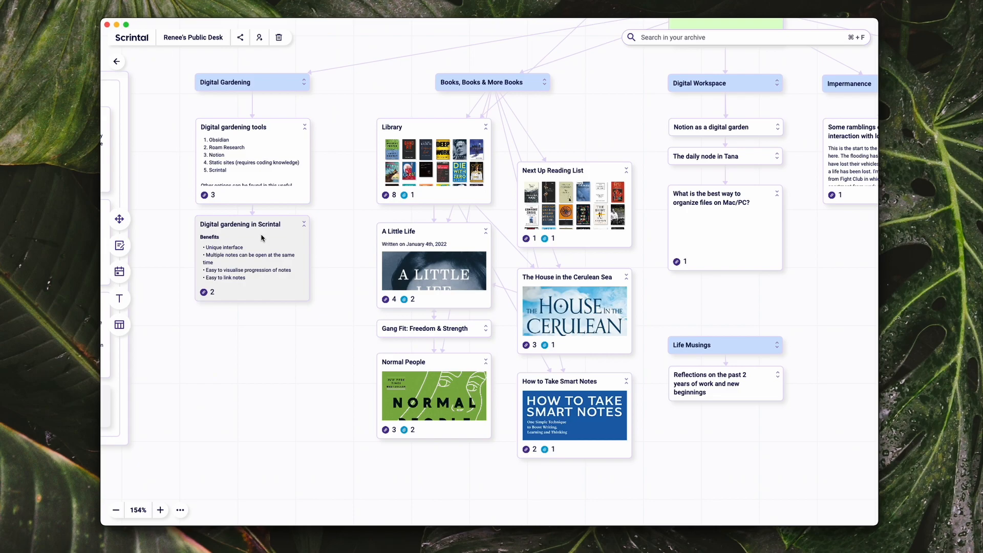
scroll(262, 237, "right", 5)
scroll(261, 238, "down", 2)
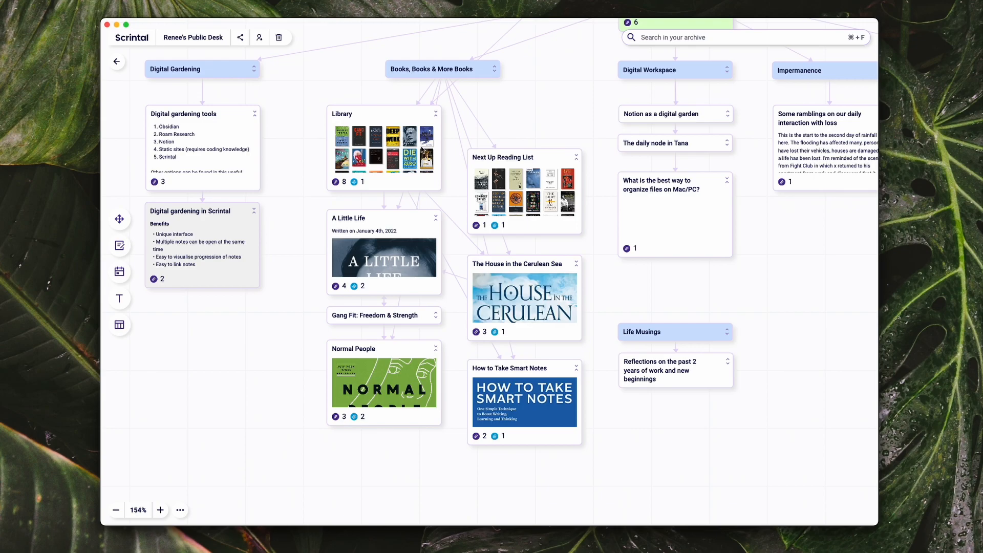
Open the Library card under Books, Books & More Books, move its window over the Digital Gardening branch, and lengthen it
left_click(415, 159)
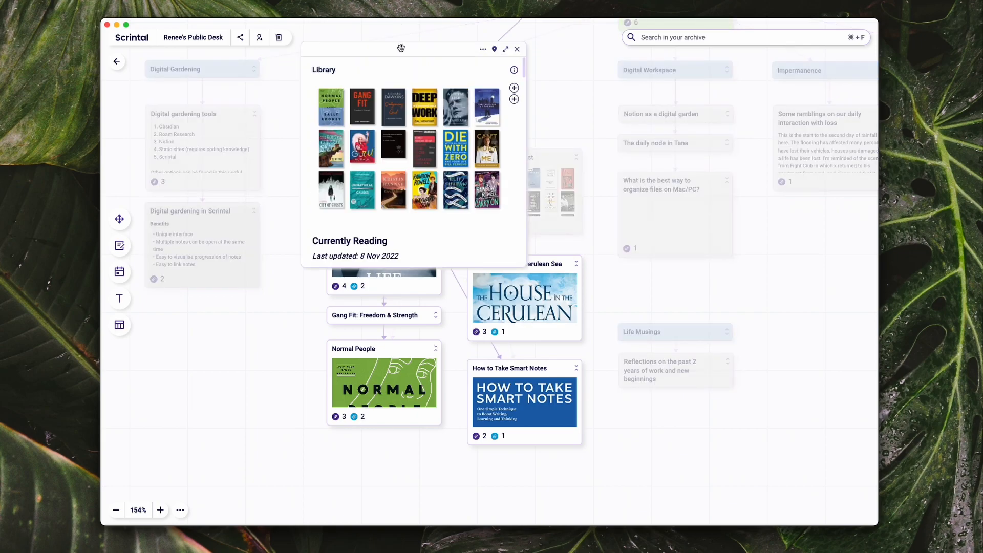
left_click_drag(398, 49, 290, 94)
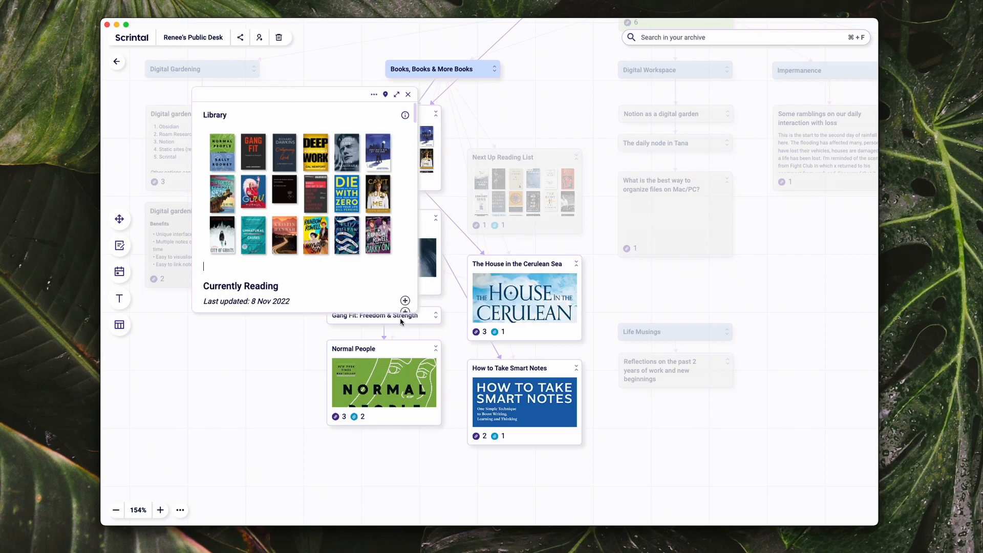
left_click_drag(419, 314, 438, 477)
Read the Library note from its book covers through Currently Reading and Key to the start of the 2022 list
scroll(348, 370, "down", 2)
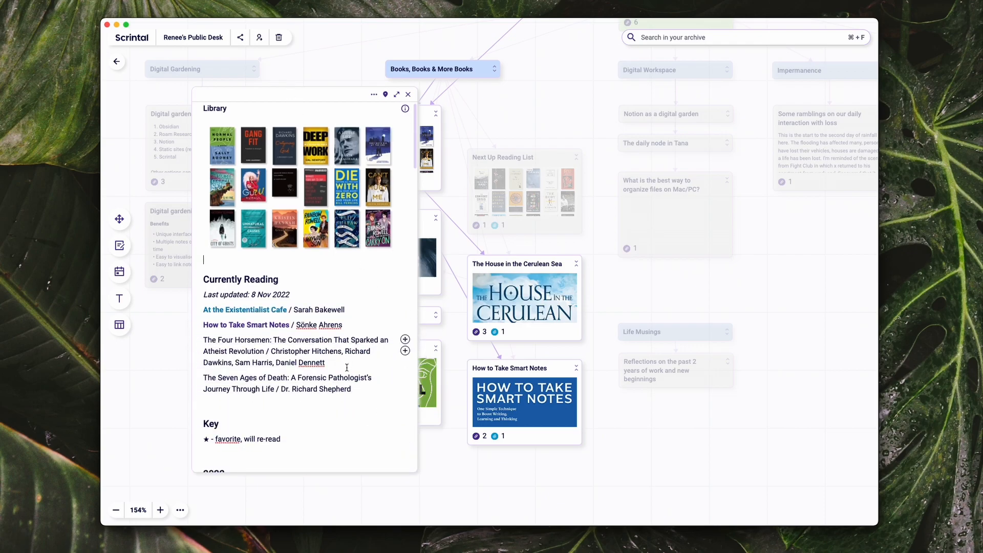
scroll(316, 226, "up", 2)
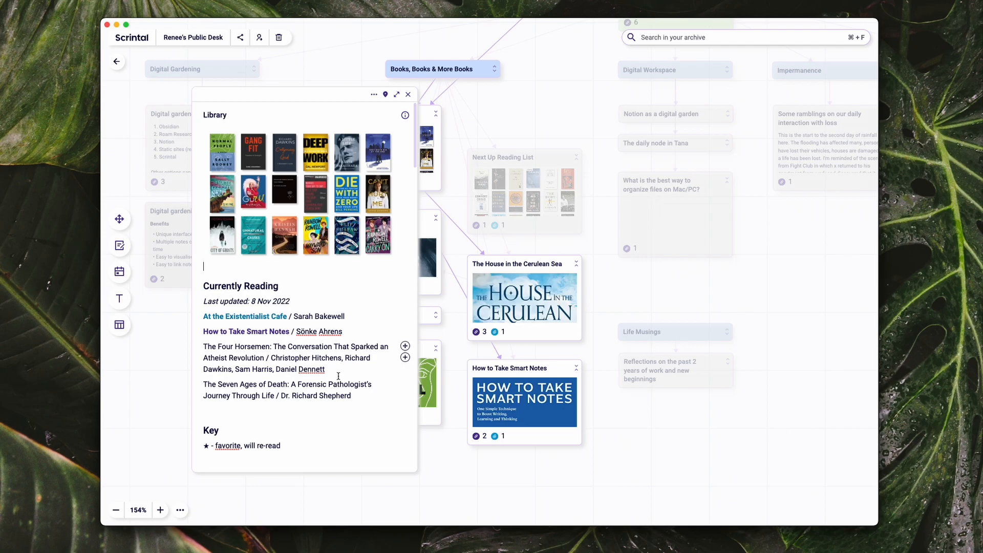
scroll(338, 377, "down", 1)
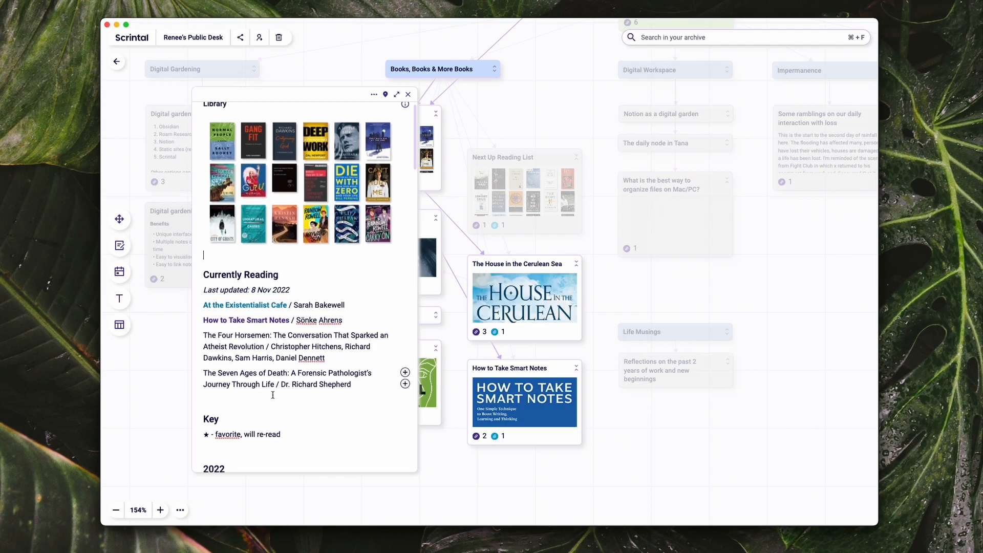
scroll(293, 335, "down", 6)
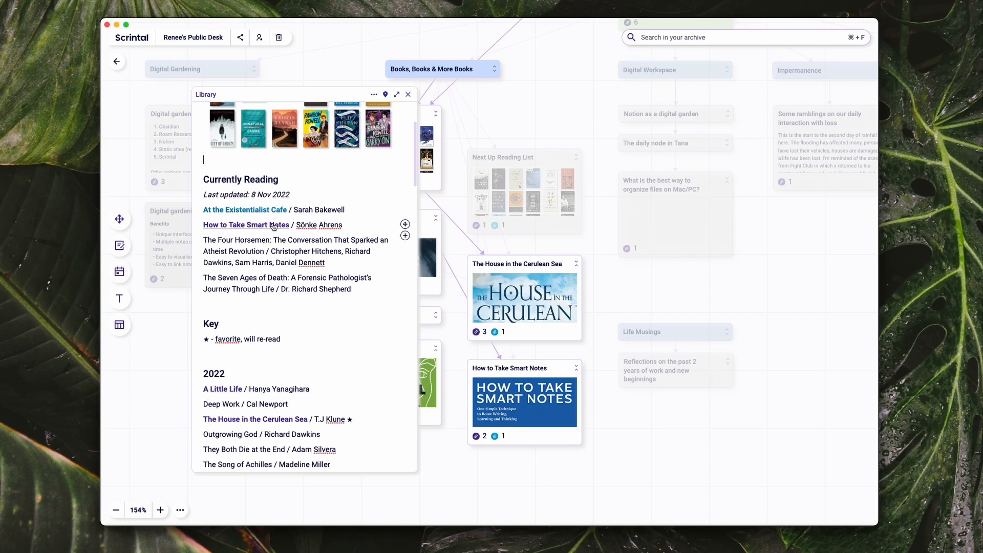
Open the linked "How to Take Smart Notes" note from Currently Reading, then place its window beside the Library note and lengthen it
left_click(274, 226)
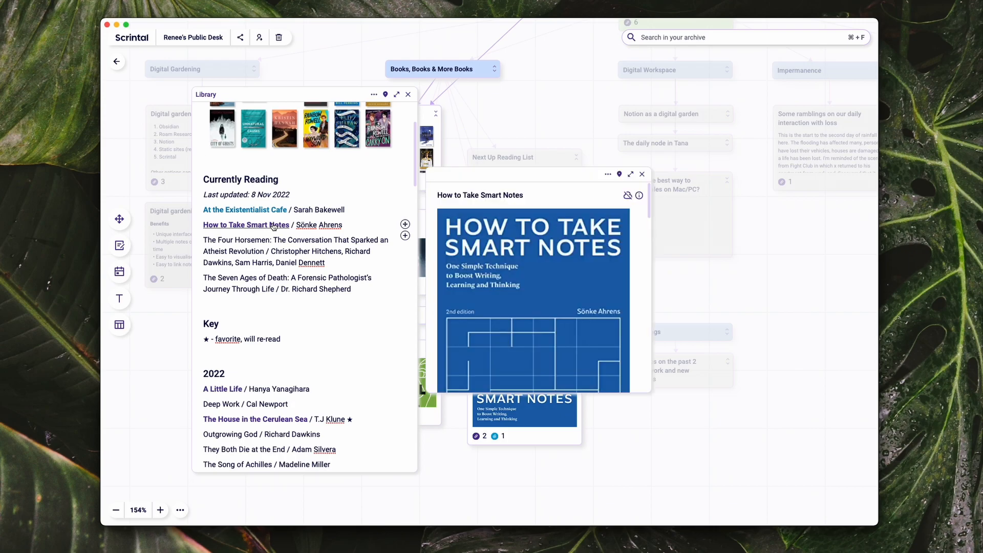
left_click_drag(545, 184, 567, 146)
left_click_drag(694, 360, 695, 472)
Read the "How to Take Smart Notes" note down to its Permanent notes section, return to its cover, and close the note
scroll(639, 409, "down", 1)
scroll(639, 409, "down", 5)
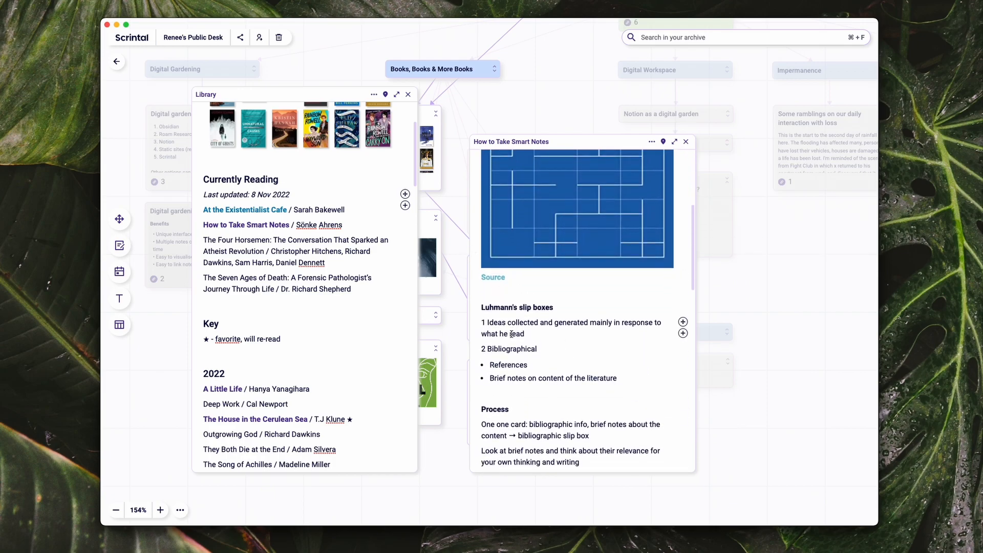
scroll(558, 237, "down", 5)
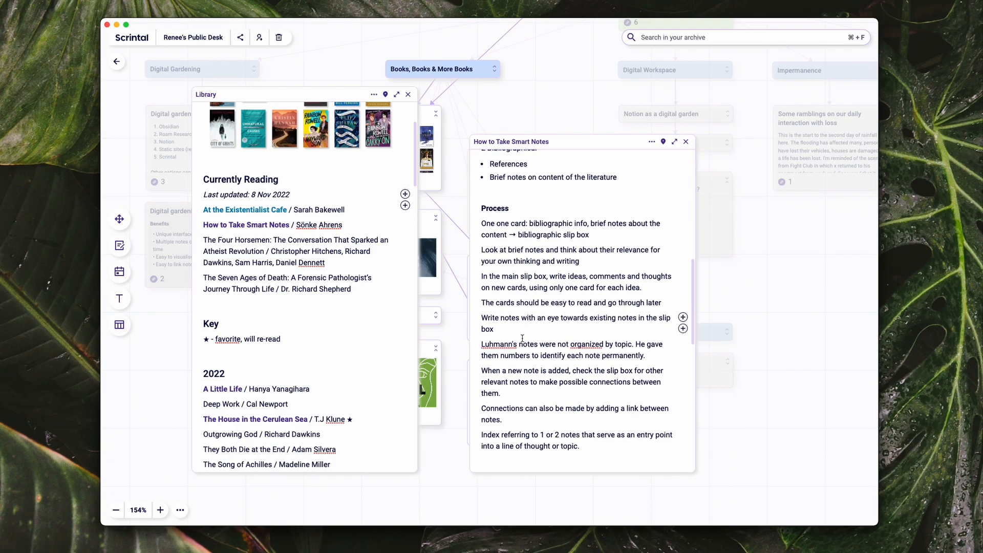
scroll(537, 403, "down", 5)
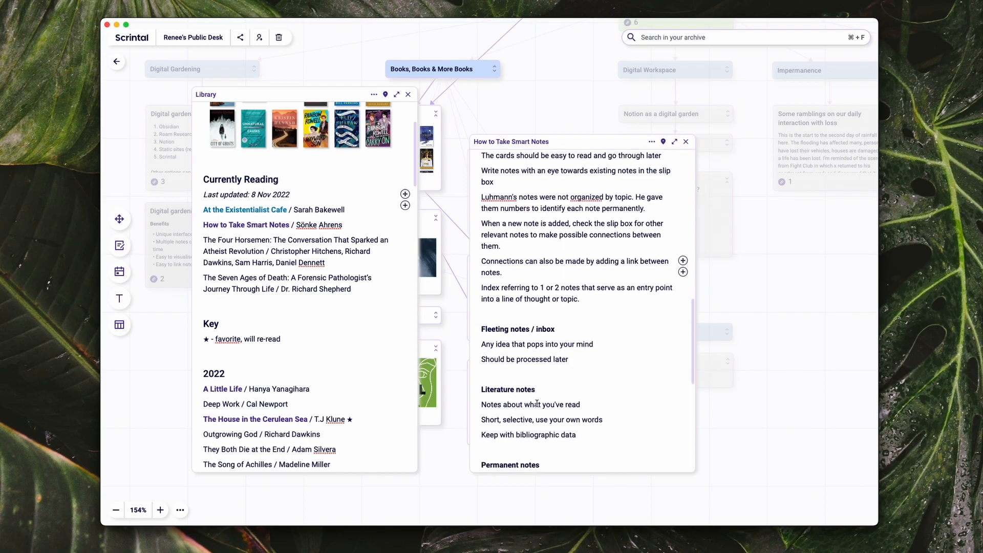
scroll(536, 403, "down", 5)
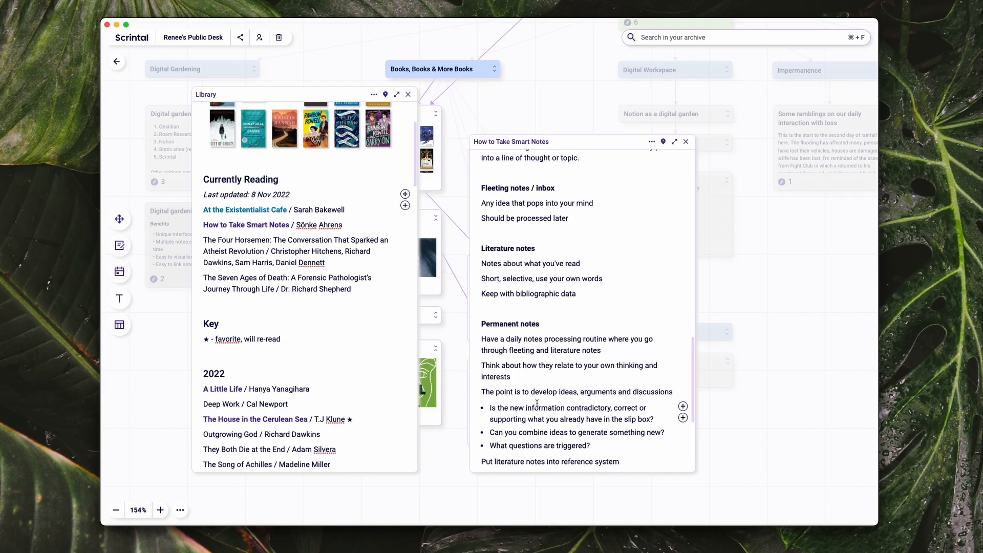
scroll(536, 403, "up", 4)
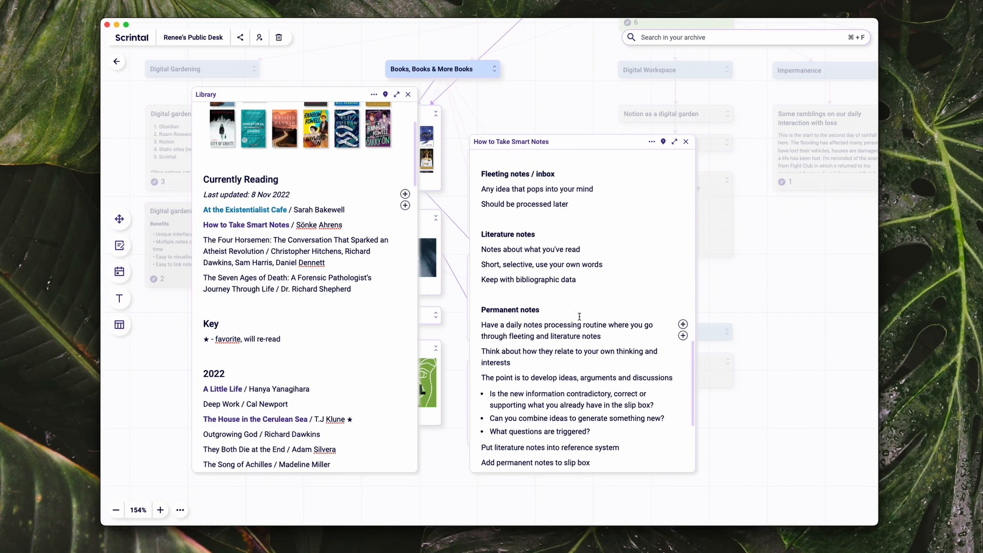
scroll(556, 205, "up", 6)
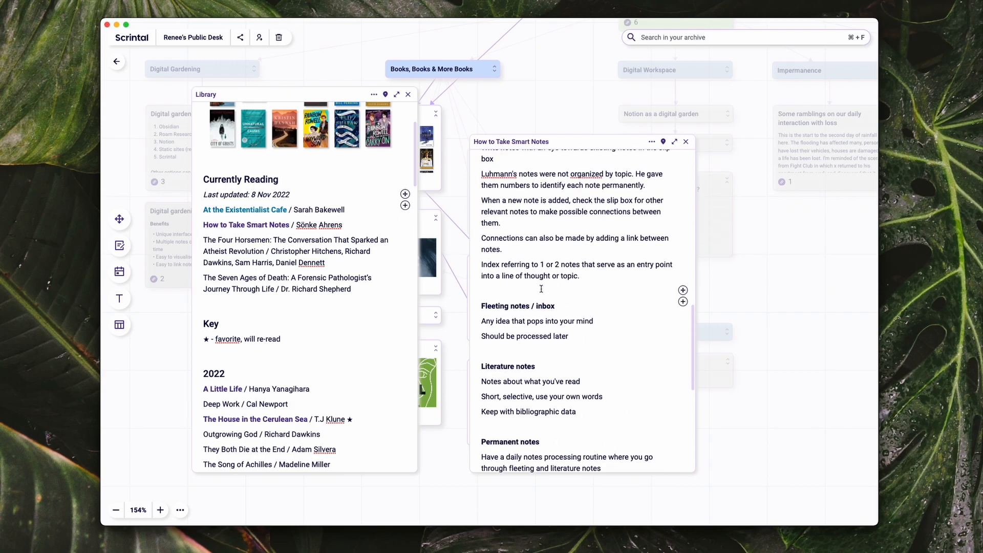
scroll(541, 290, "up", 4)
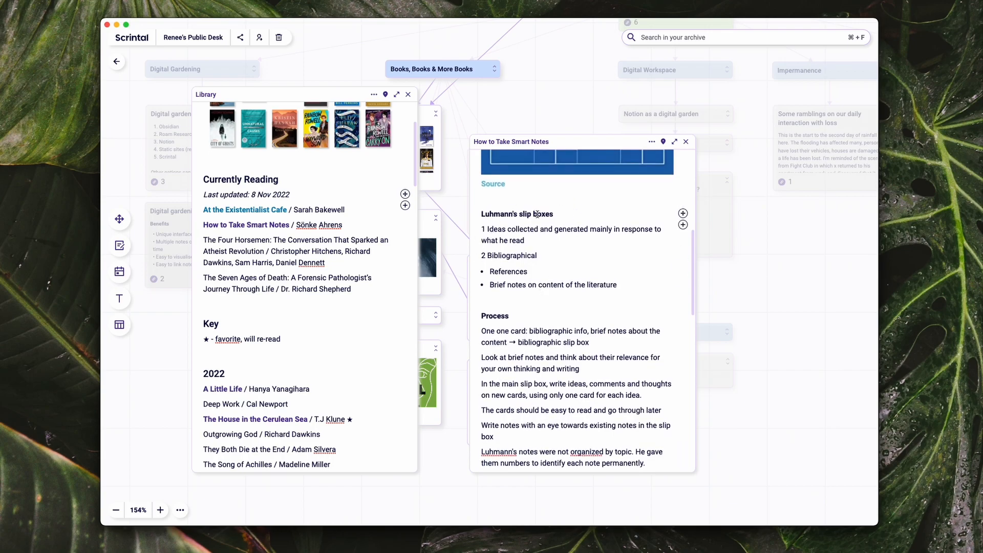
scroll(527, 217, "up", 7)
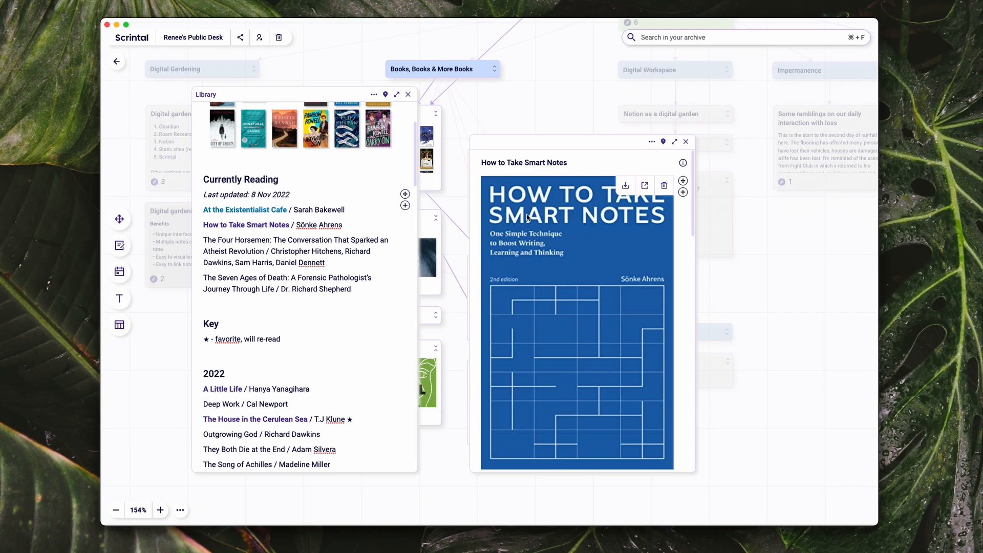
left_click(686, 143)
Read the Library note's yearly book lists from 2022 down to 2011, then return to its Currently Reading section
scroll(299, 302, "down", 3)
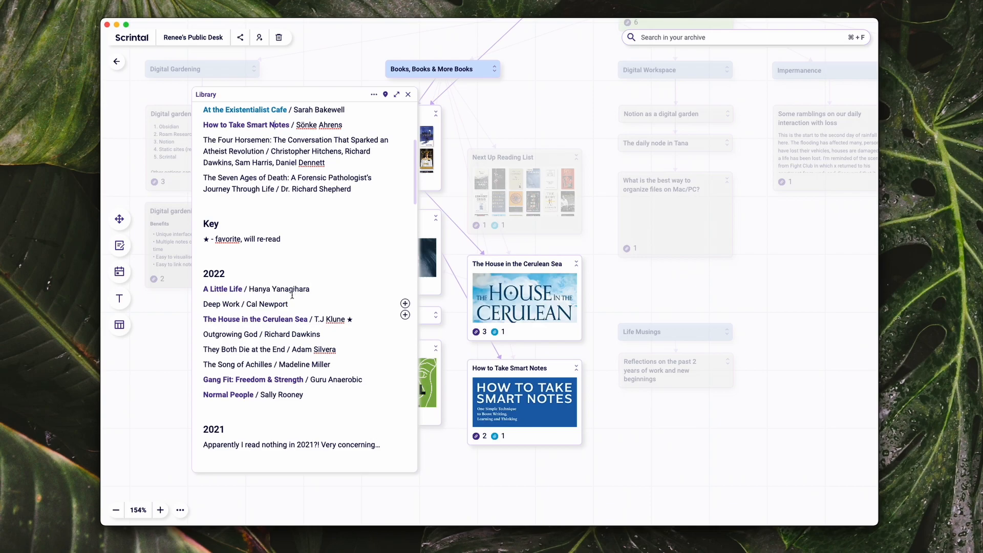
scroll(292, 295, "down", 3)
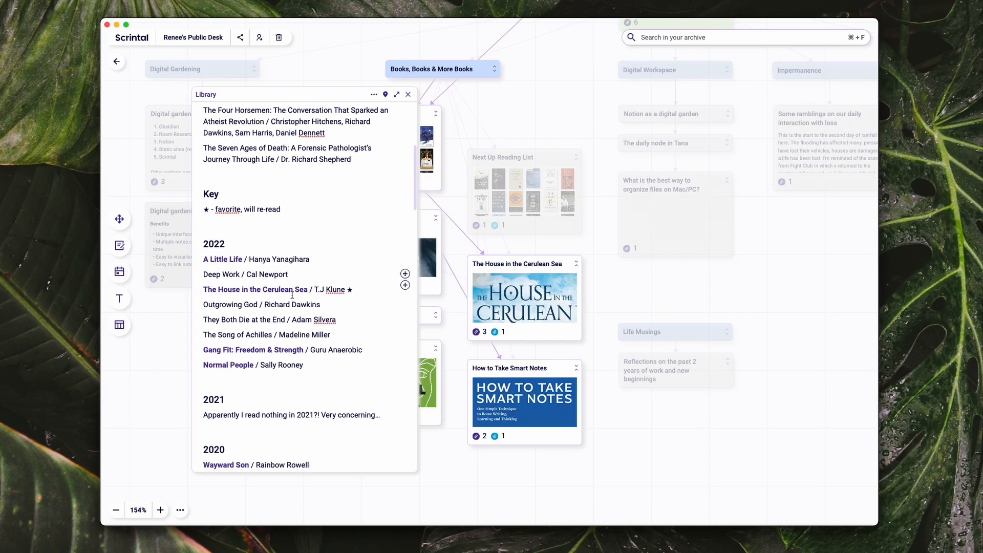
scroll(292, 295, "down", 1)
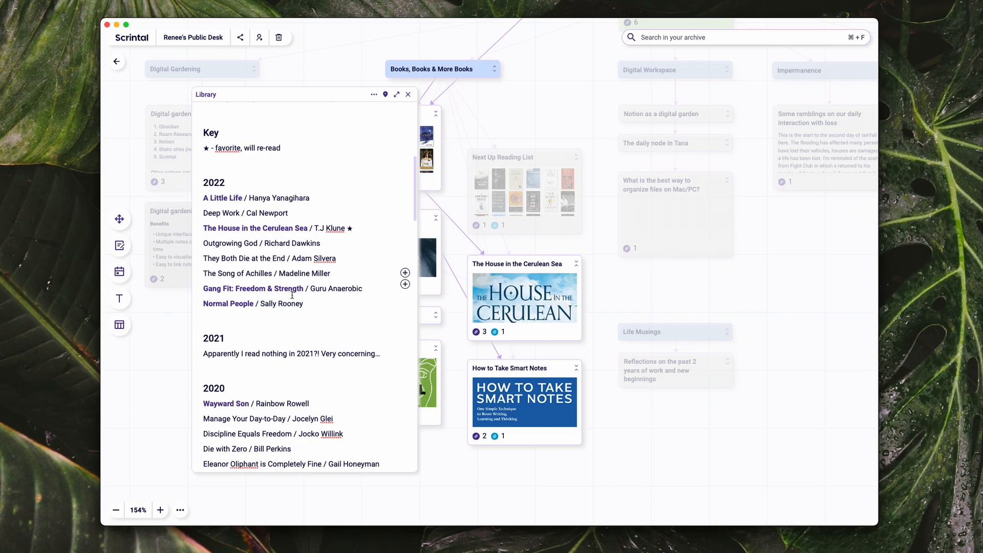
scroll(292, 296, "down", 4)
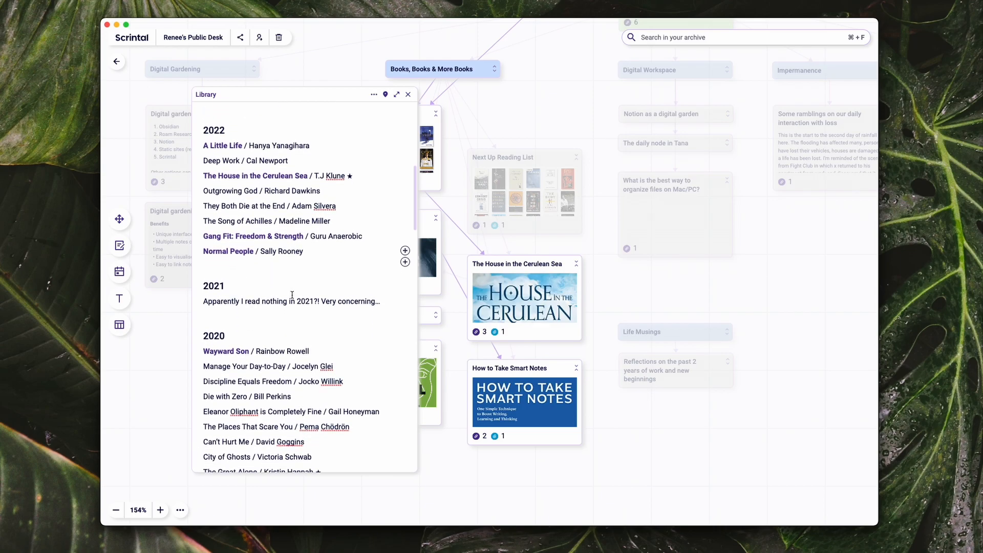
scroll(292, 295, "down", 5)
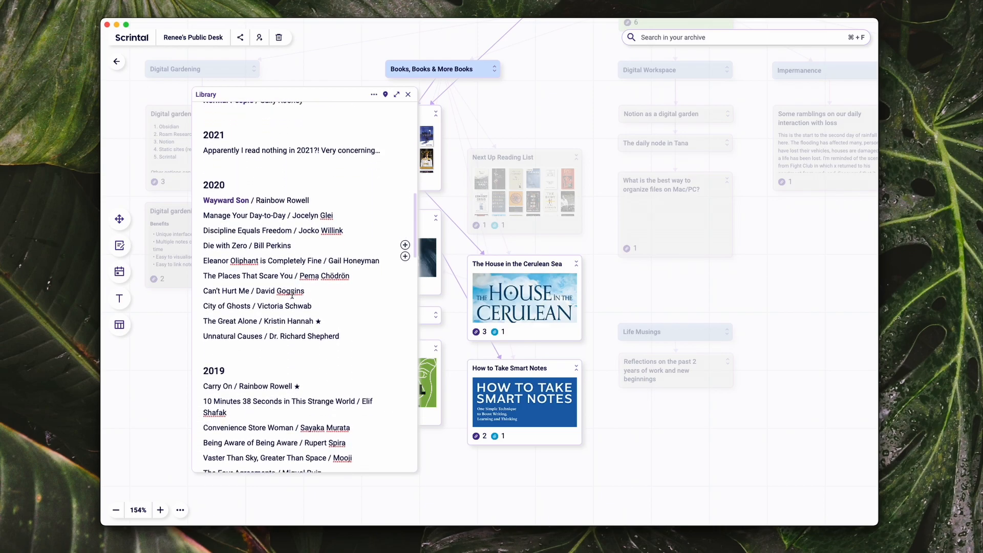
scroll(292, 296, "down", 10)
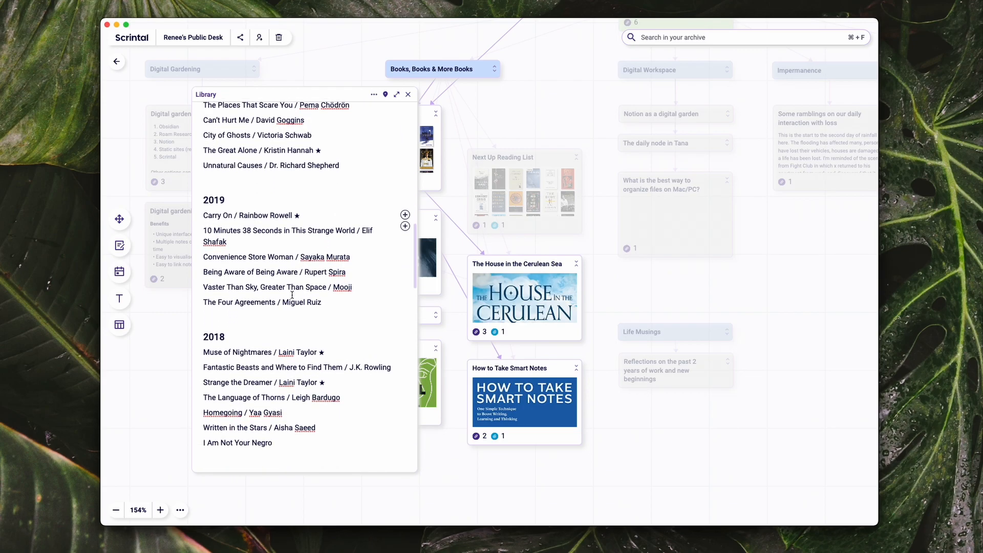
scroll(292, 295, "down", 9)
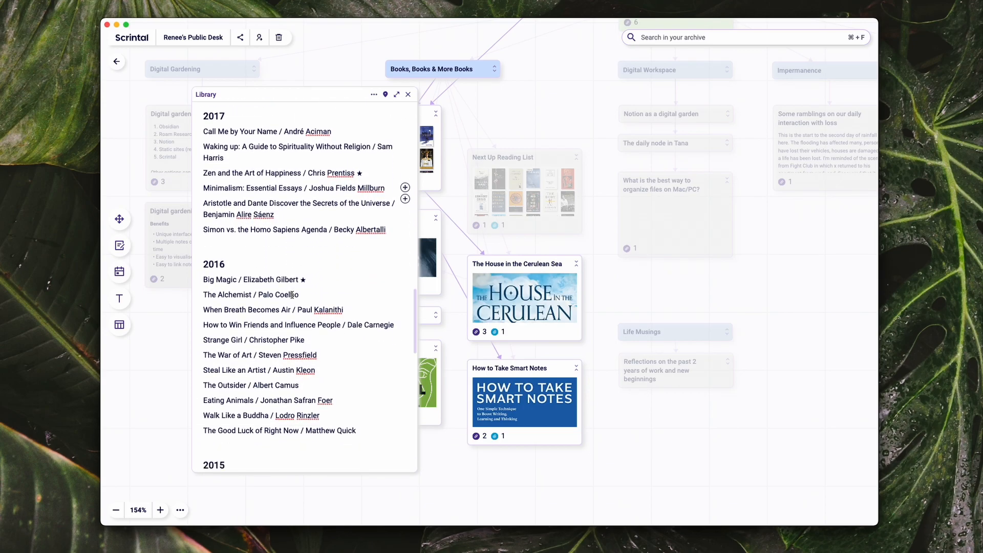
scroll(292, 296, "down", 7)
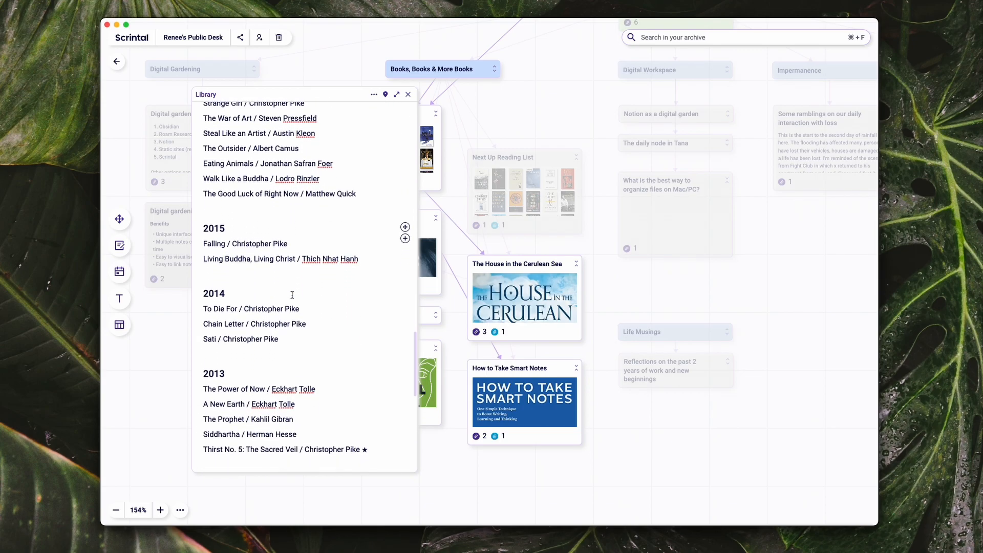
scroll(292, 295, "down", 3)
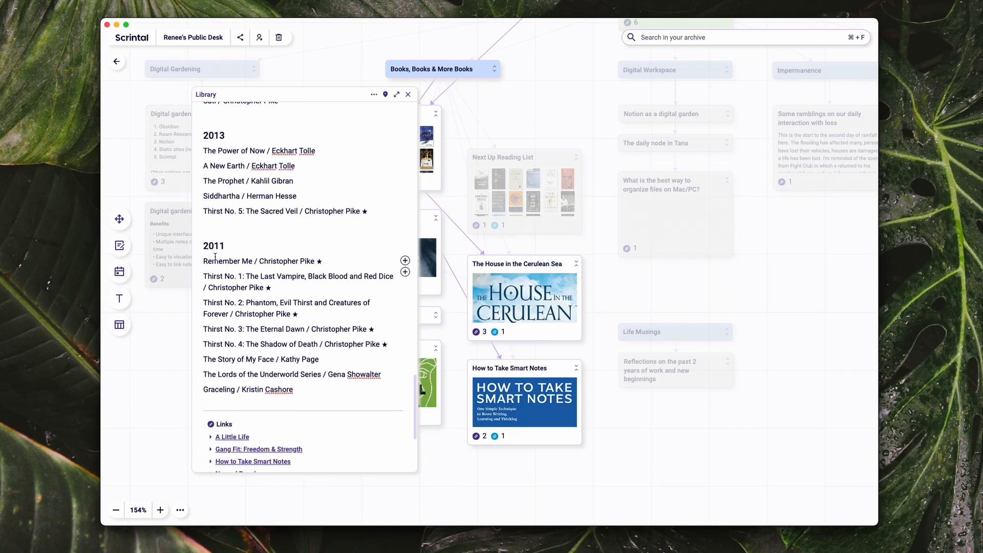
scroll(288, 269, "up", 20)
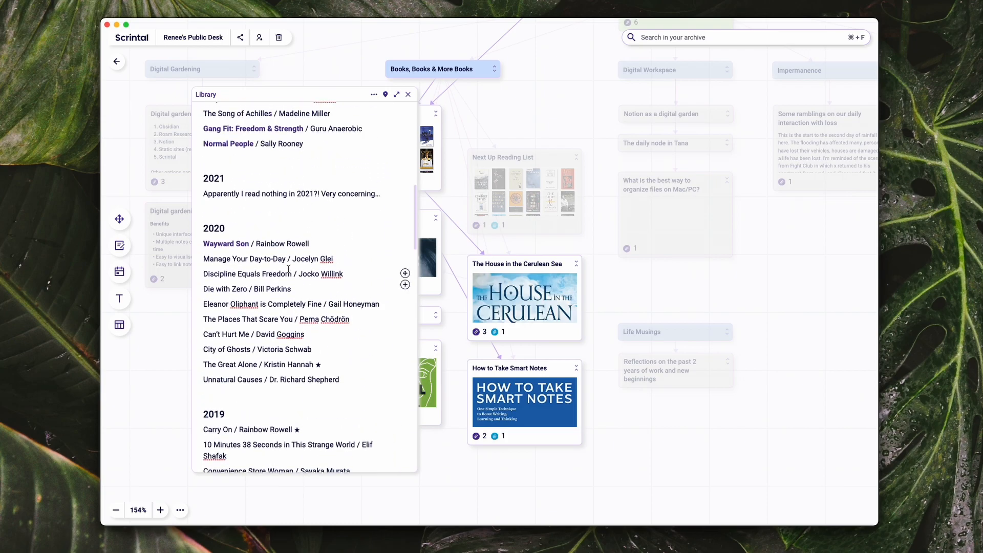
scroll(288, 269, "down", 1)
scroll(289, 269, "up", 5)
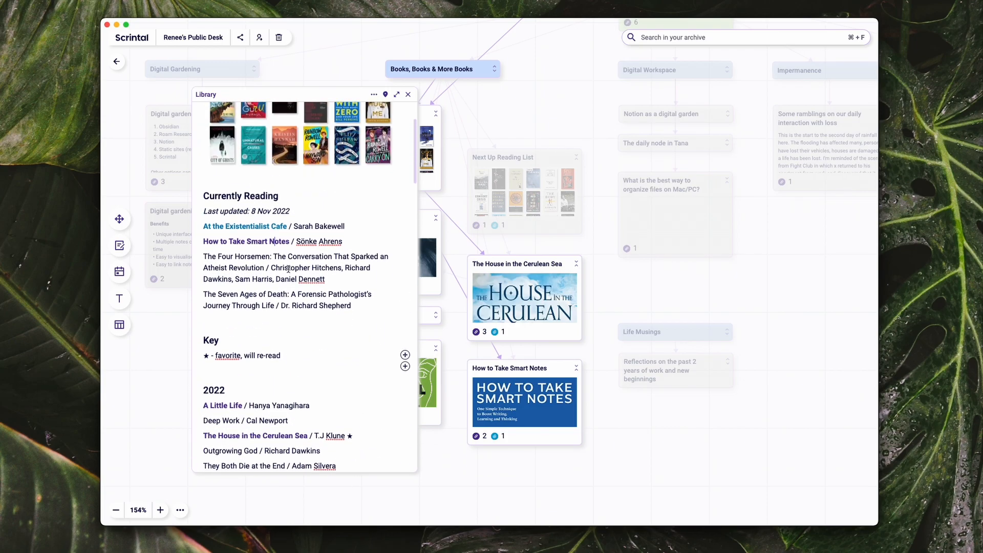
scroll(288, 269, "down", 1)
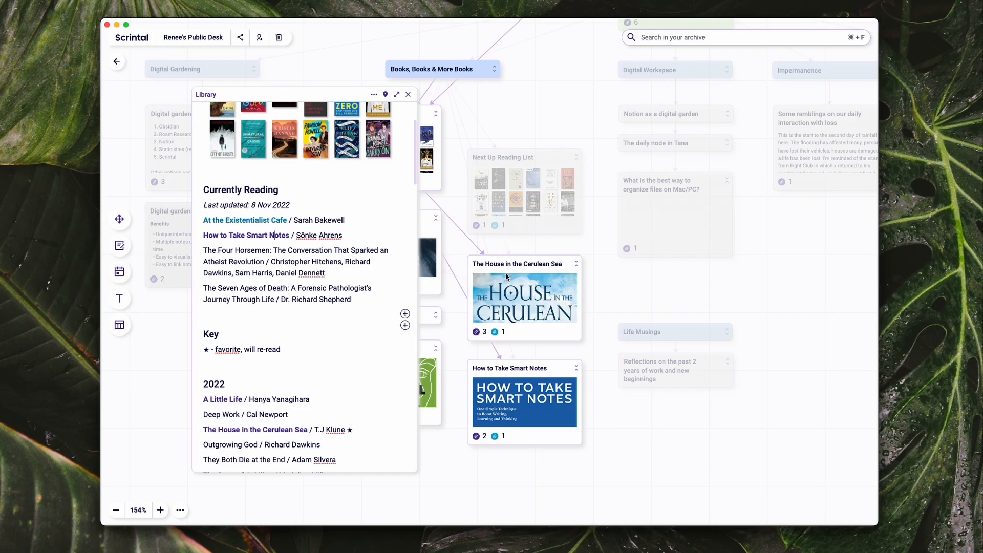
Open the linked "A Little Life" note from the 2022 list, read it down to its Synopsis section, and close it
left_click(225, 400)
scroll(588, 349, "down", 3)
scroll(588, 346, "down", 10)
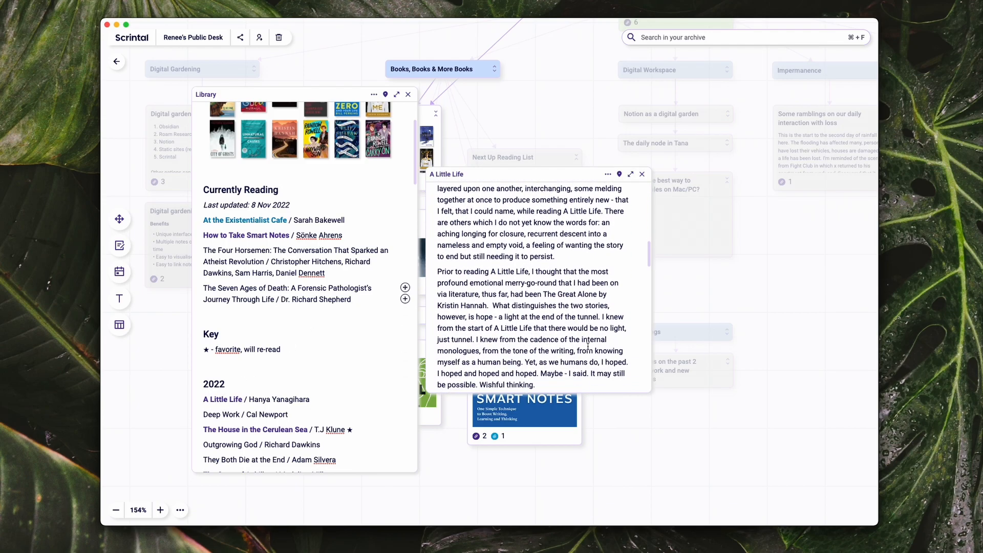
scroll(588, 346, "down", 10)
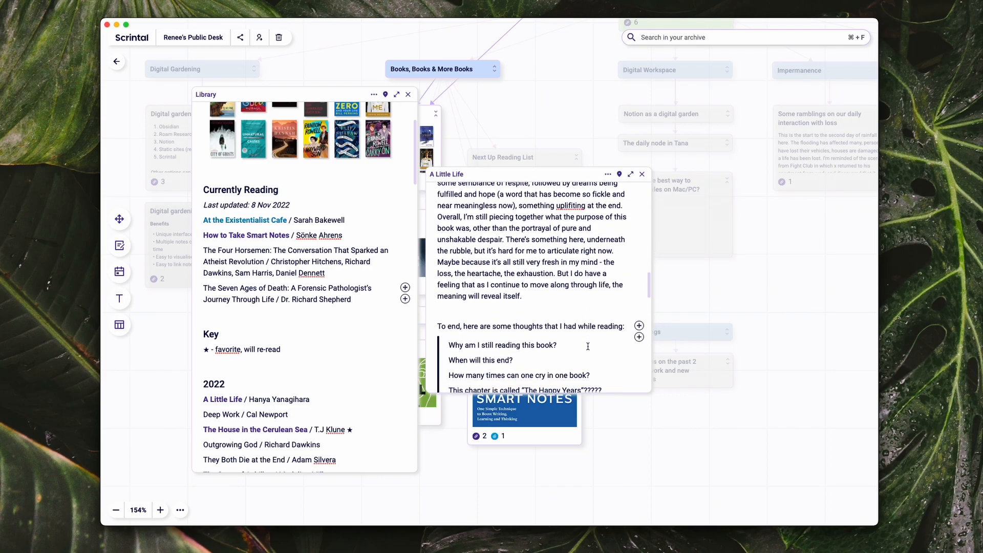
scroll(588, 346, "down", 10)
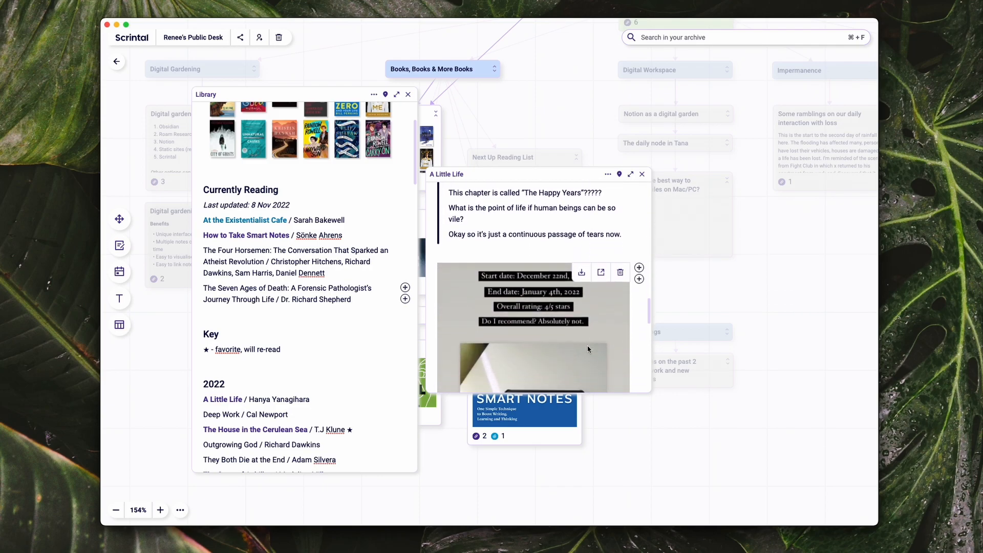
scroll(588, 345, "down", 10)
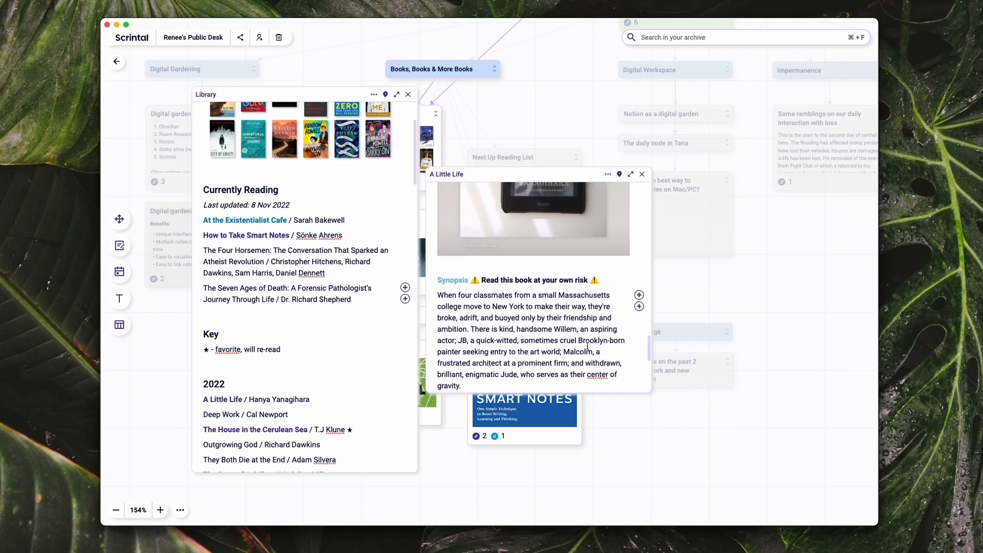
scroll(588, 346, "down", 1)
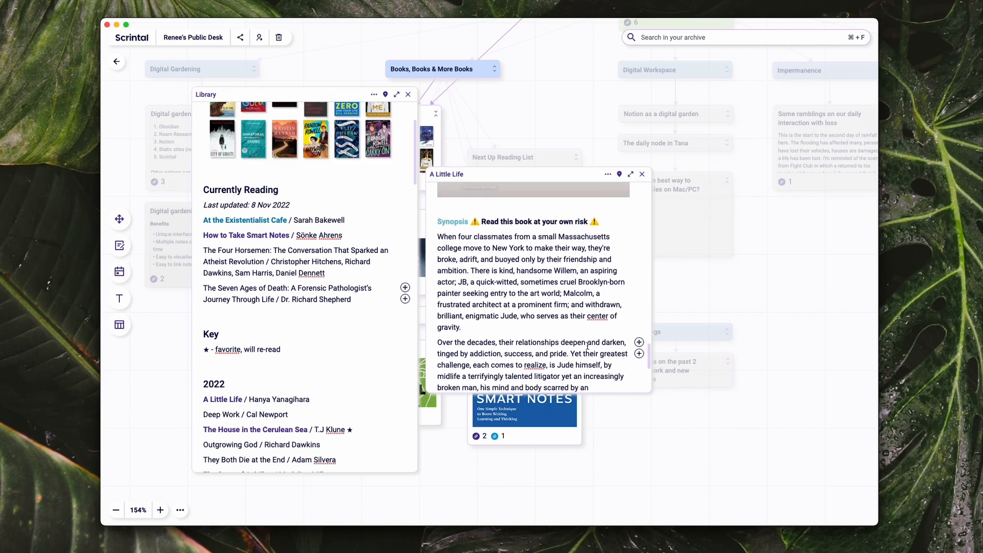
scroll(588, 347, "down", 2)
scroll(588, 347, "up", 10)
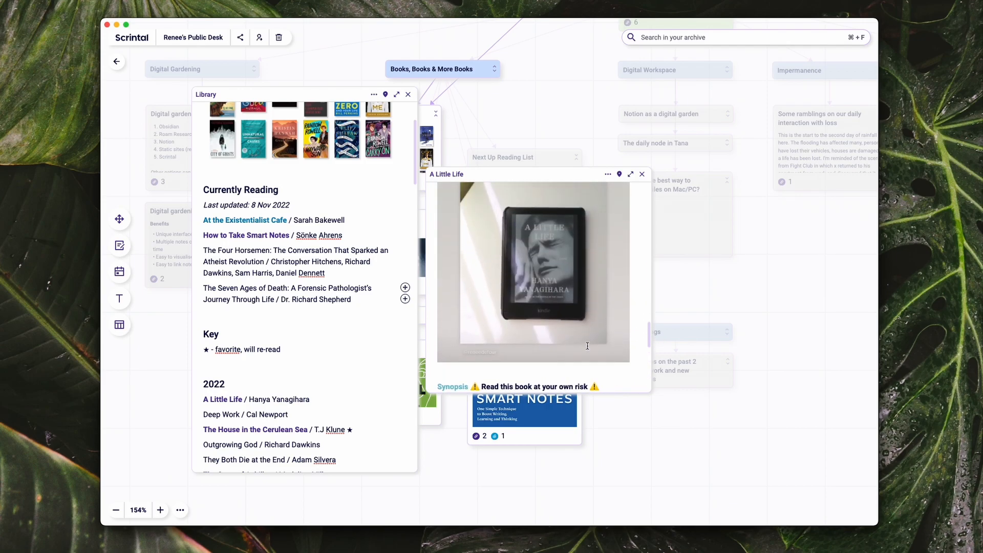
scroll(587, 346, "up", 3)
left_click(642, 174)
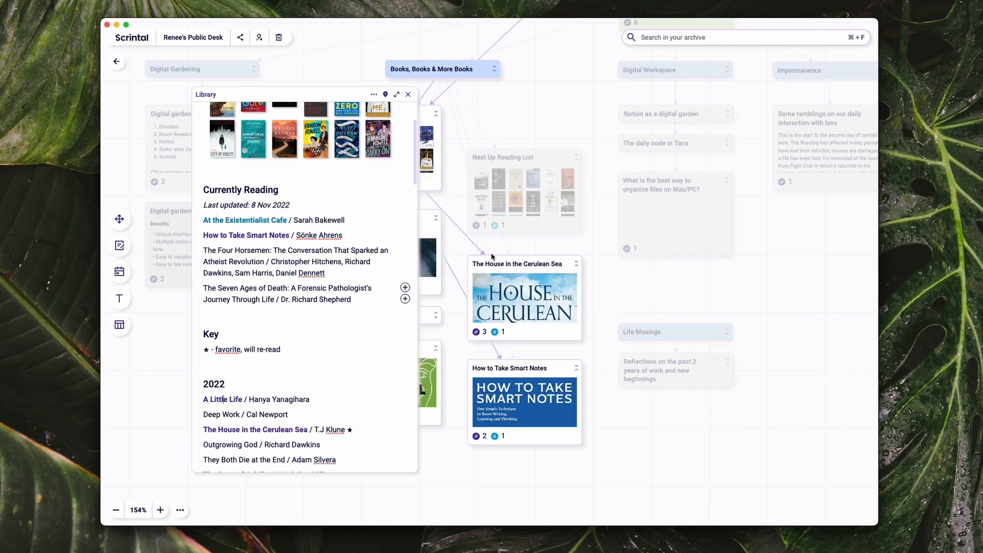
Open the linked "The House in the Cerulean Sea" note from the 2022 list and read down to its Recommended if and Rating sections
left_click(256, 430)
scroll(557, 328, "down", 1)
scroll(557, 328, "down", 15)
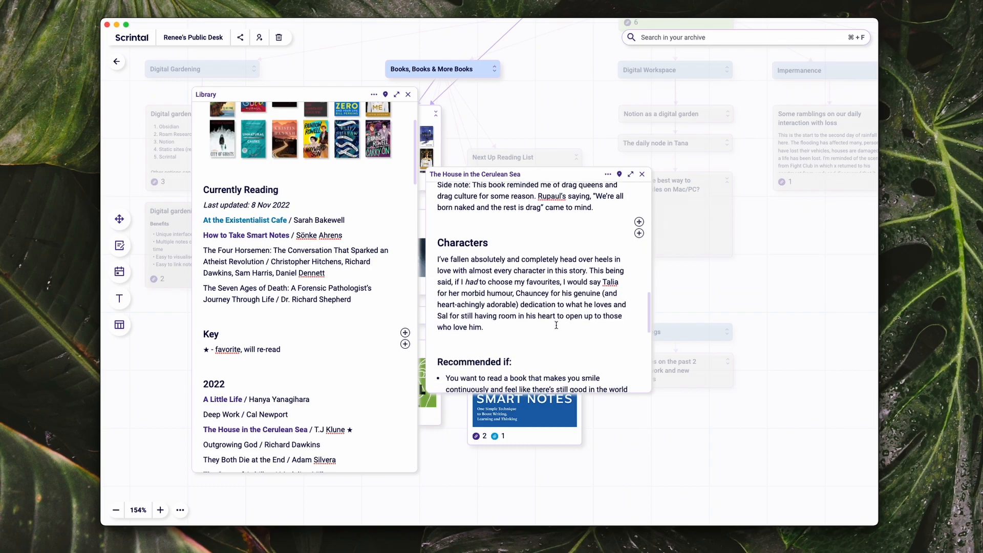
scroll(556, 325, "down", 4)
scroll(529, 272, "up", 2)
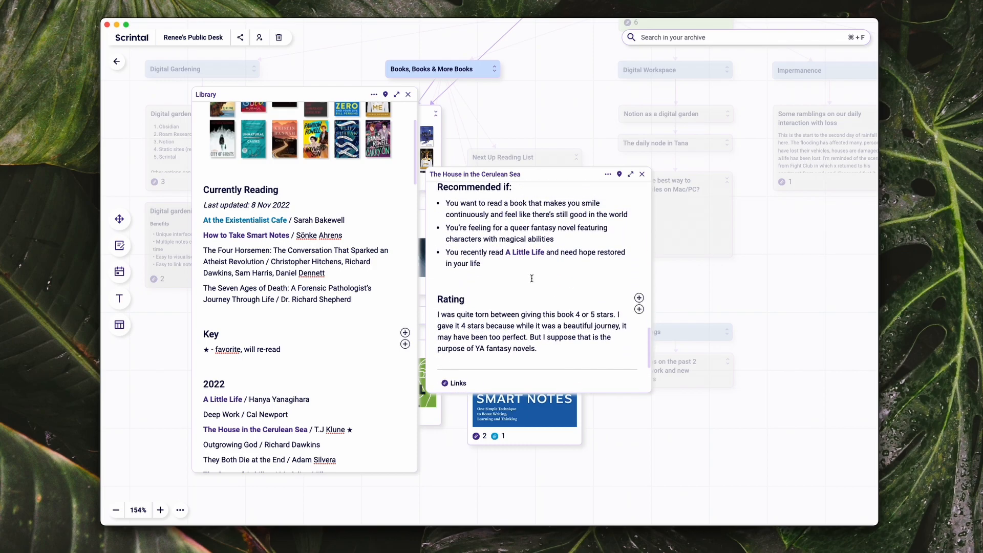
Open the "A Little Life" note linked under Recommended if and read down to its list of thoughts while reading
left_click(522, 254)
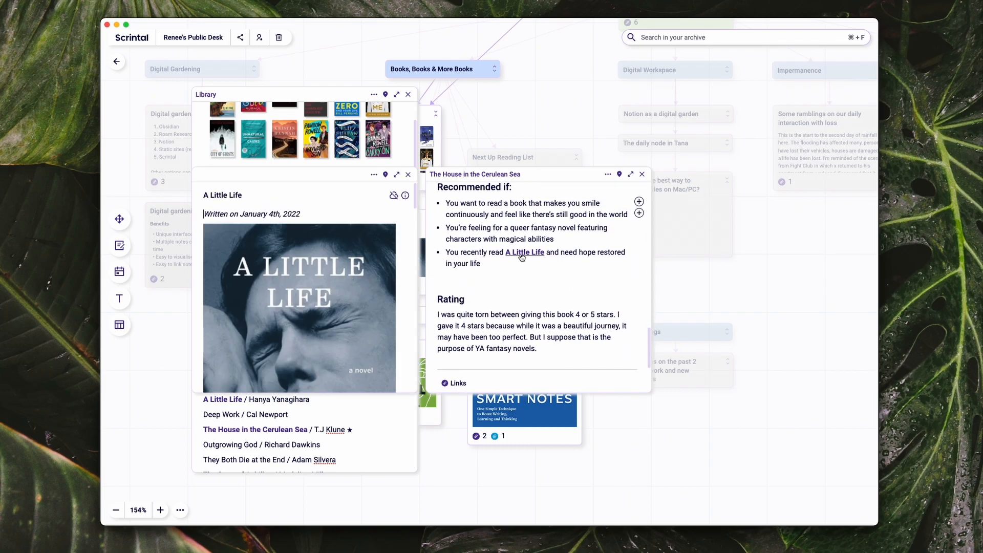
scroll(349, 307, "down", 3)
scroll(351, 309, "down", 10)
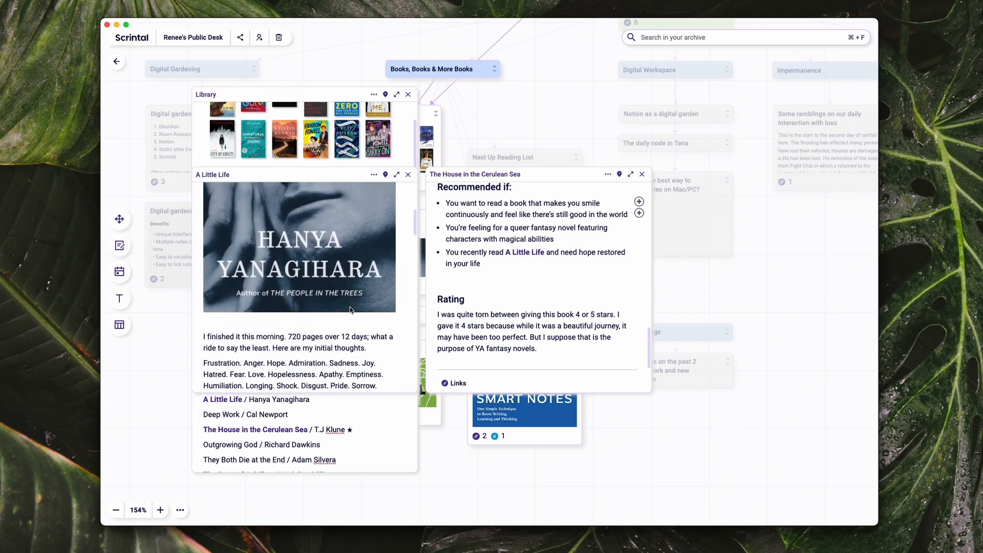
scroll(350, 307, "down", 2)
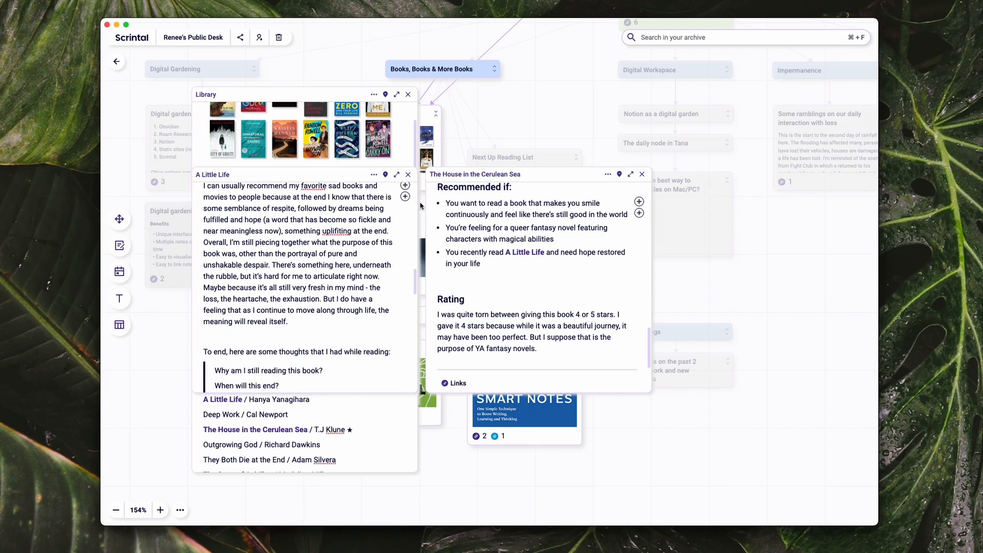
Close the "A Little Life", "The House in the Cerulean Sea" and Library notes
left_click(409, 174)
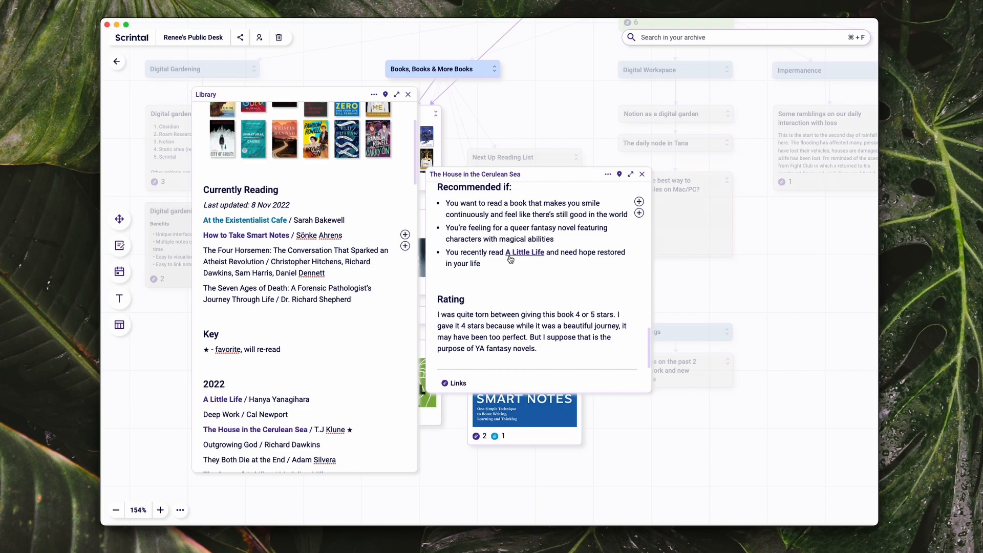
left_click(642, 174)
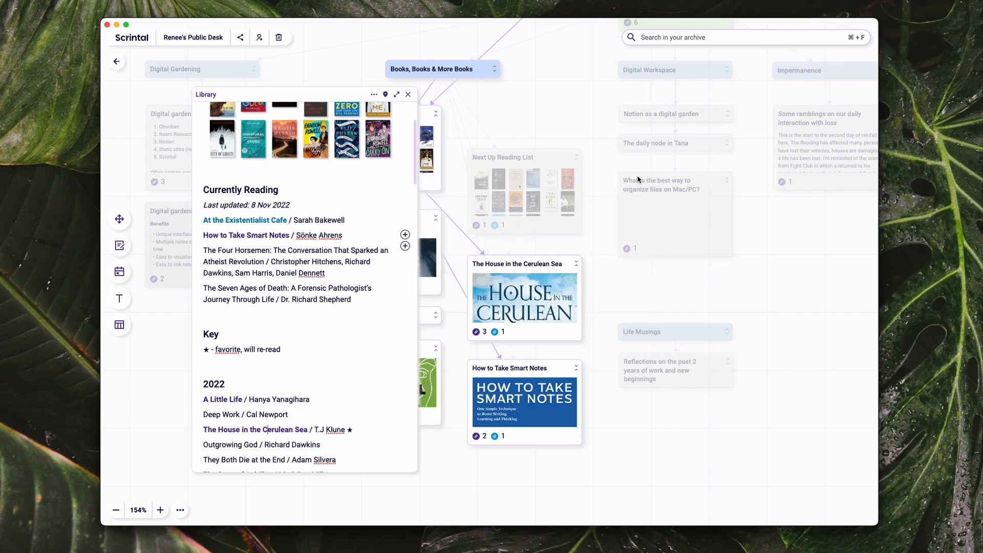
left_click(407, 95)
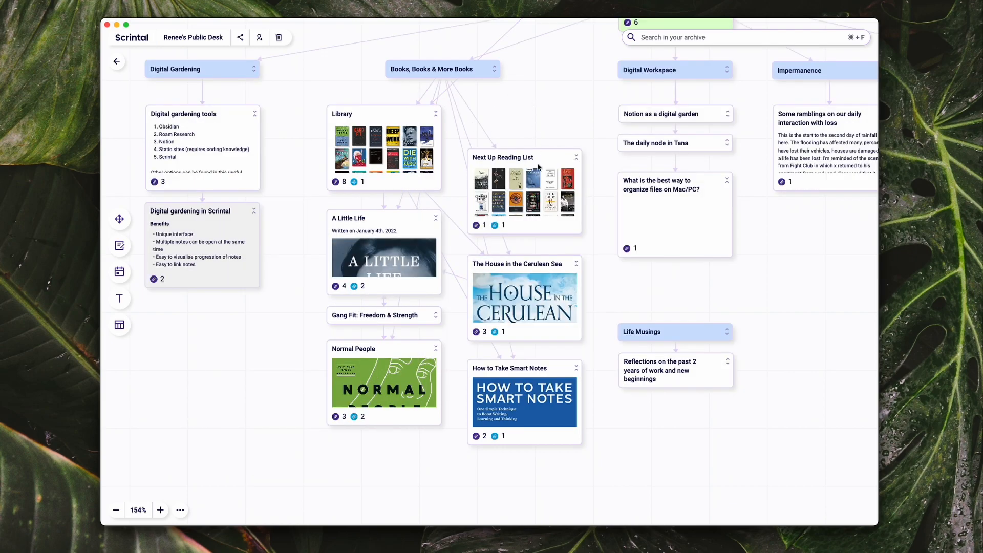
Open the Next Up Reading List card, view its book covers and numbered list, and close it
left_click(545, 200)
scroll(544, 199, "down", 5)
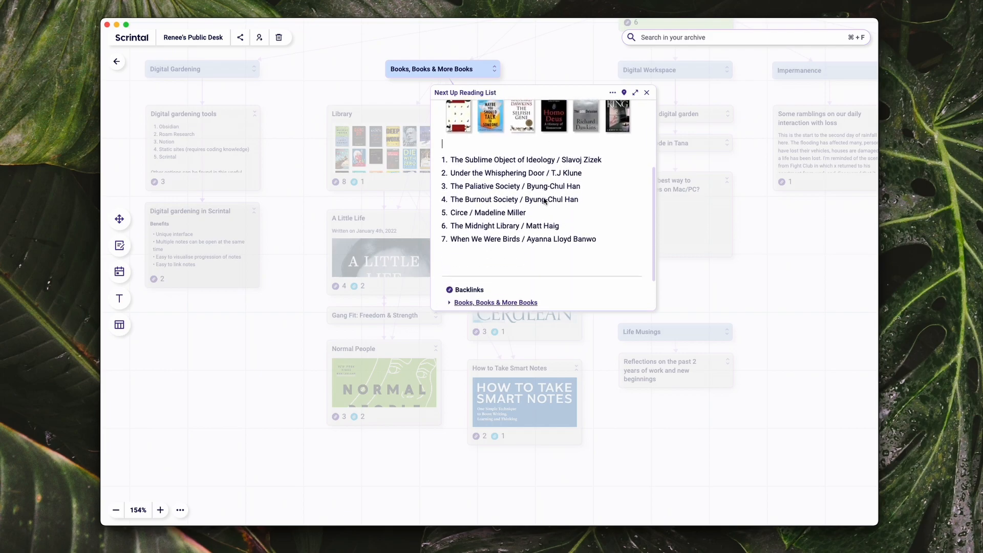
scroll(544, 199, "up", 5)
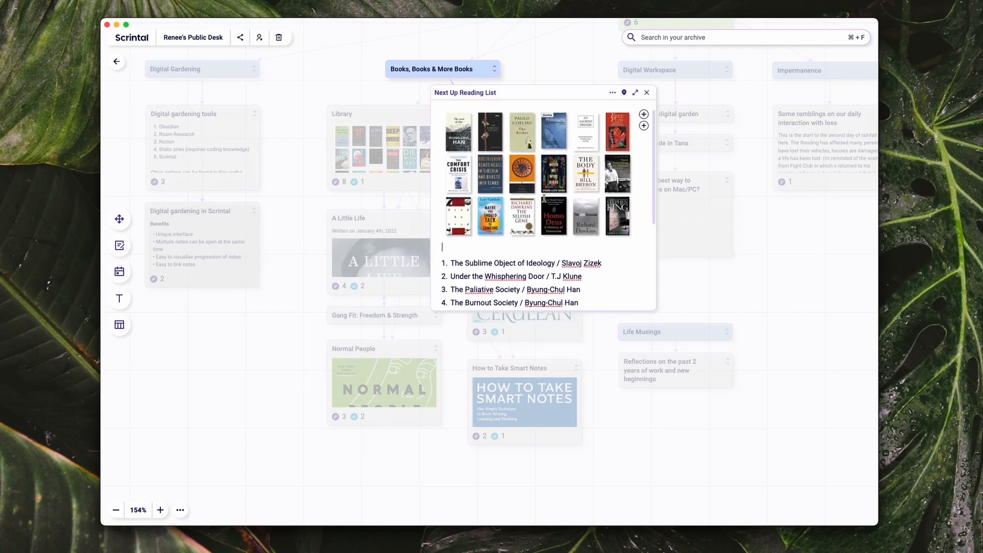
left_click(648, 93)
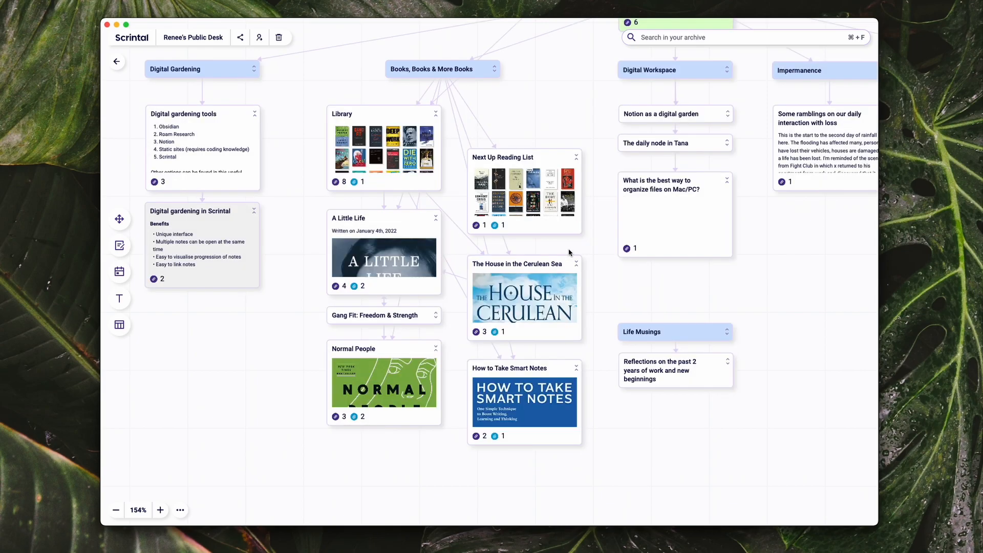
Open the Books, Books & More Books branch card and move its window just below the card
scroll(569, 253, "down", 3)
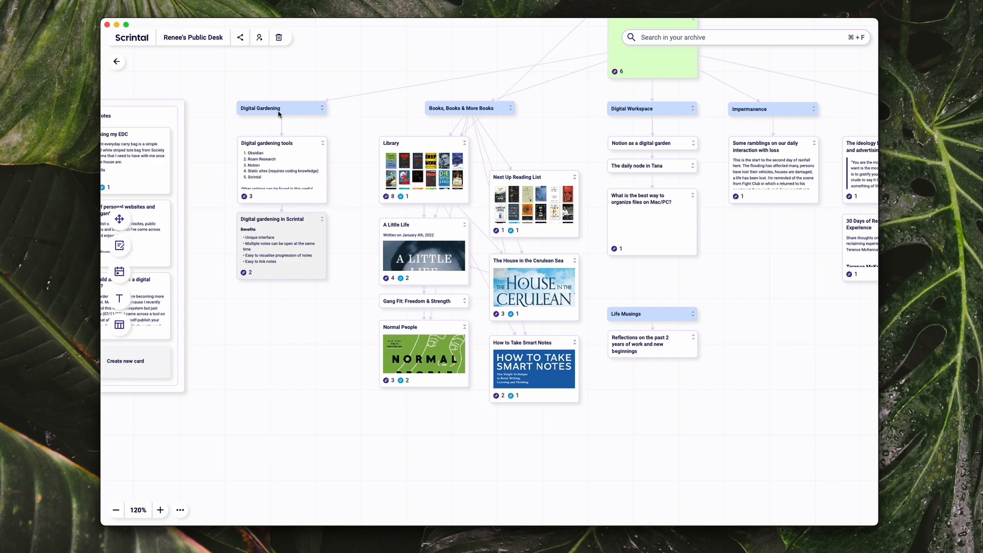
left_click(458, 112)
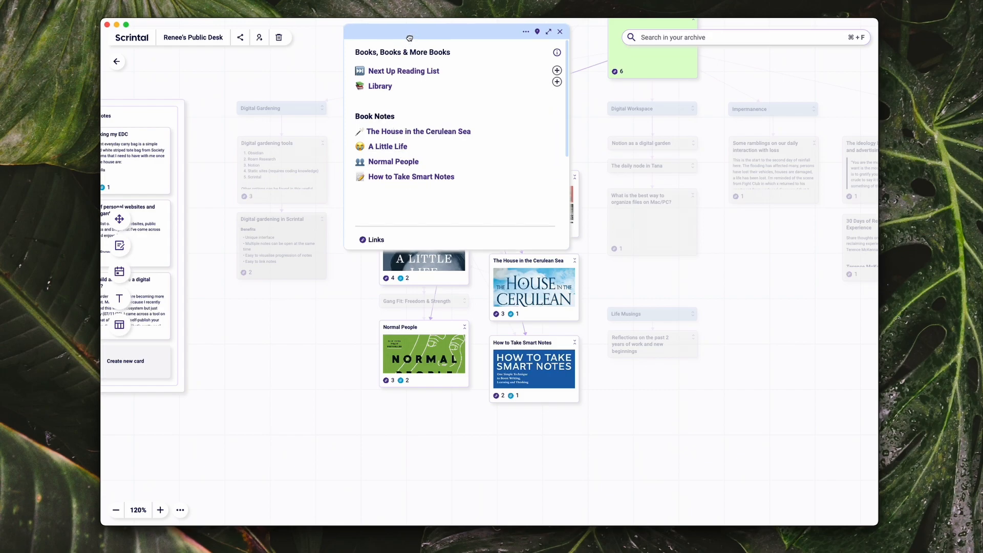
left_click_drag(409, 35, 424, 152)
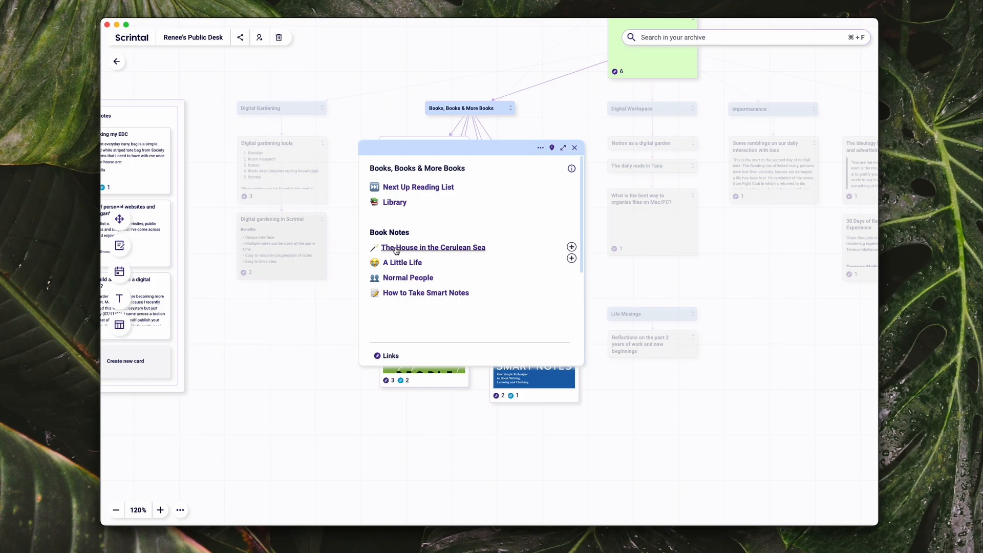
Open the Digital Gardening branch card to show its list of linked notes
left_click(285, 111)
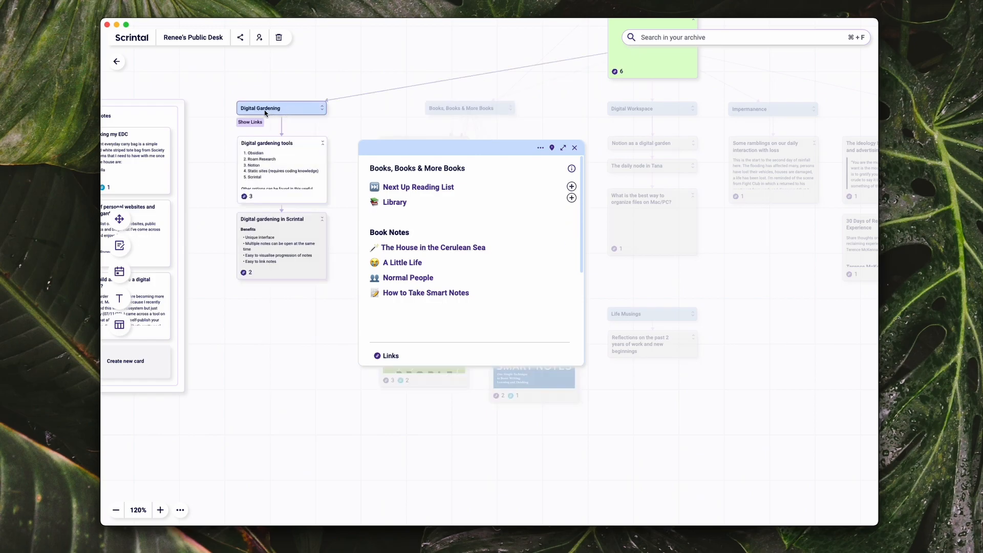
left_click(265, 113)
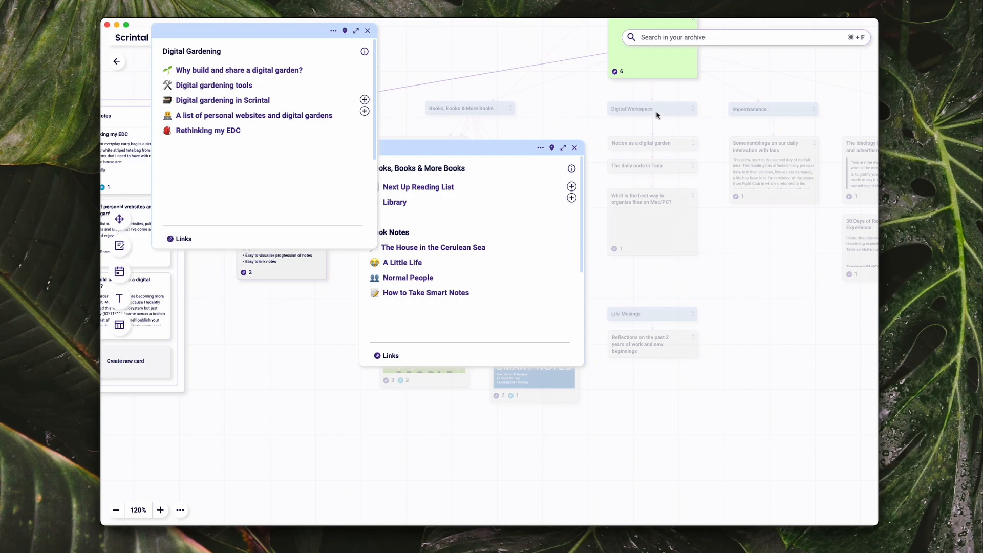
Open the Impermanence branch card to view its linked note, and close its window
left_click(750, 116)
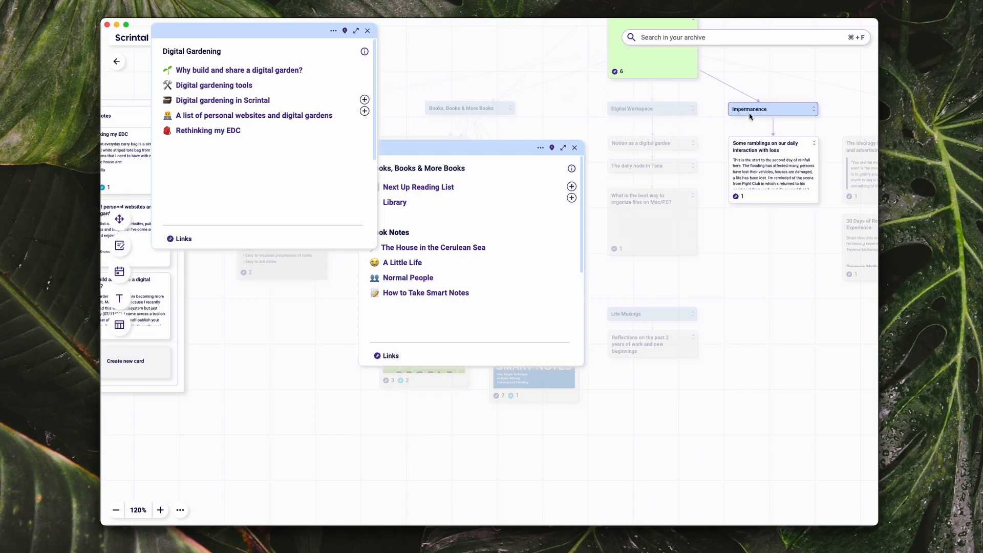
left_click(748, 116)
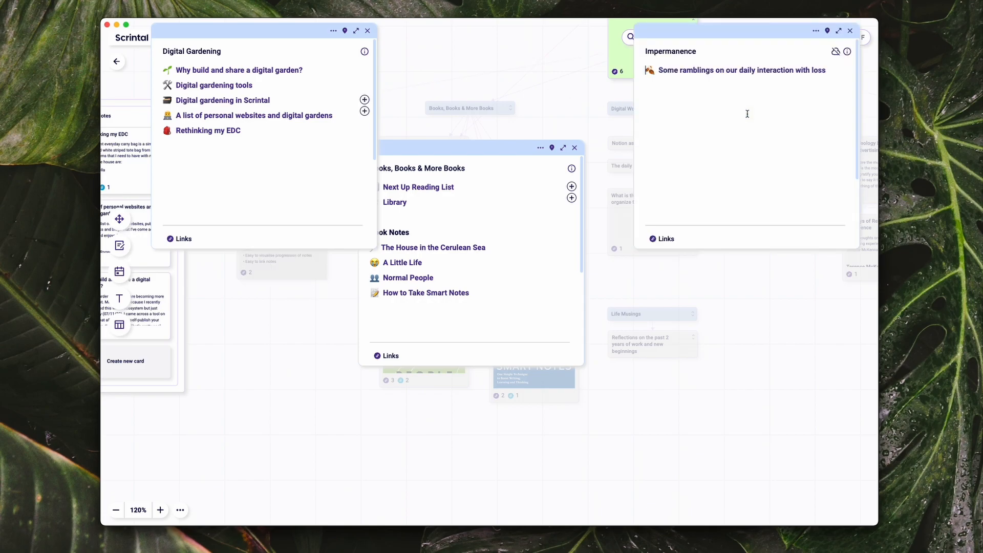
left_click(850, 32)
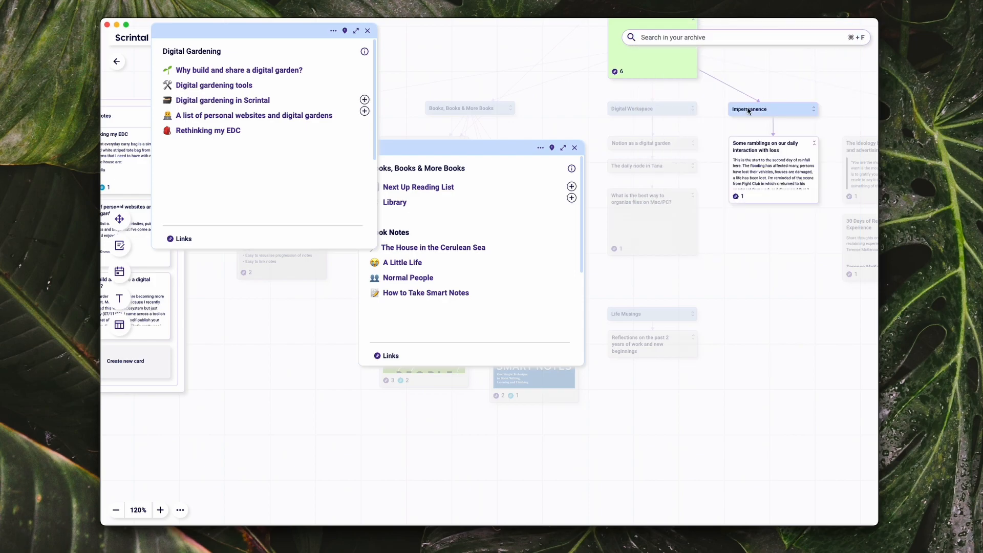
Close the Books, Books & More Books and Digital Gardening windows and clear the card selection
left_click(575, 148)
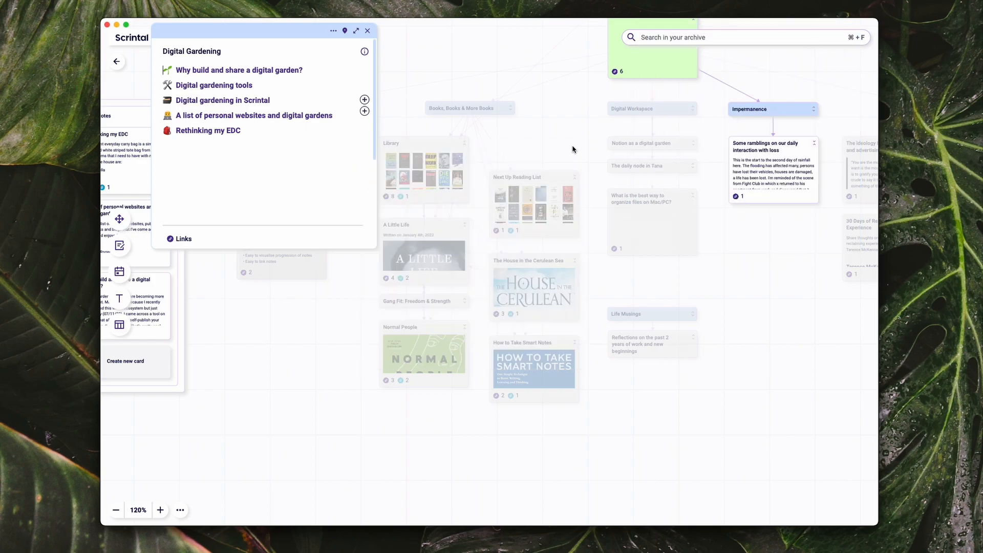
left_click(367, 31)
left_click(506, 148)
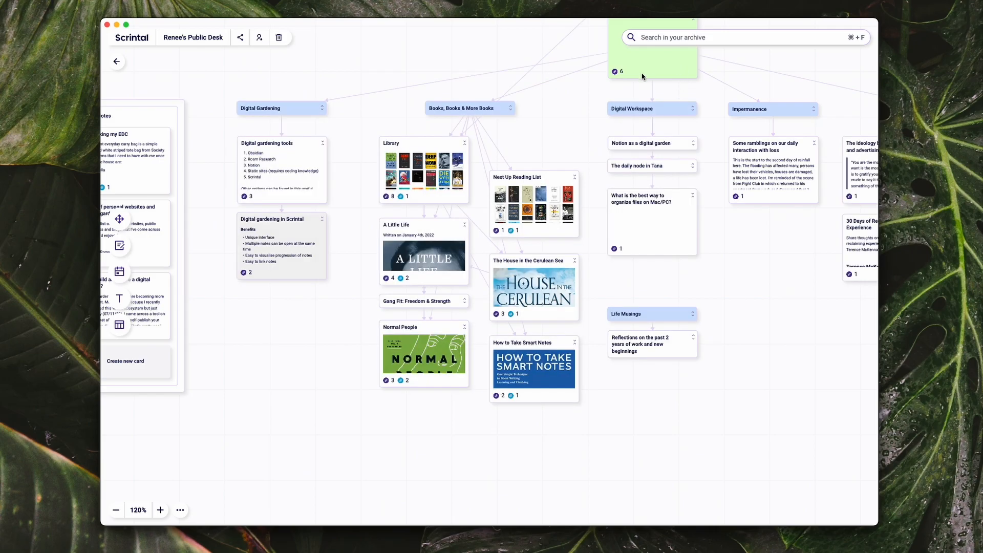
View and close the "Notion as a digital garden" and "What is the best way to organize files on Mac/PC?" notes under Digital Workspace
scroll(642, 77, "up", 2)
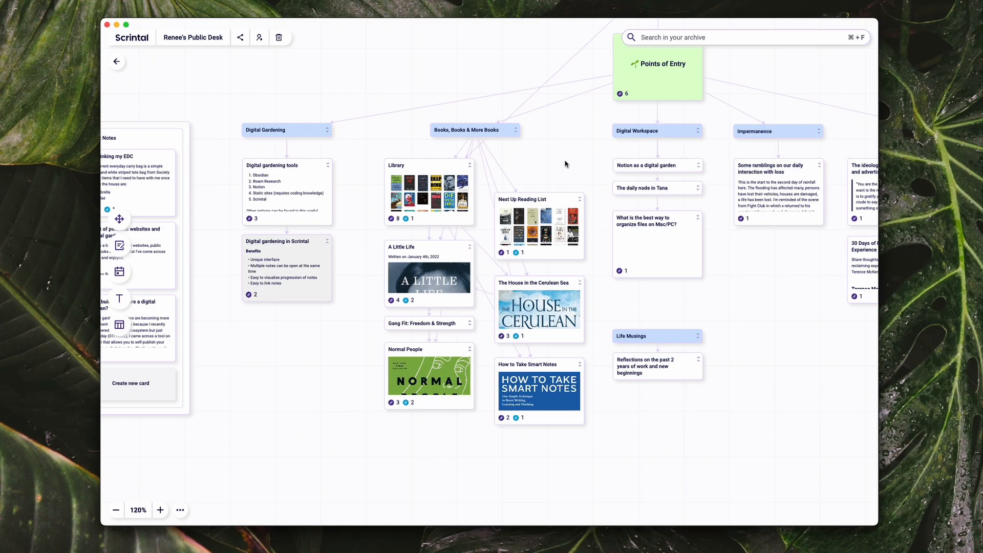
scroll(565, 164, "right", 2)
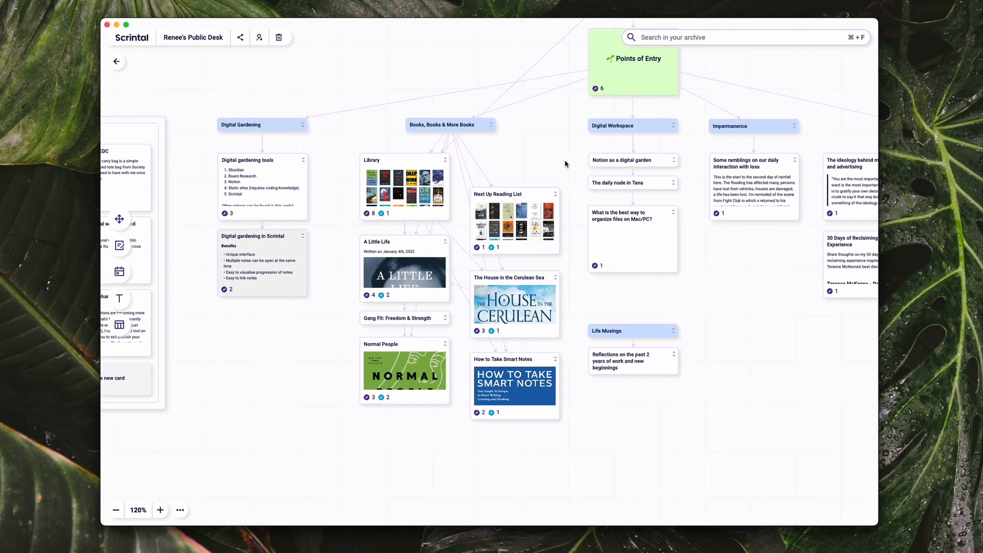
scroll(565, 163, "right", 3)
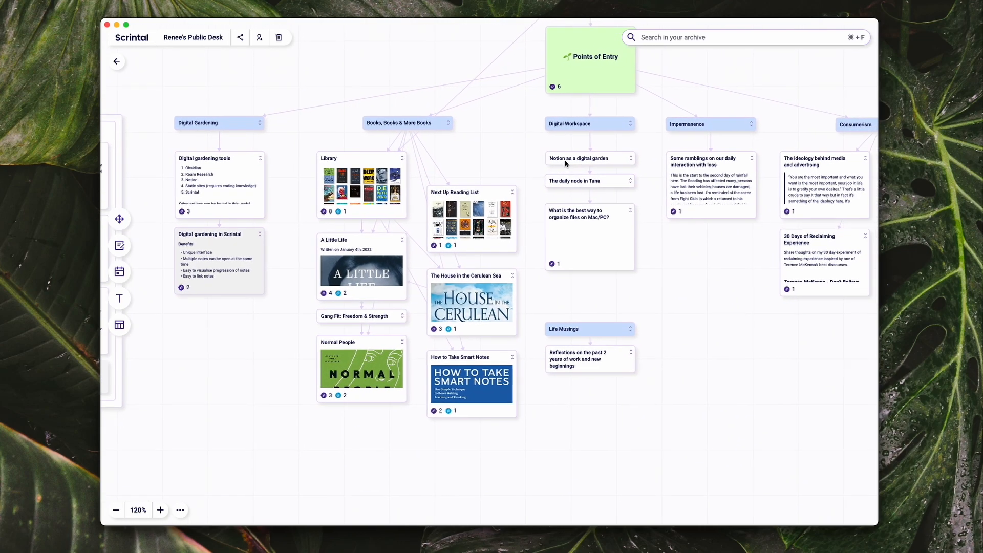
scroll(565, 164, "right", 3)
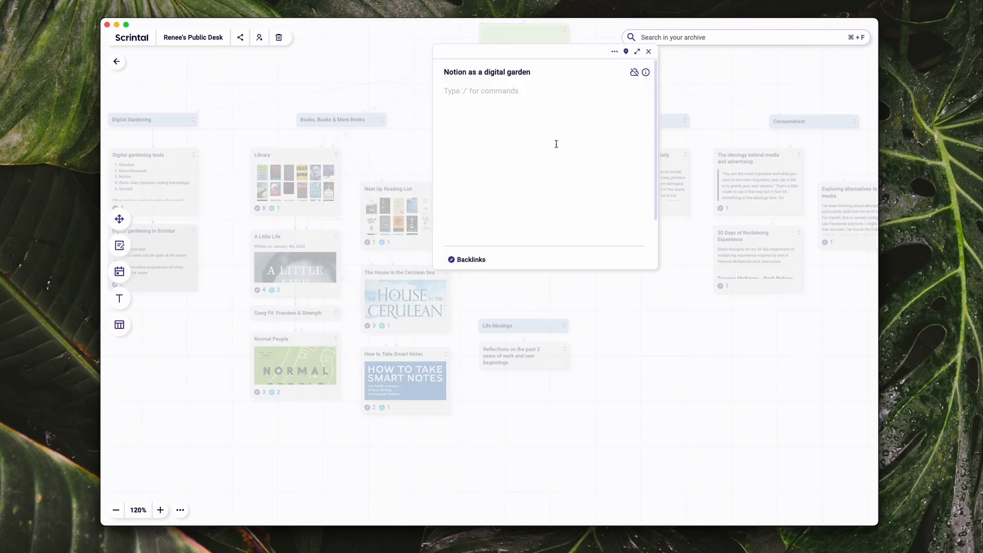
left_click(648, 52)
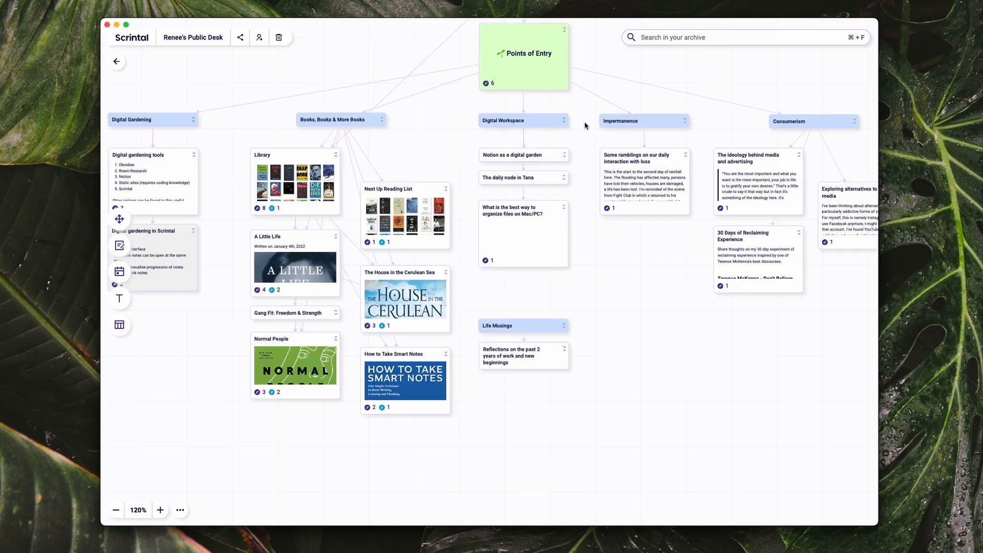
left_click(523, 228)
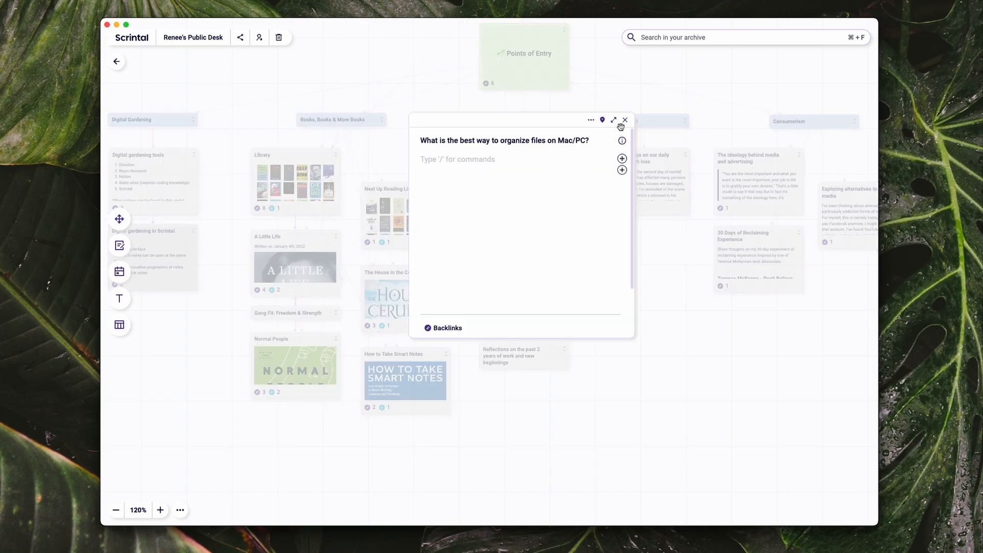
left_click(625, 120)
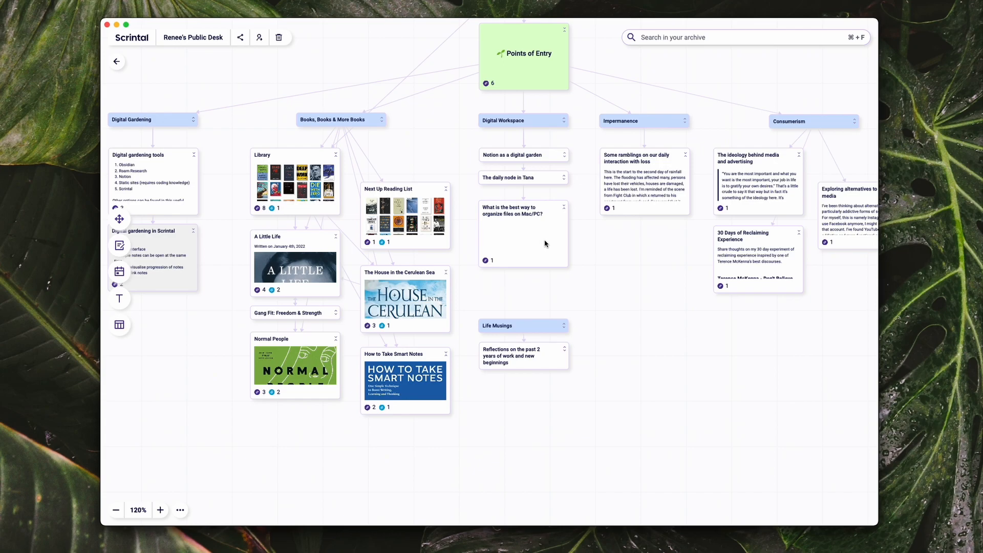
Open "The ideology behind media and advertising" note, pop out its embedded video, and place the floating player over the Library cards
scroll(545, 243, "right", 5)
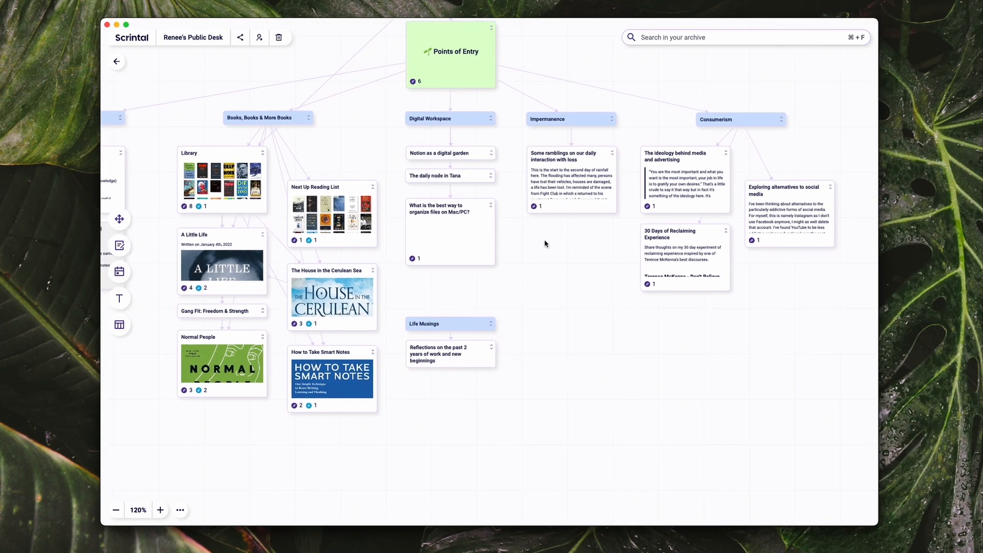
left_click(673, 188)
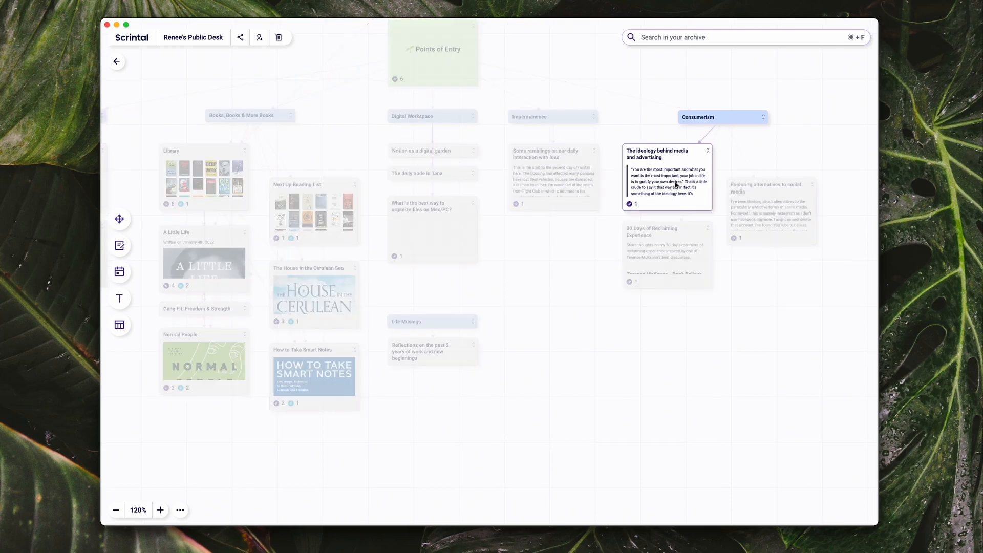
scroll(675, 182, "down", 15)
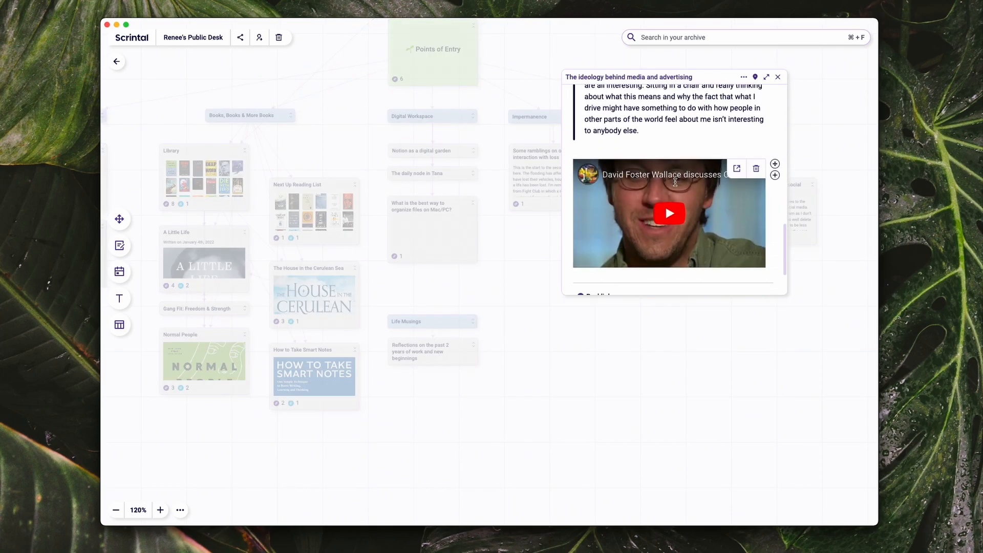
left_click(739, 157)
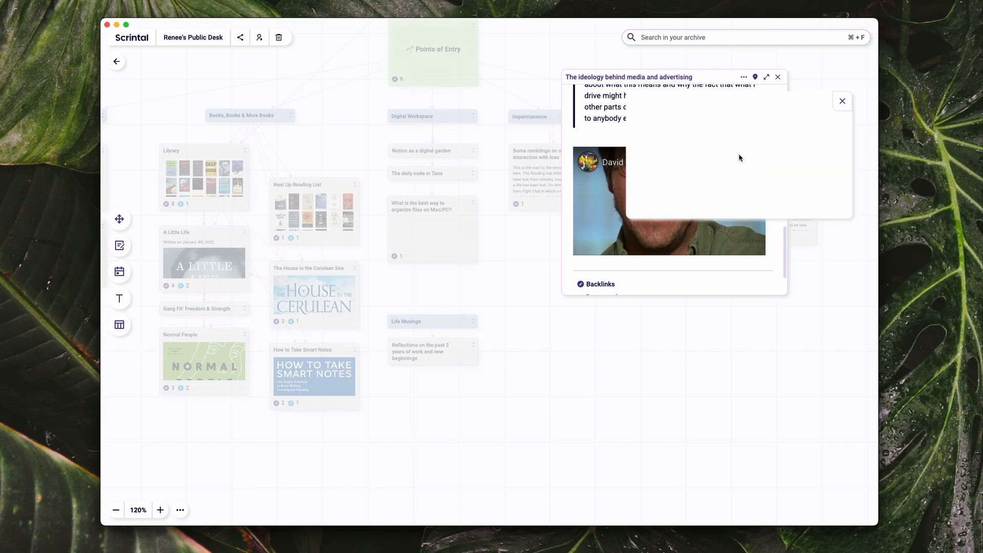
left_click_drag(801, 106, 423, 156)
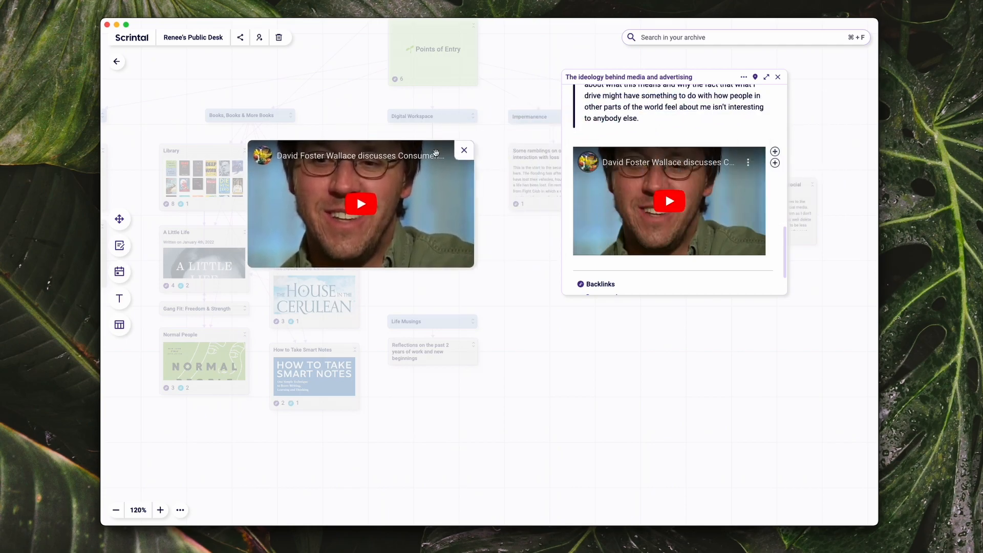
Return to the beginning of the media and advertising note's quotes, and close the note and the floating video
scroll(743, 196, "up", 1)
scroll(743, 196, "up", 10)
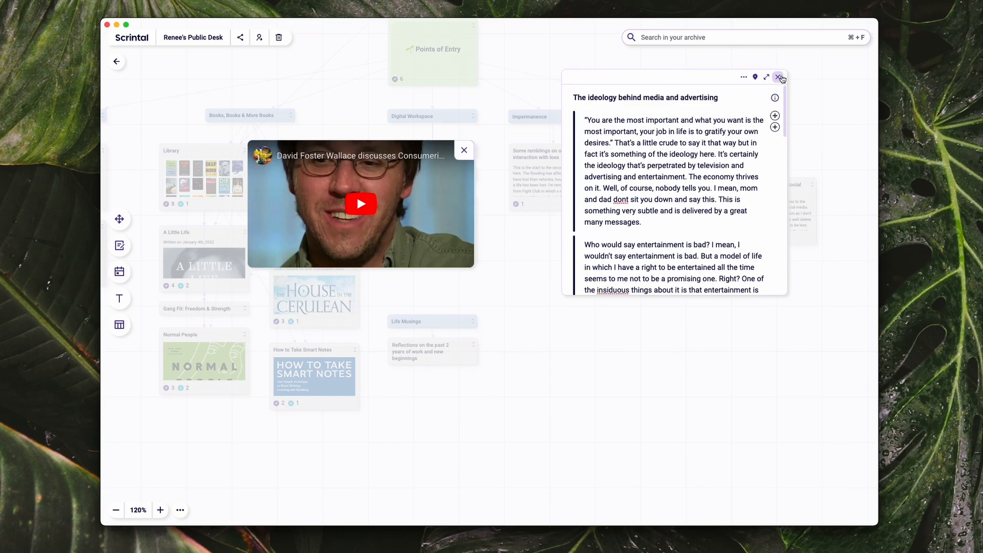
left_click(780, 77)
left_click(462, 152)
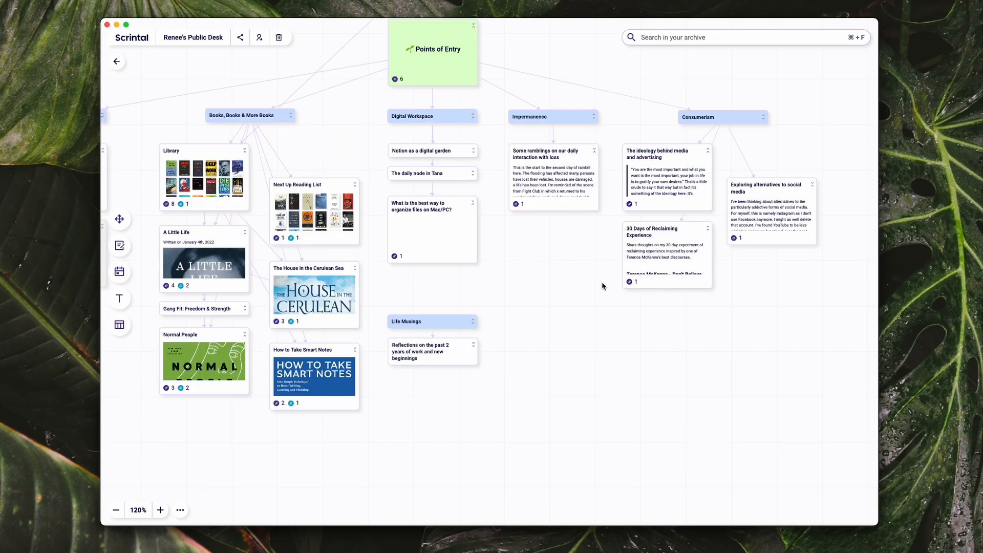
Examine the Recent Notes block and the topic branches with their linked notes across the whole public desk
scroll(602, 286, "left", 10)
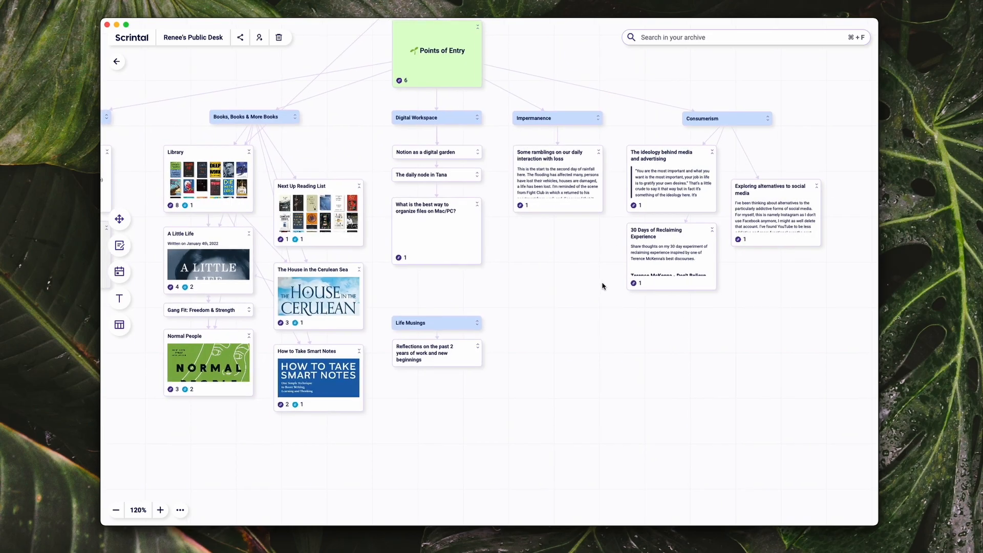
scroll(602, 285, "left", 8)
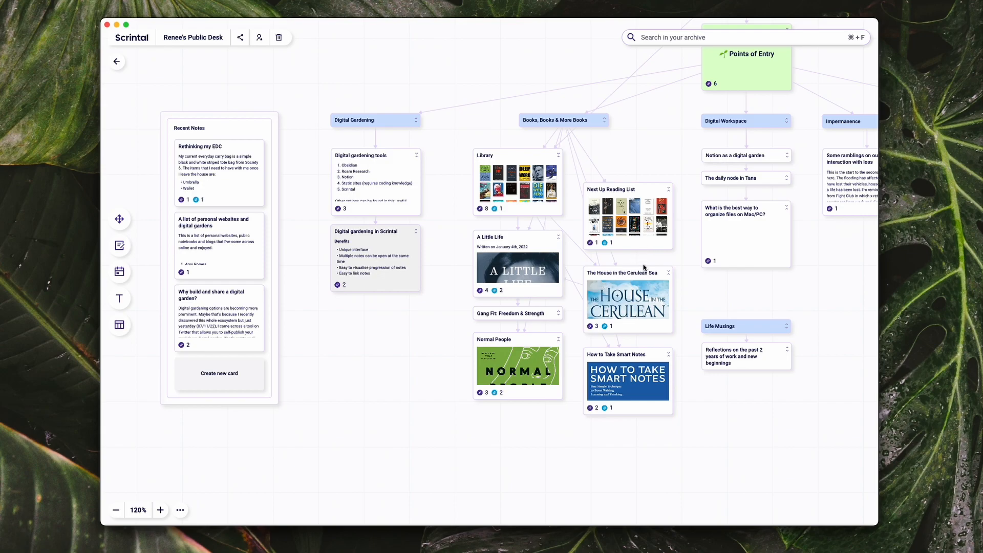
scroll(644, 268, "right", 5)
scroll(644, 267, "down", 1)
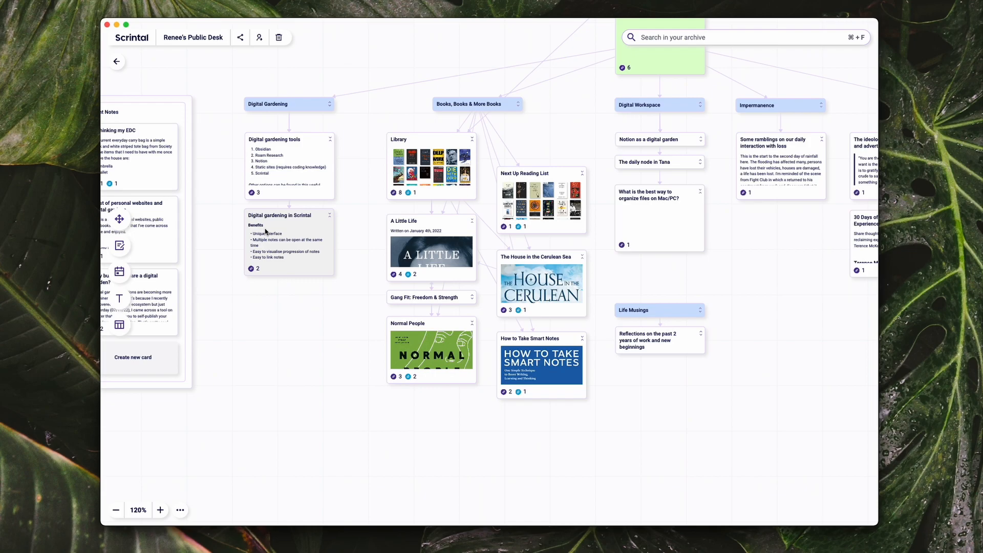
scroll(347, 251, "right", 2)
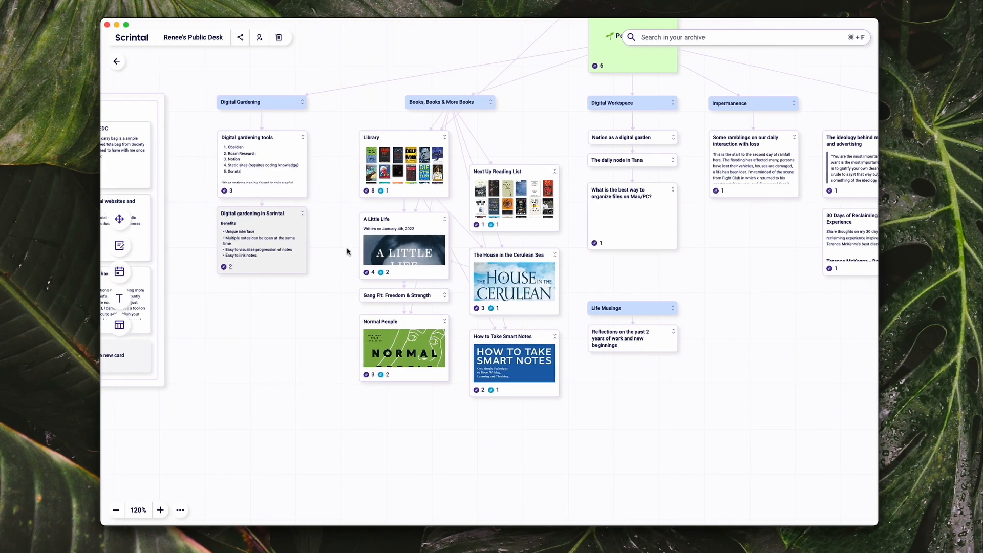
scroll(348, 252, "right", 3)
scroll(347, 251, "down", 1)
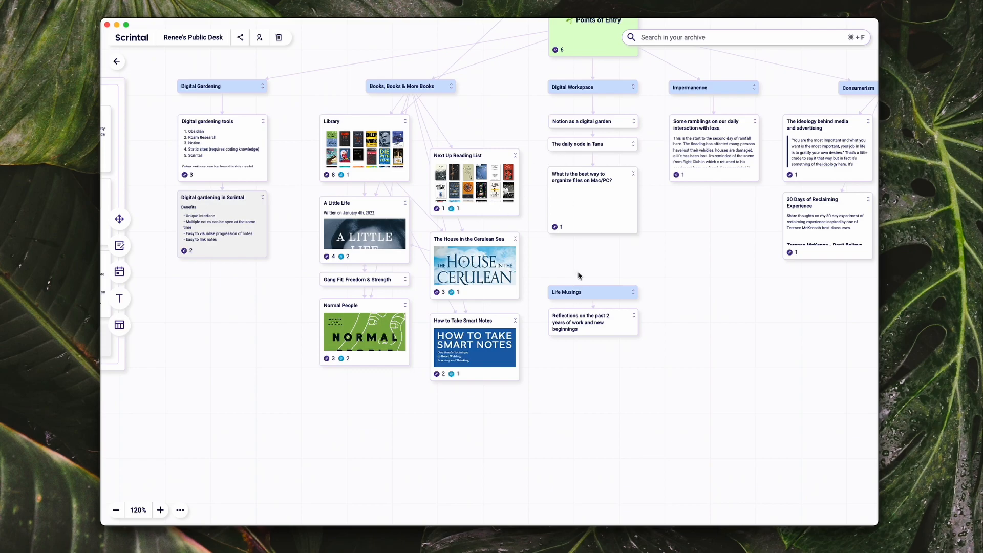
scroll(578, 274, "right", 2)
scroll(579, 274, "right", 1)
scroll(578, 274, "up", 1)
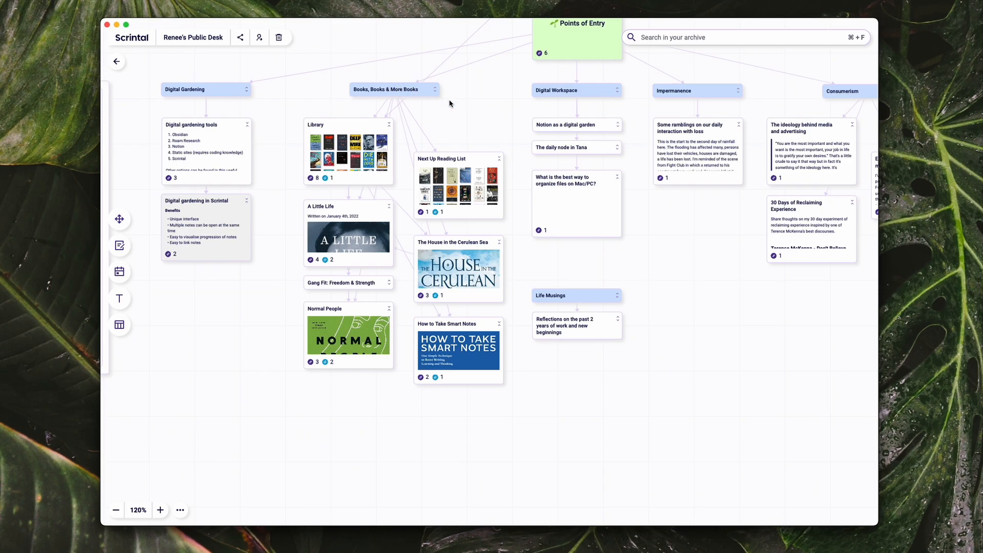
scroll(450, 103, "down", 5)
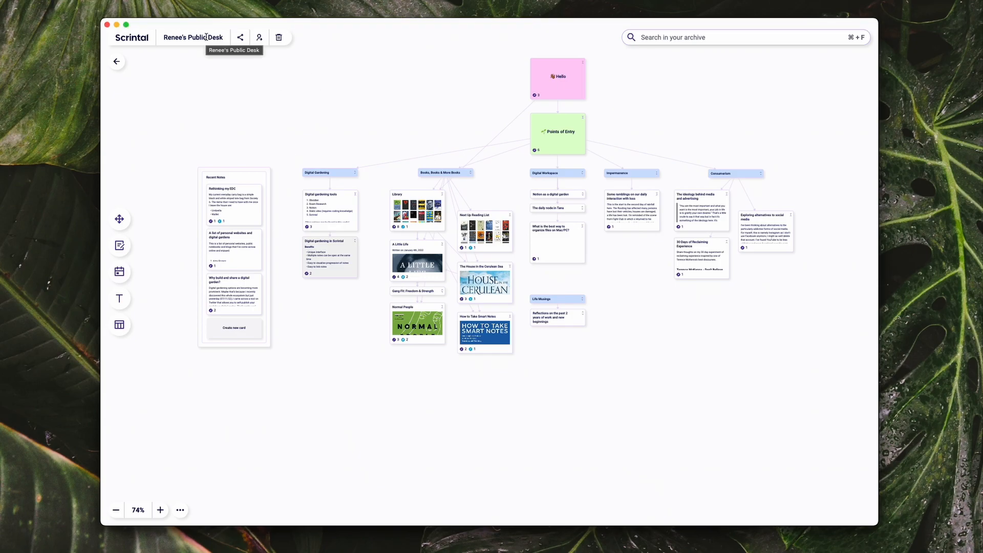
Leave the public desk for the main desk and look over its card clusters, focusing on the Index and Permanent Notes (Slip box) area
left_click(117, 62)
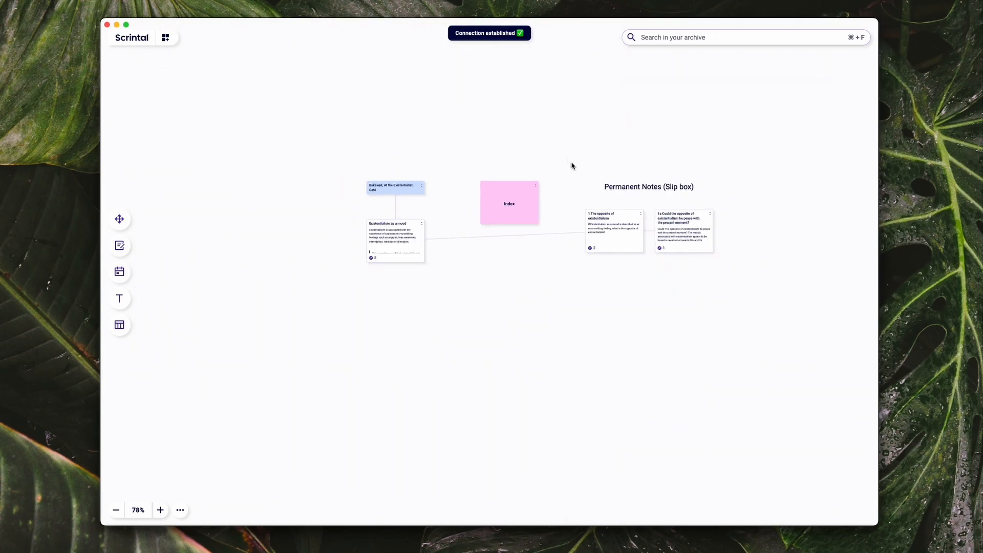
scroll(572, 165, "up", 3)
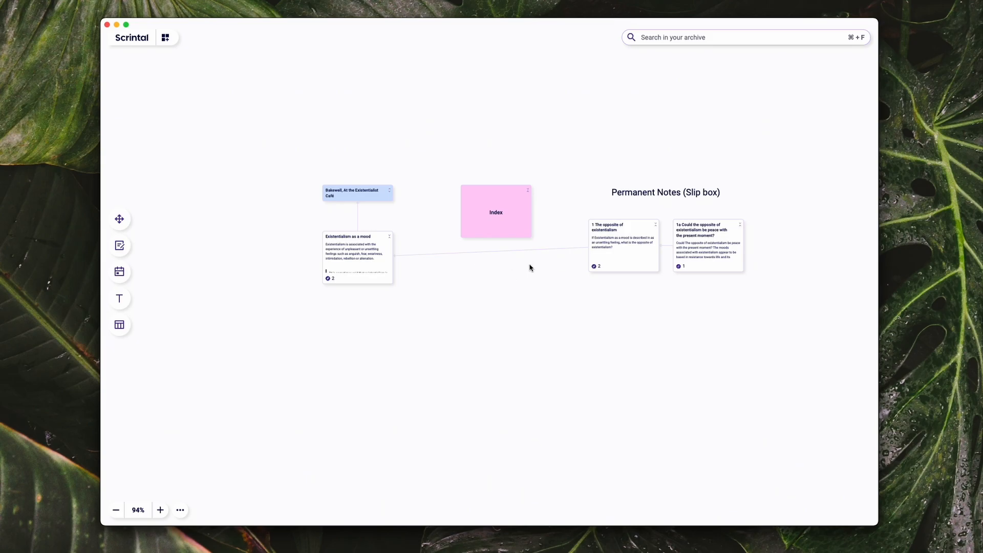
scroll(530, 267, "down", 10)
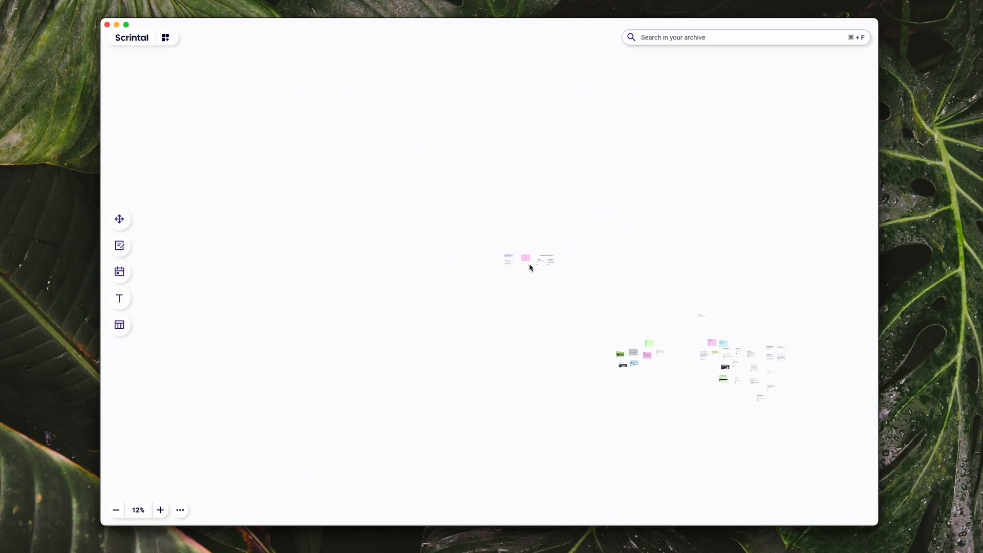
scroll(719, 362, "up", 5)
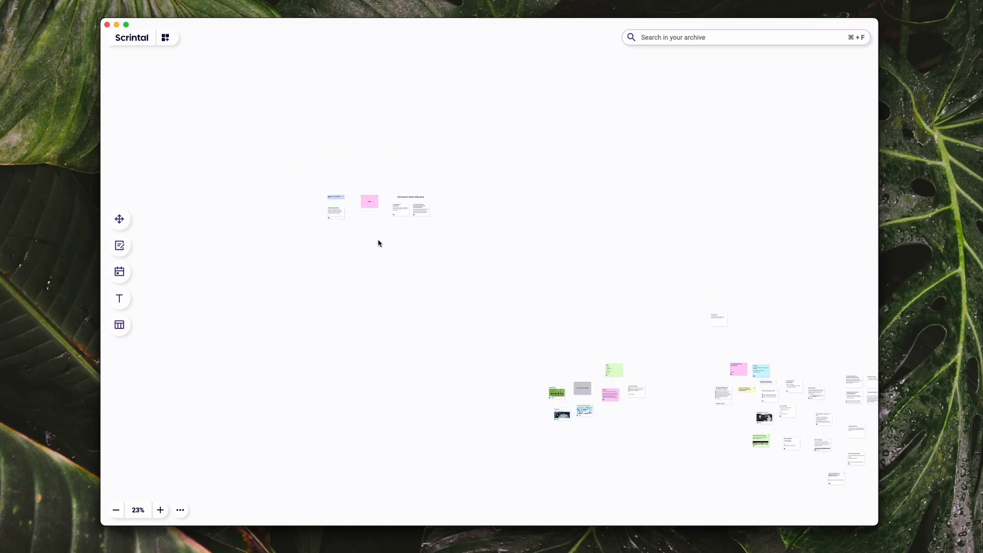
scroll(378, 243, "up", 10)
scroll(378, 242, "down", 4)
scroll(378, 242, "right", 2)
scroll(378, 242, "down", 1)
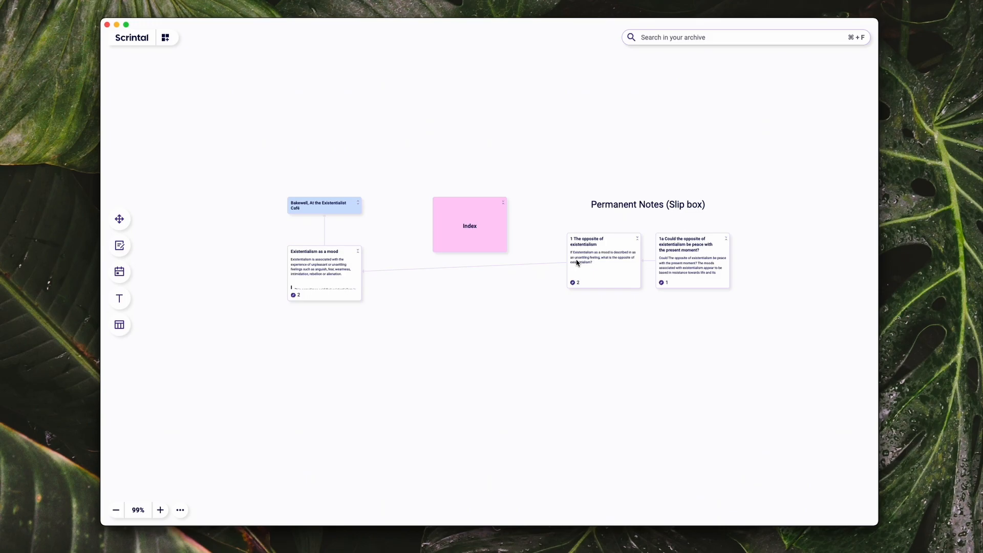
Select the two cards under Permanent Notes (Slip box) together to highlight their connections, and clear the selection
left_click_drag(547, 215, 773, 340)
left_click(712, 340)
left_click_drag(547, 318, 776, 237)
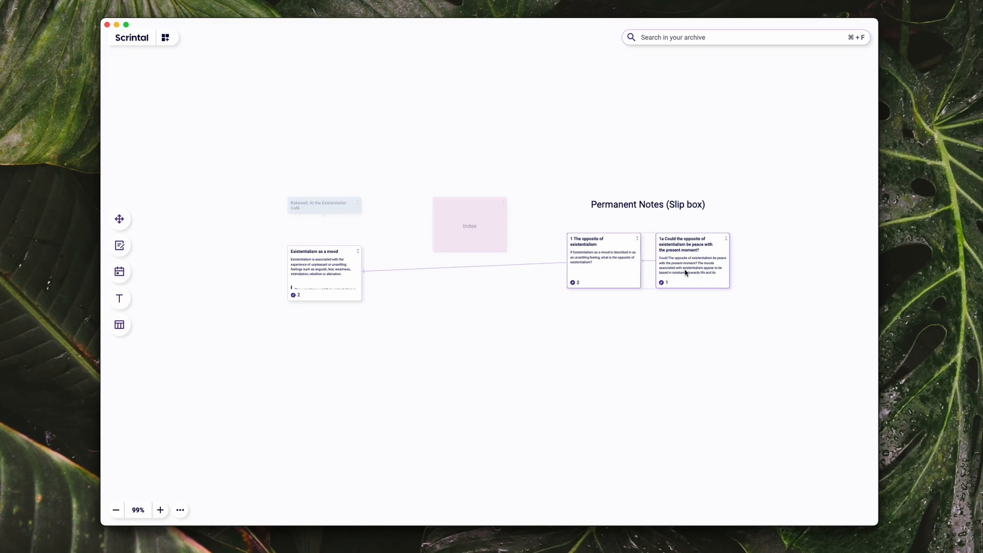
left_click(646, 316)
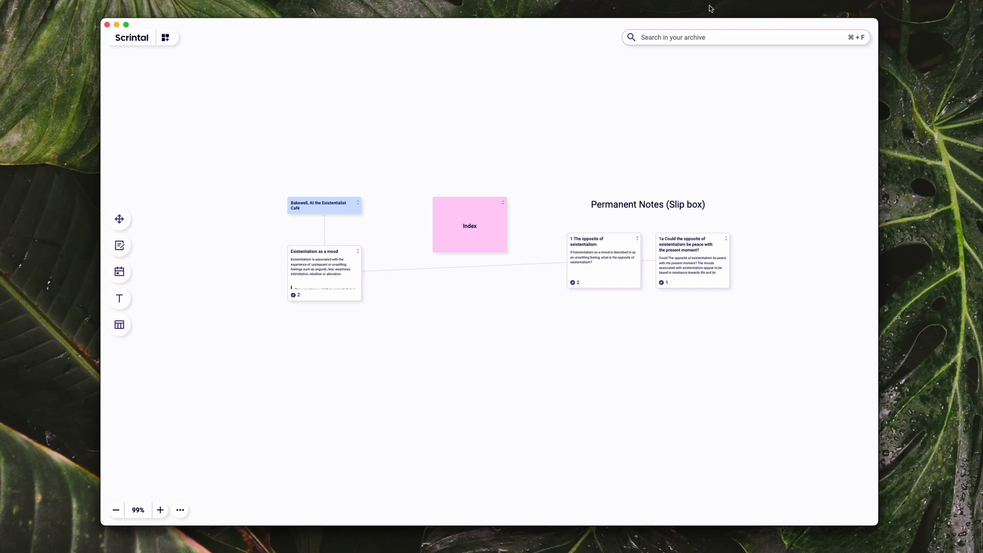
Open the archive and list its saved boards
left_click(740, 39)
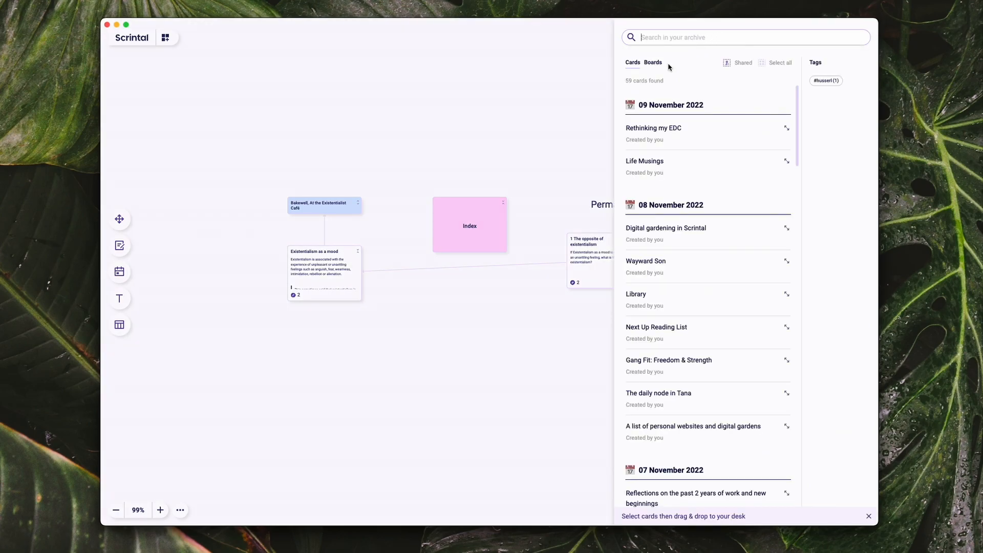
left_click(653, 62)
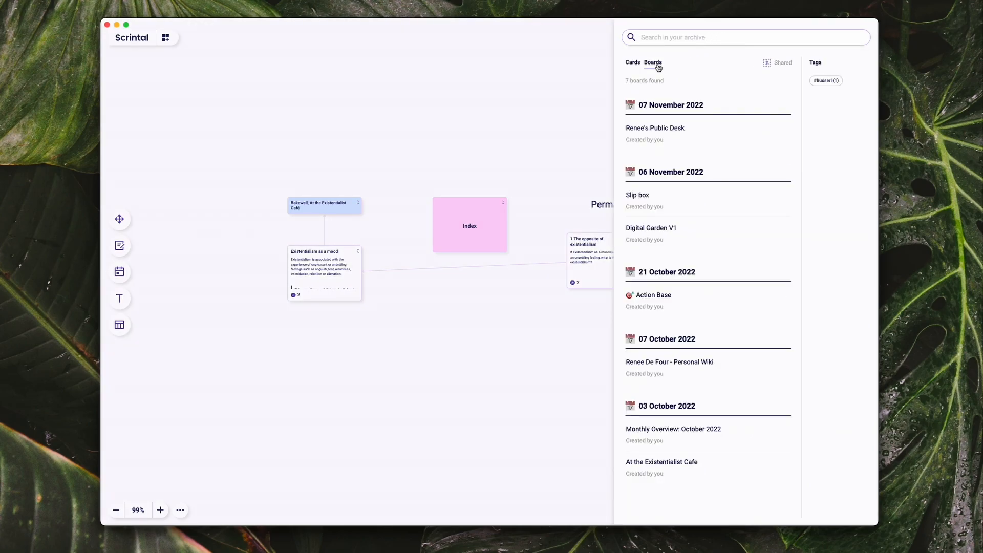
Open the public desk board from the archive and focus on the empty area beside the Life Musings branch
left_click(655, 132)
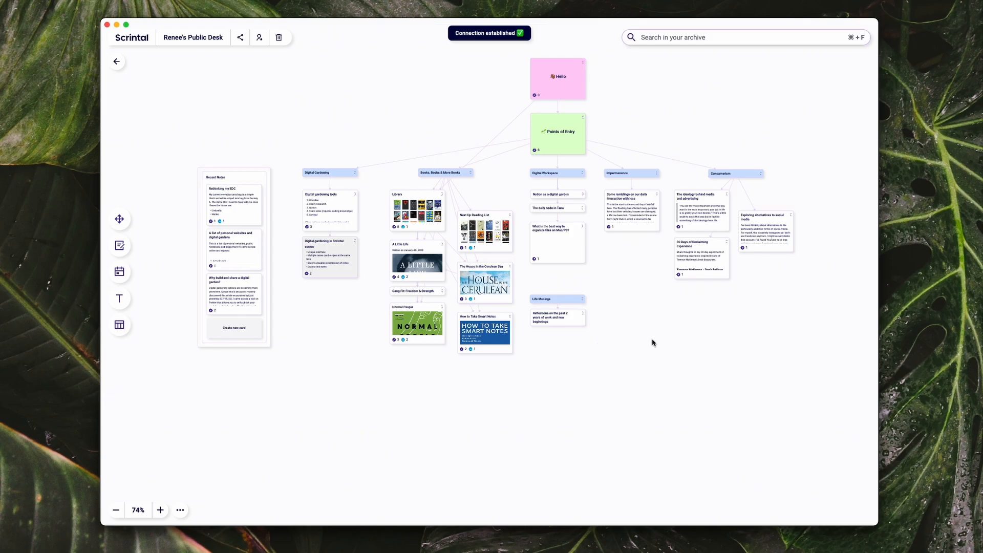
scroll(652, 343, "up", 6)
scroll(652, 342, "down", 3)
scroll(647, 276, "up", 1)
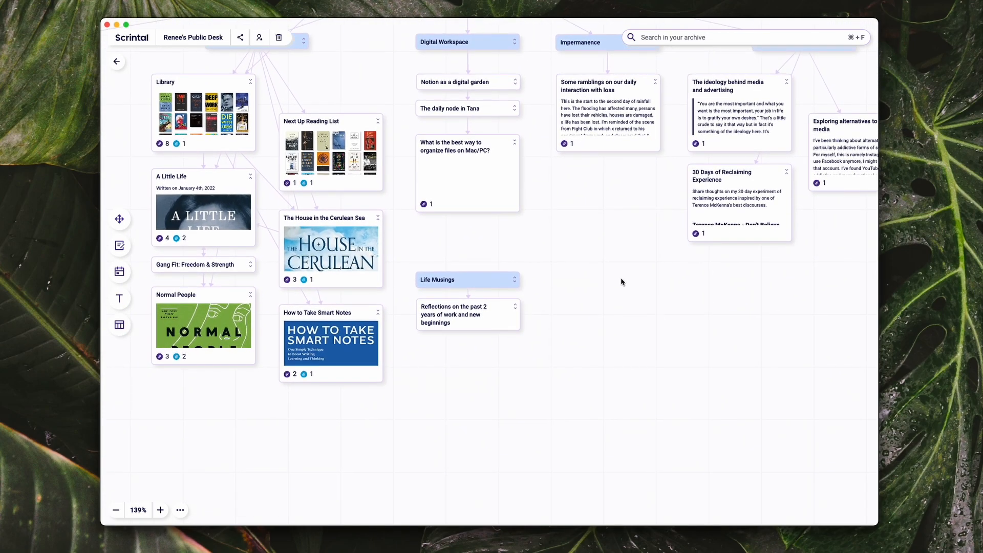
Create a new card in the empty area near Life Musings and title it "Existentialism"
double_click(654, 295)
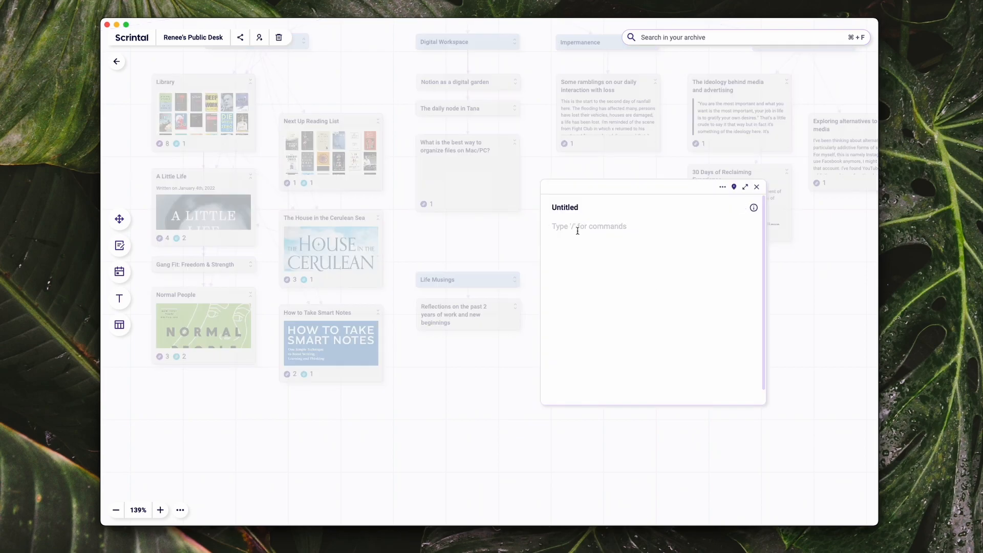
type("E")
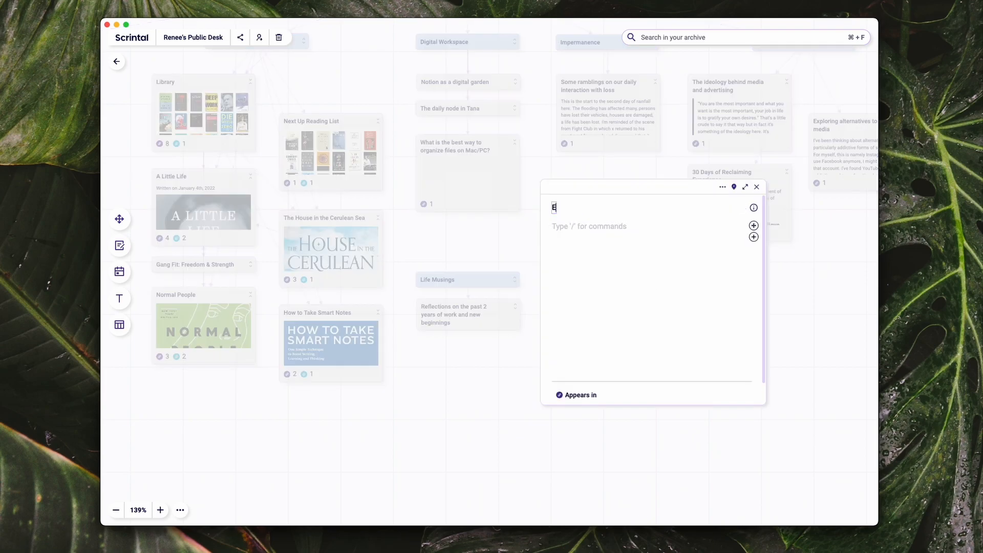
type("xistentialism")
key("Return")
type("+1")
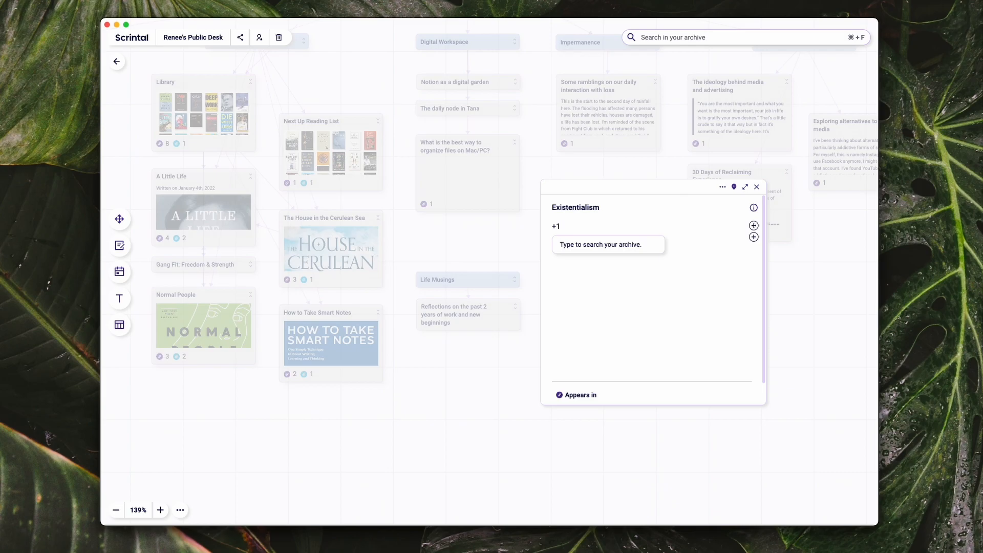
key("BackSpace")
key("BackSpace")
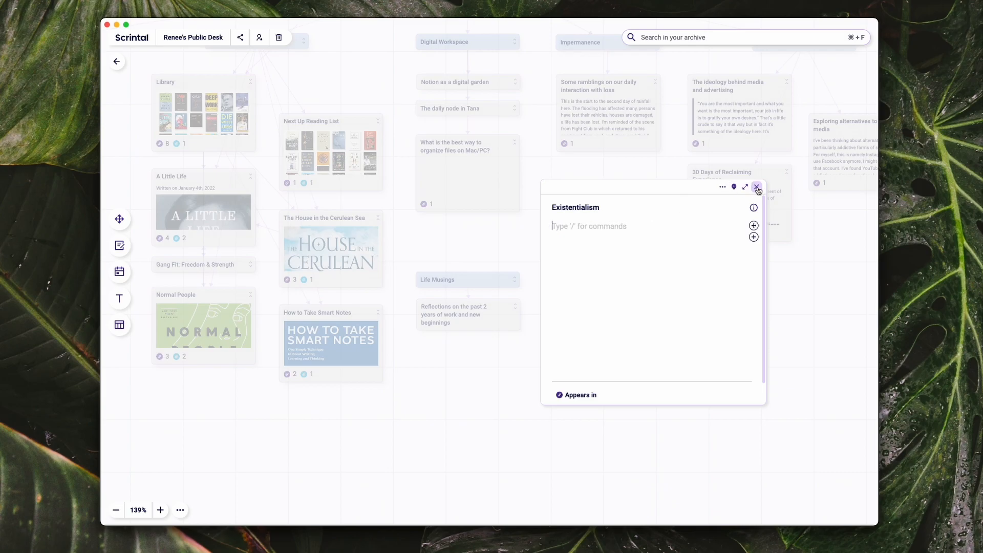
Close the Existentialism card, fold it to its title and place it beside Life Musings, under the Impermanence branch
left_click(757, 187)
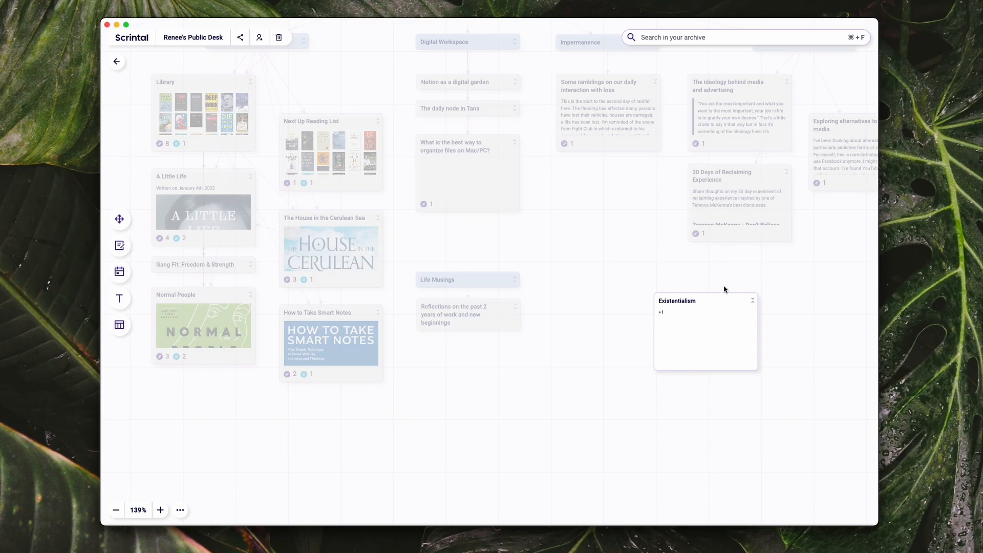
left_click(753, 300)
left_click_drag(726, 301, 641, 281)
Colour the Existentialism card blue to match the other topic headings
right_click(641, 281)
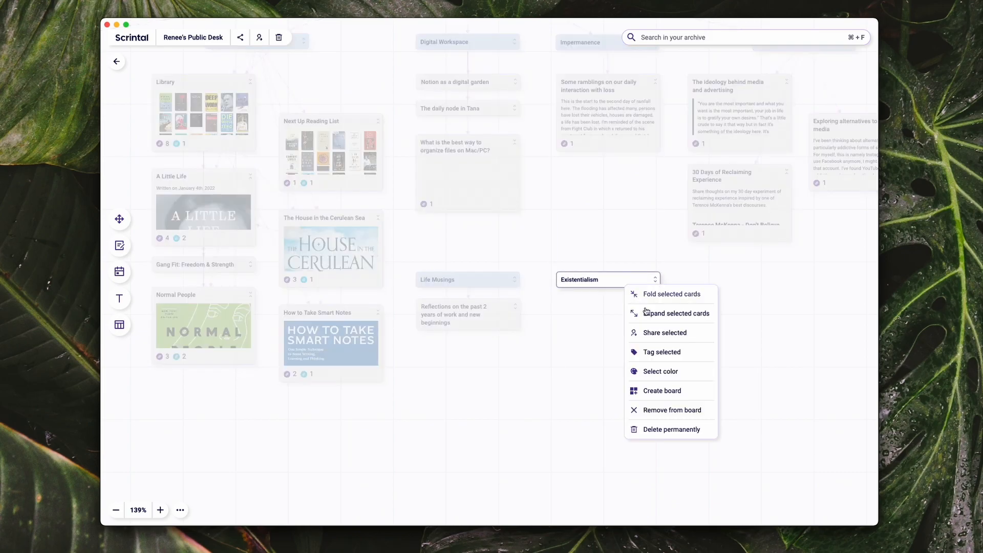
left_click(656, 372)
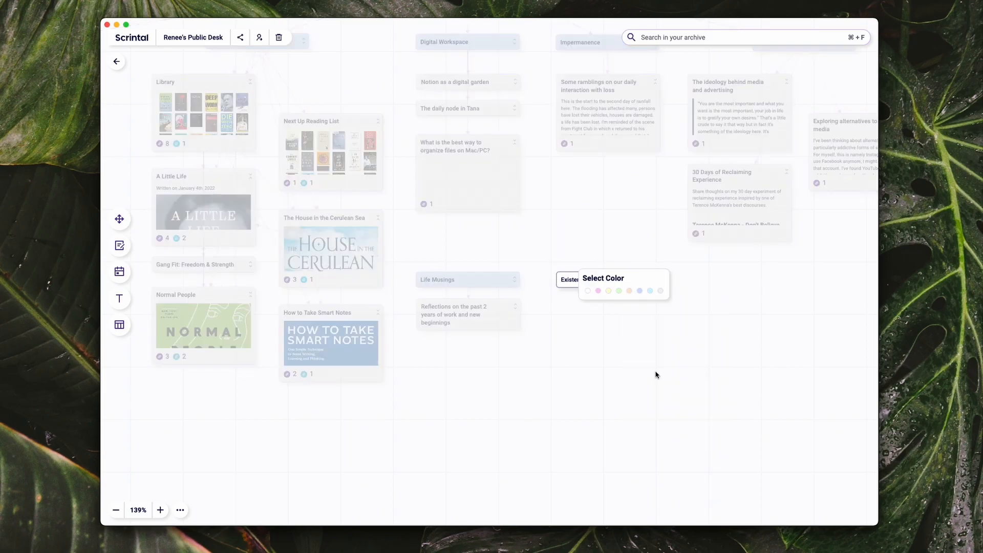
left_click(640, 291)
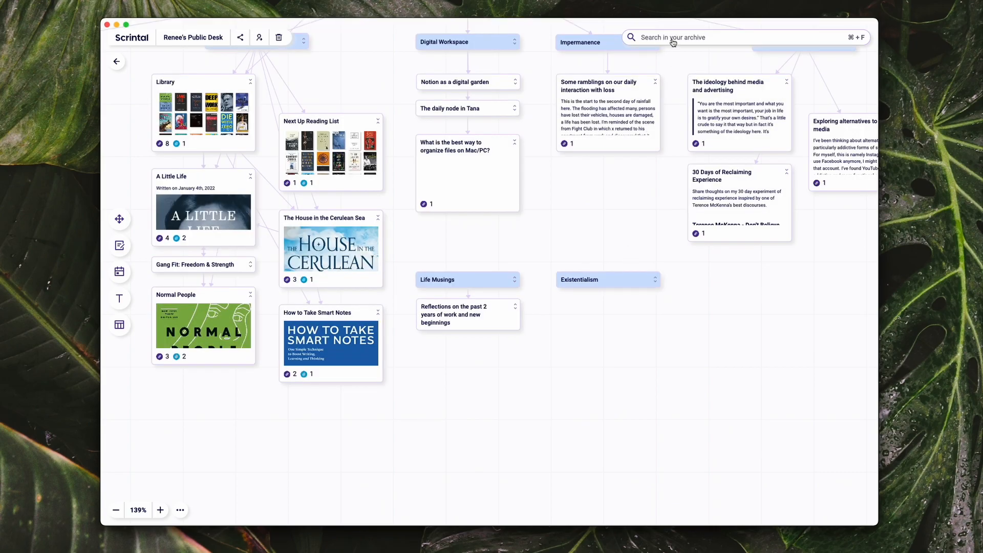
Search the archive for "1" and add the cards "1 The opposite of existentialism" and "1a Could the opposite of existentialism be peace..." below Existentialism
left_click(672, 41)
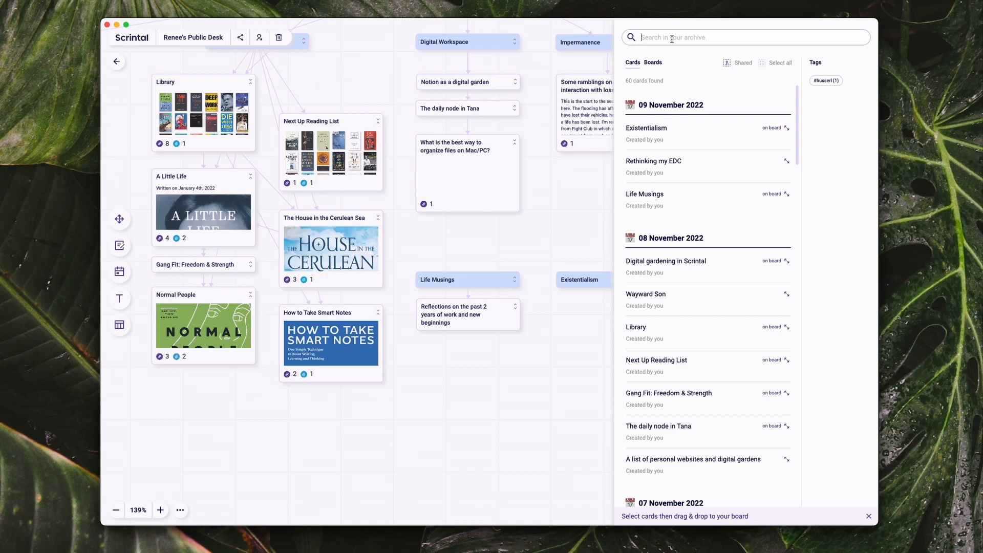
type("1")
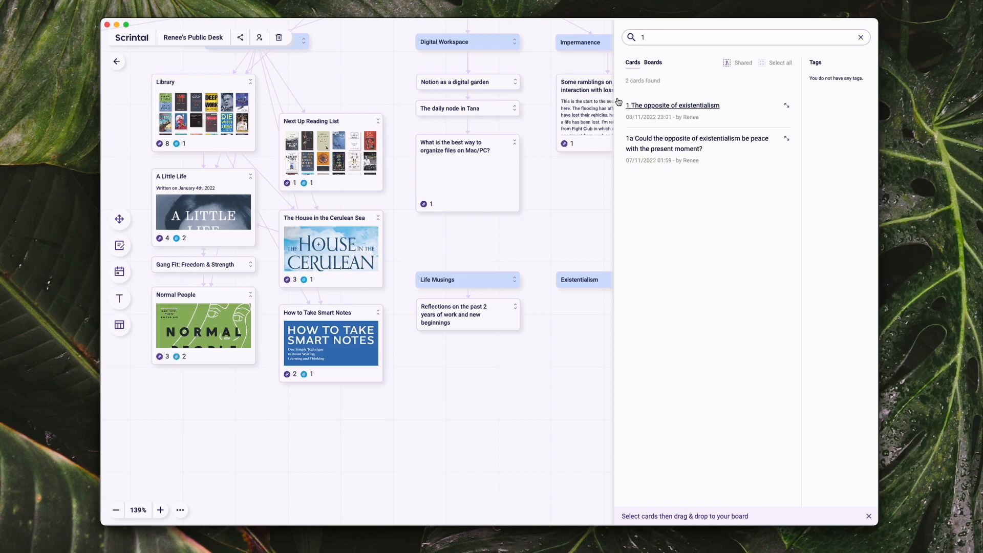
left_click(662, 115)
left_click(667, 140)
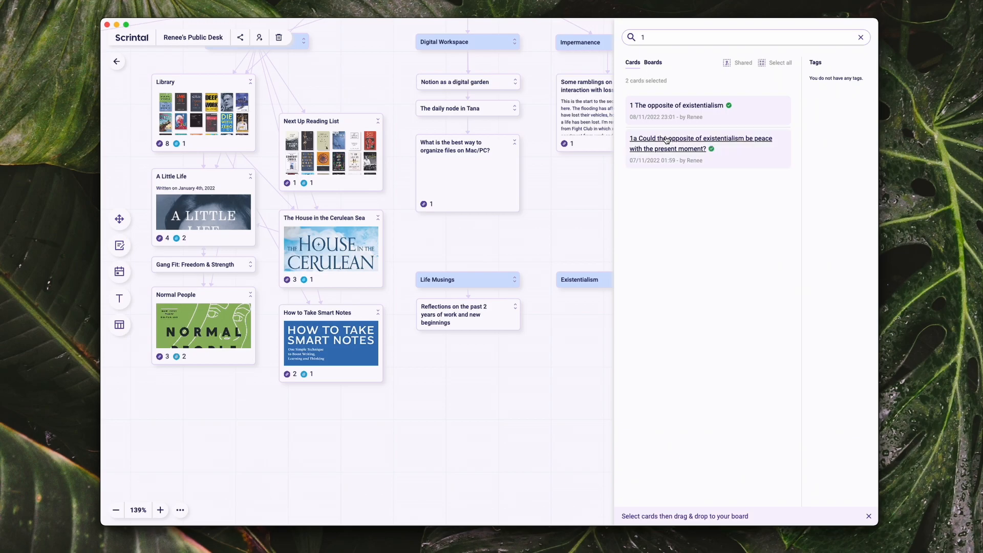
left_click_drag(660, 107, 552, 320)
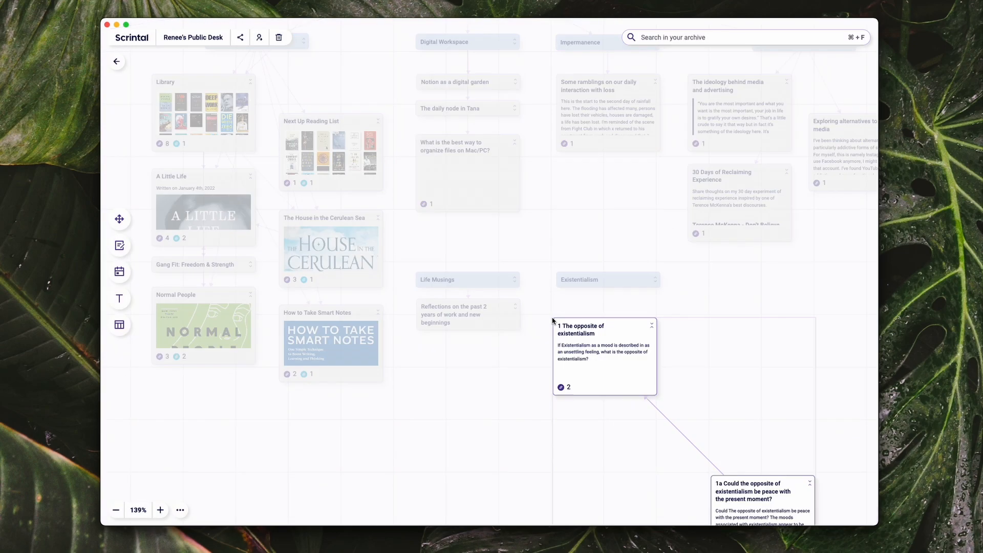
Move the "1a Could the opposite of existentialism be peace..." card directly beneath "1 The opposite of existentialism"
left_click(659, 314)
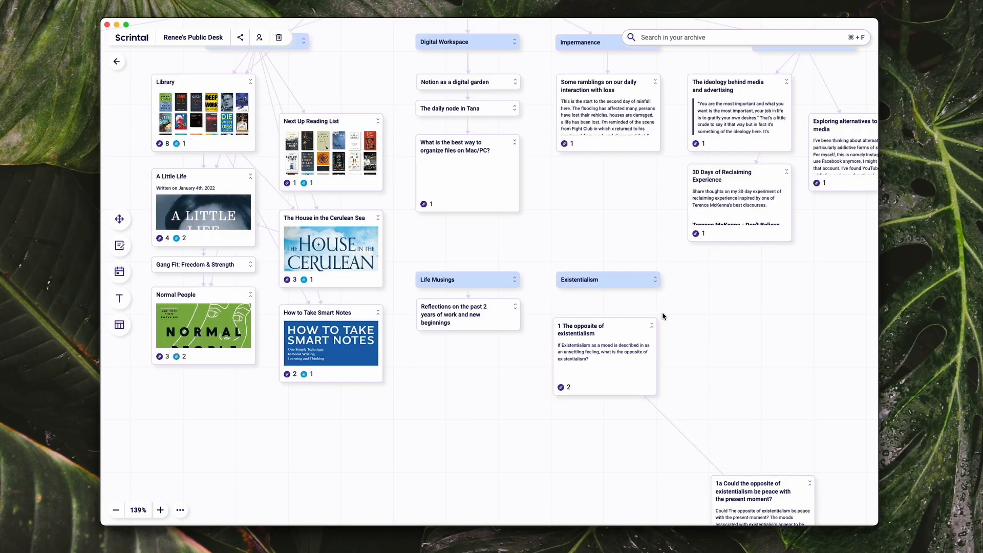
left_click_drag(755, 499, 595, 426)
left_click(665, 386)
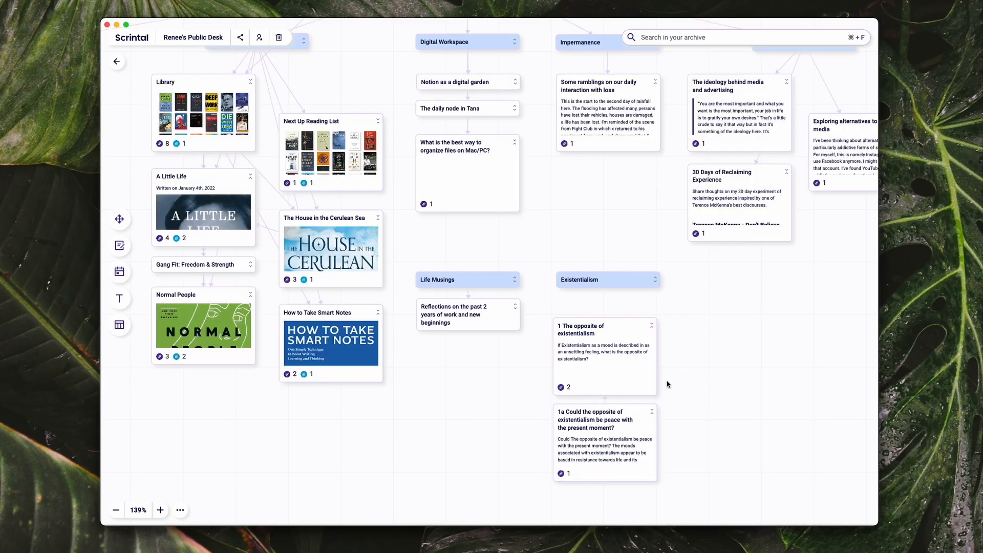
Search the archive for "exist", add the "Existentialism as a mood" card to the board and place it to the right of the two numbered cards
left_click(687, 39)
type("exis")
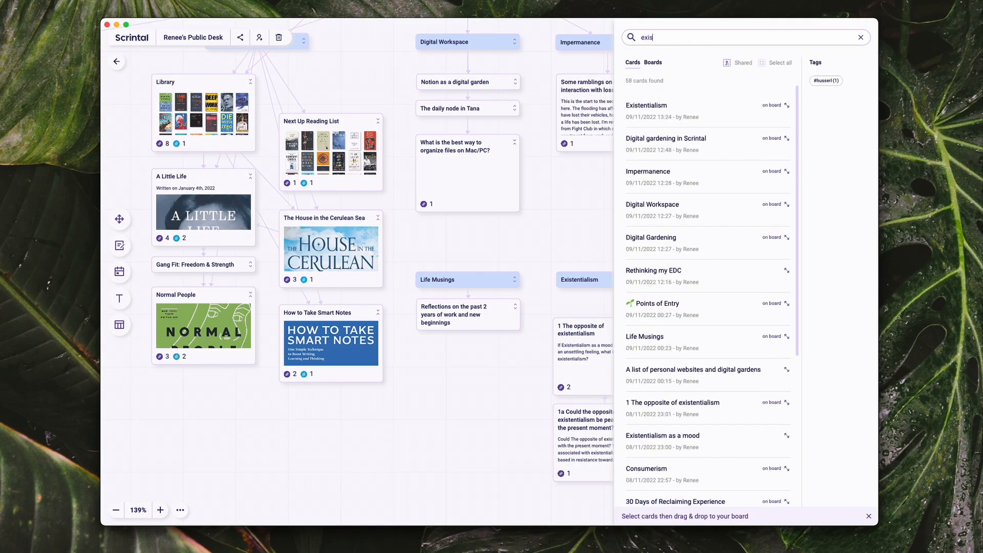
type("t")
left_click(692, 171)
left_click_drag(693, 171, 493, 399)
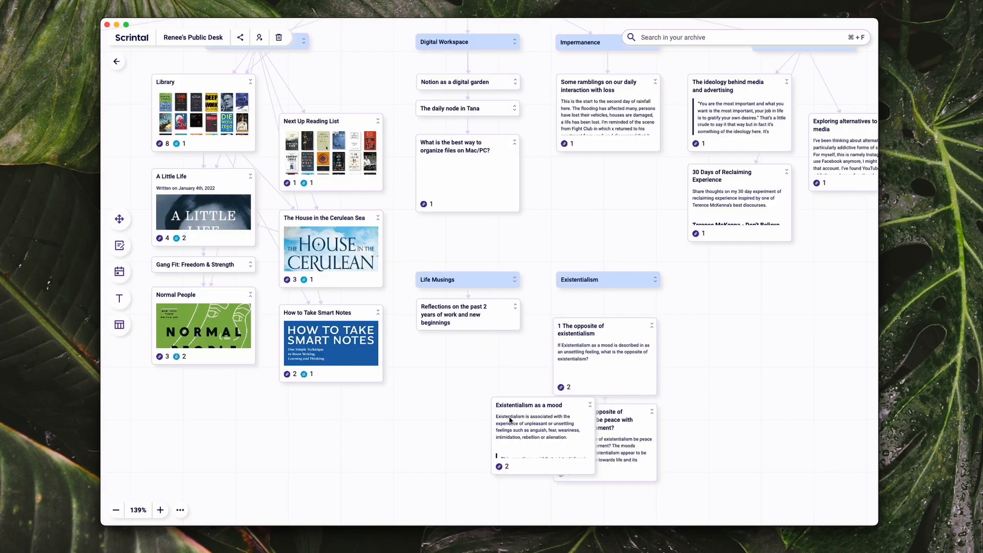
left_click_drag(511, 408, 685, 376)
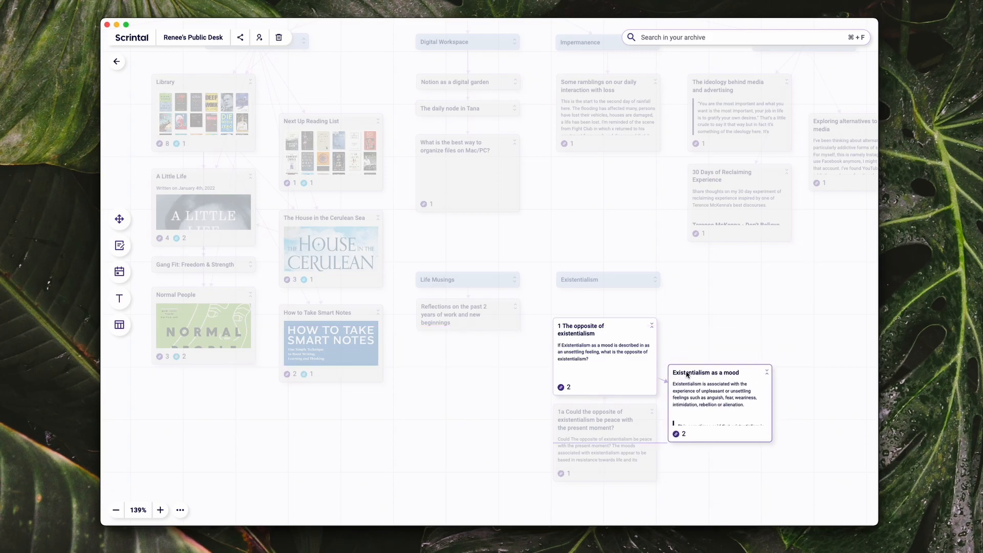
left_click(631, 303)
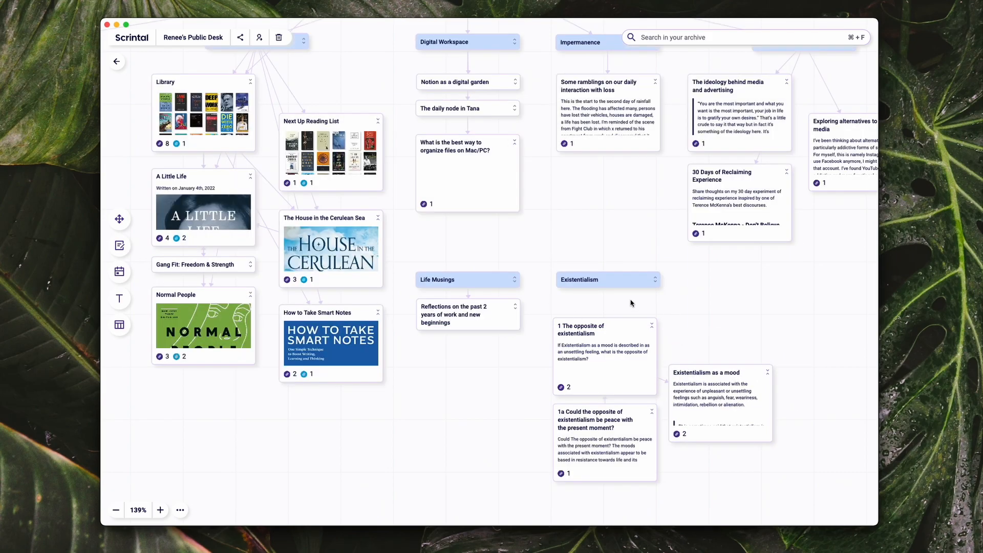
Open the Existentialism card and insert a link to "1a Could the opposite of existentialism be peace with the present moment?" in its body
double_click(592, 283)
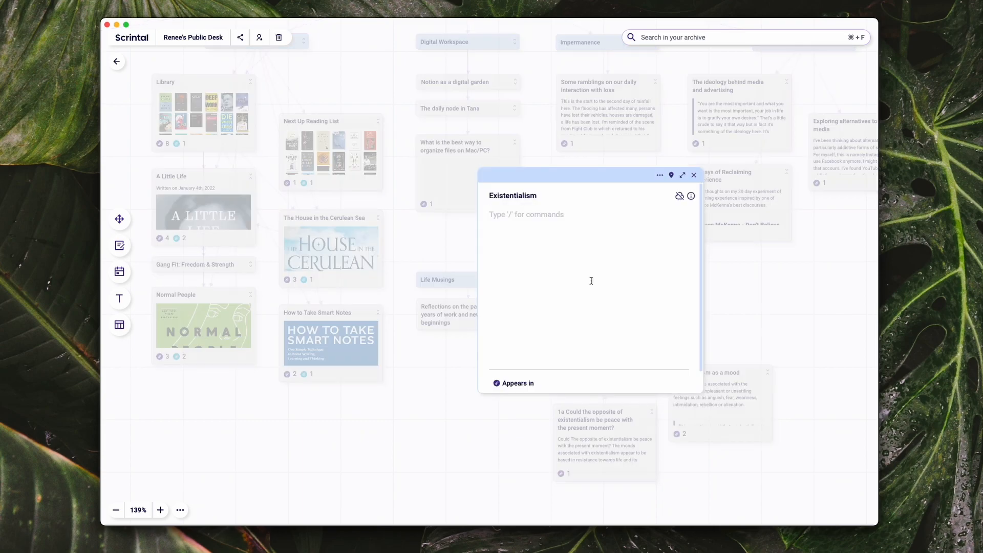
type("+")
key("BackSpace")
key("BackSpace")
type("+")
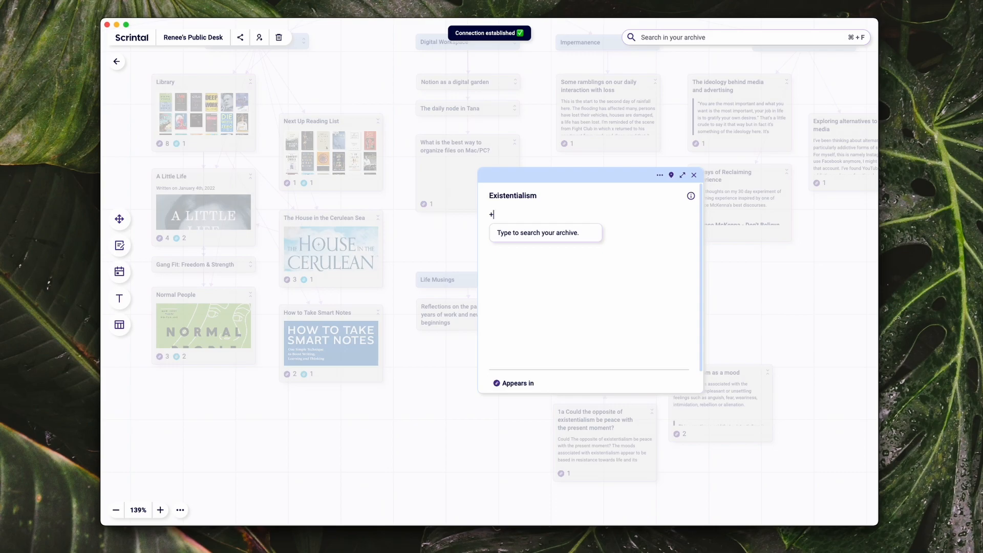
type("1a")
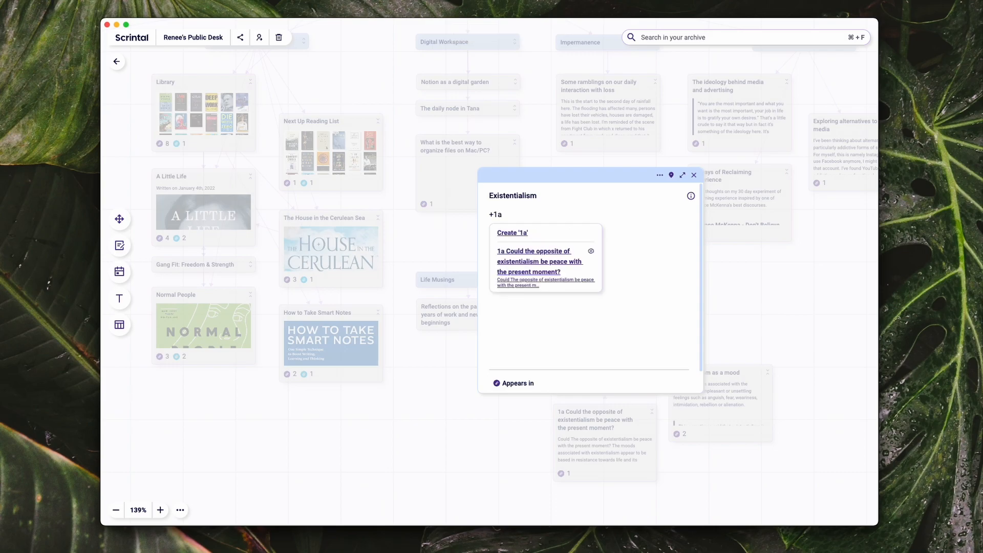
left_click(553, 261)
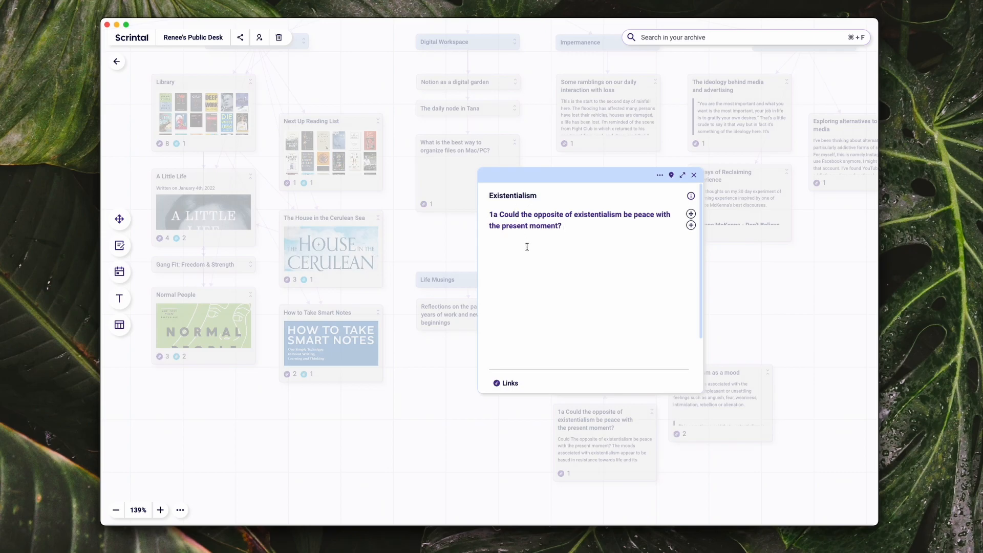
Add a link to "1 The opposite of existentialism" on the next line and shift the open card away from its branch
type("+")
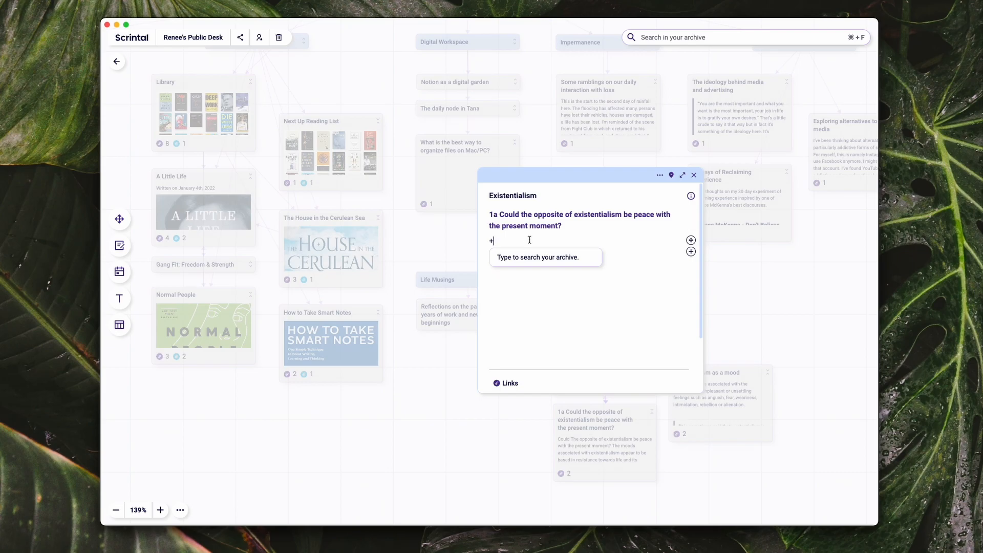
left_click_drag(557, 178, 386, 200)
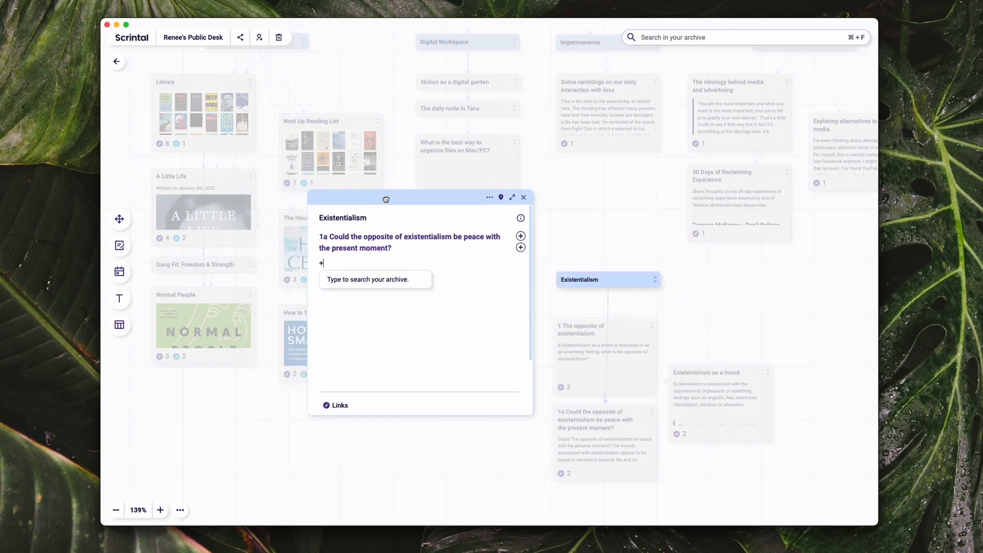
type("1 the")
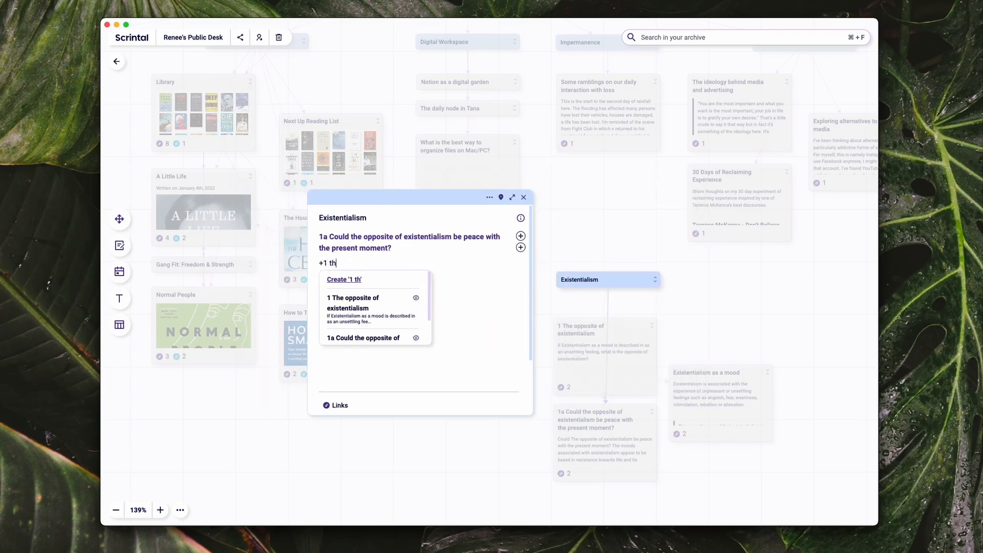
left_click(362, 298)
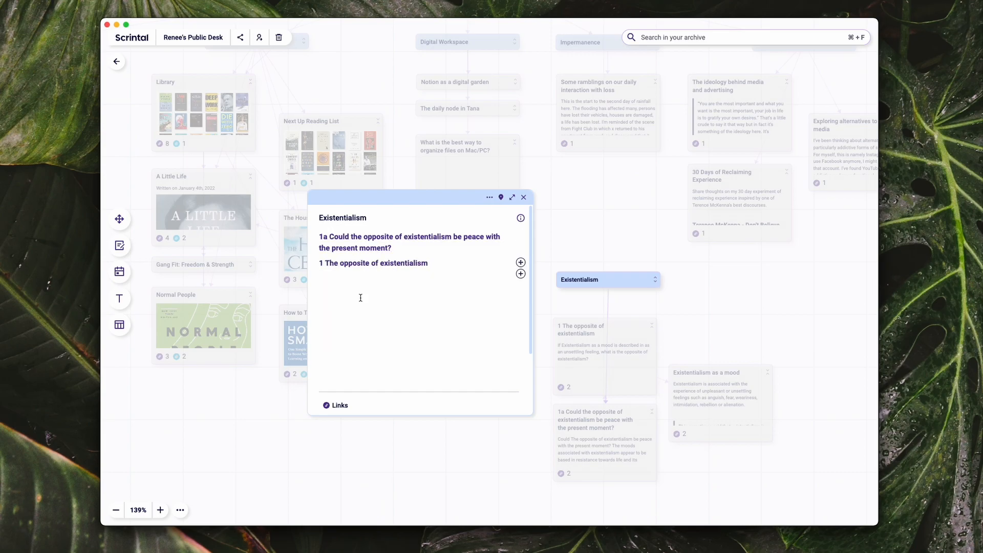
Add a third link in the Existentialism card to "Existentialism as a mood"
type("+e")
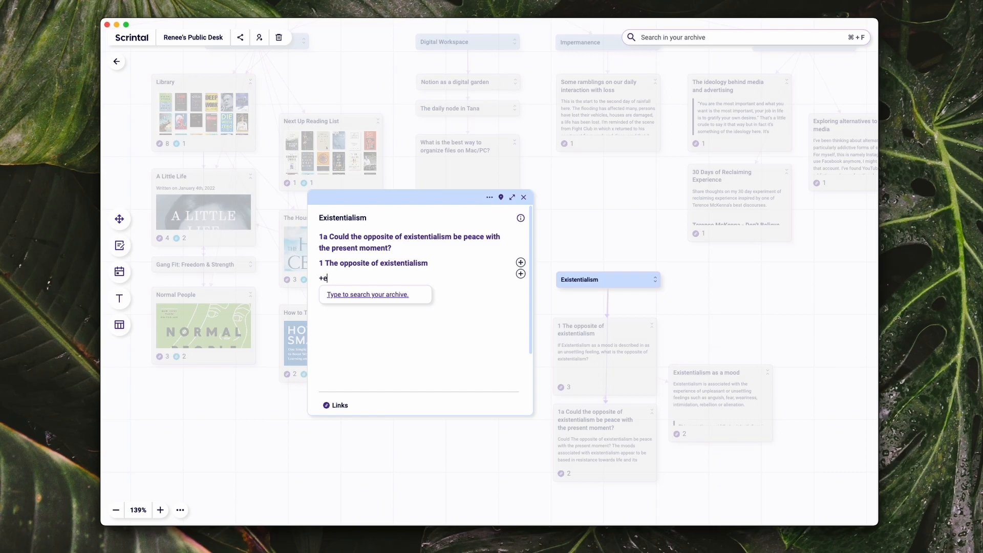
type("xist ")
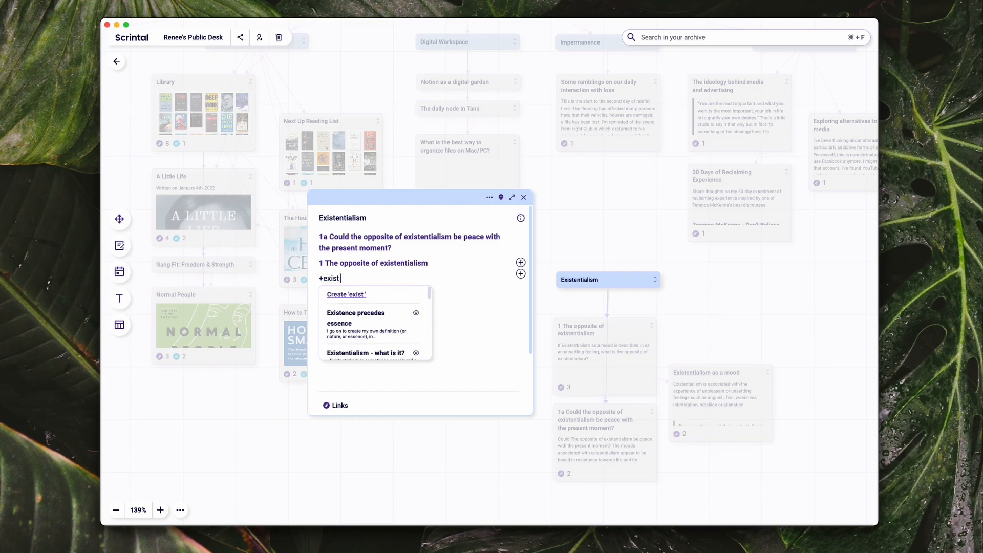
type("moo")
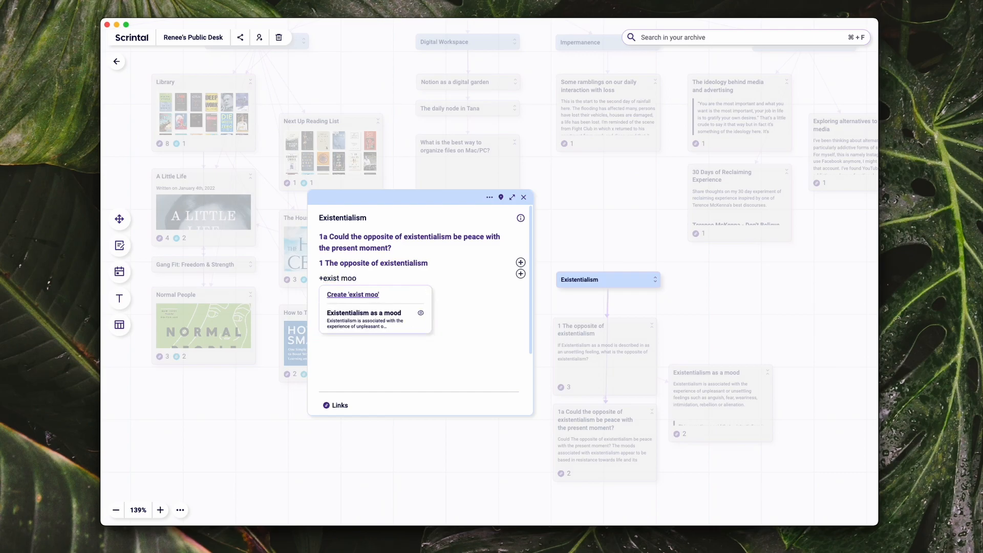
left_click(365, 314)
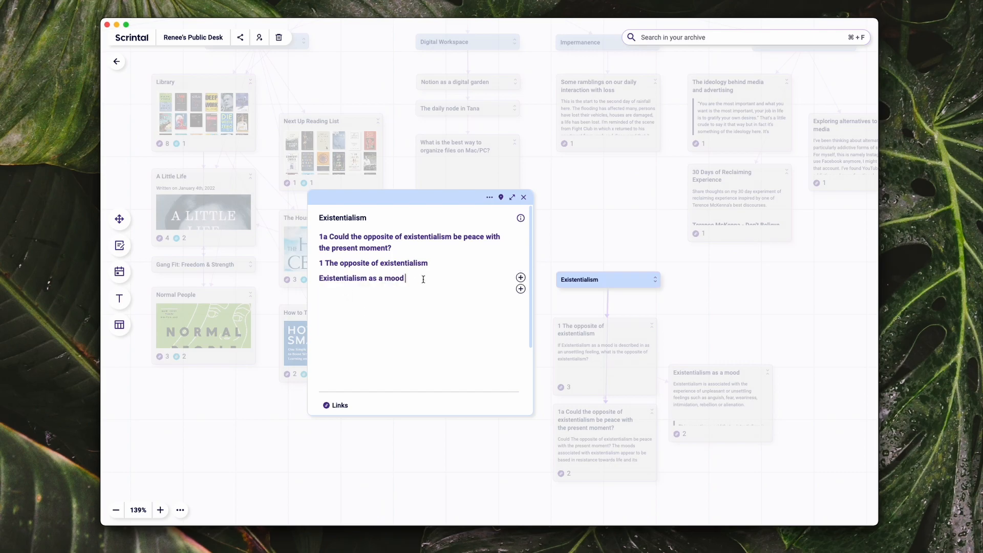
Reorder the card's links to "Existentialism as a mood", "1 The opposite of existentialism", and the 1a link last
left_click_drag(521, 278, 518, 233)
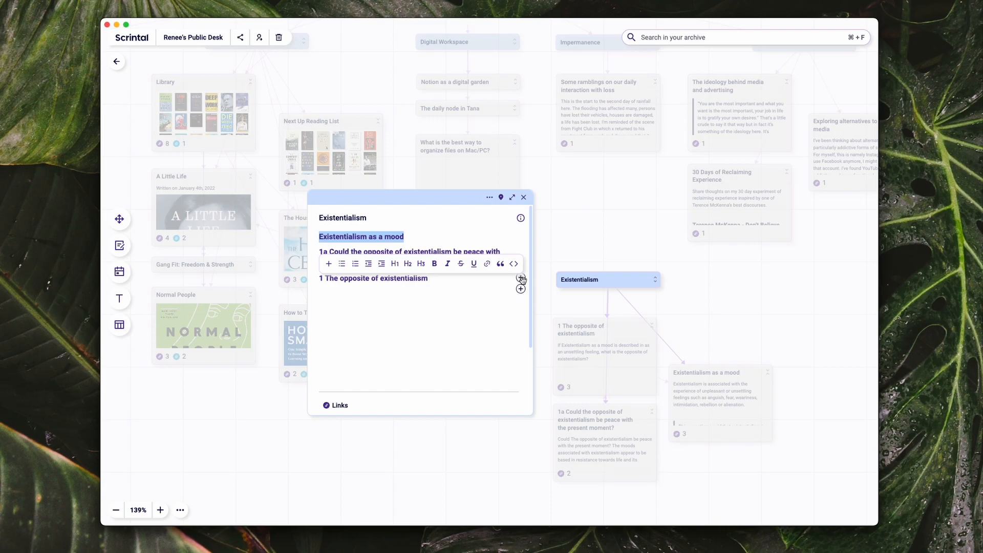
left_click(485, 285)
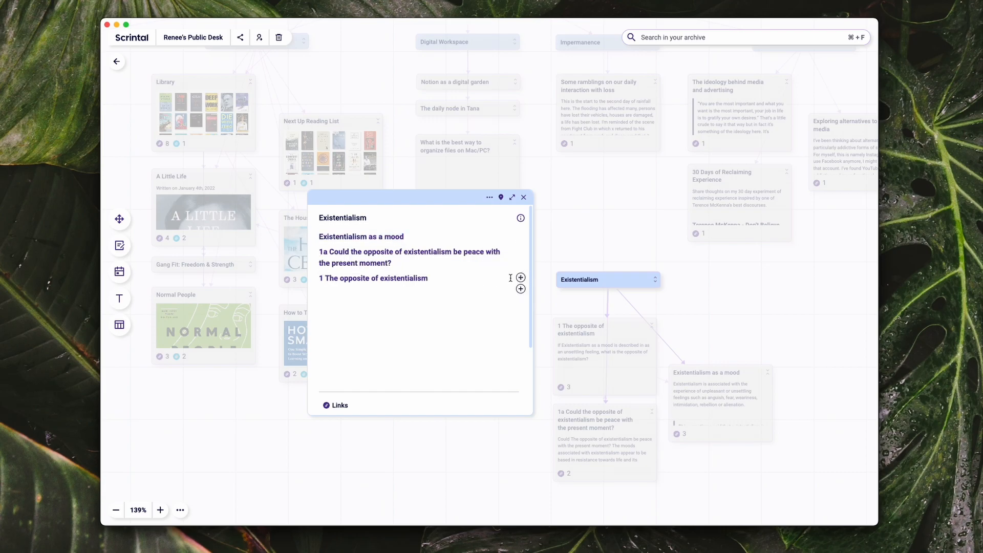
left_click_drag(519, 278, 515, 245)
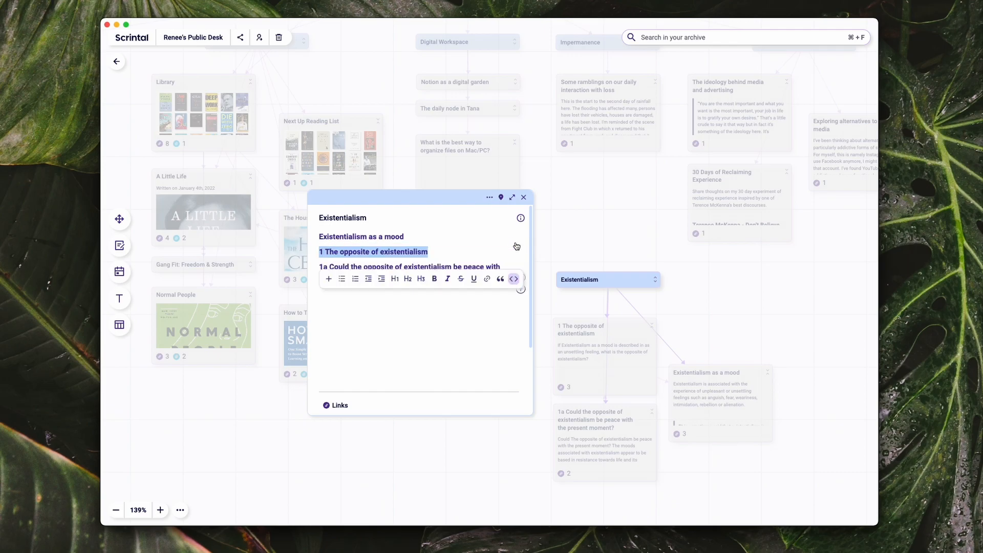
Deselect the link text, close the Existentialism card and return to the main desk
left_click(460, 254)
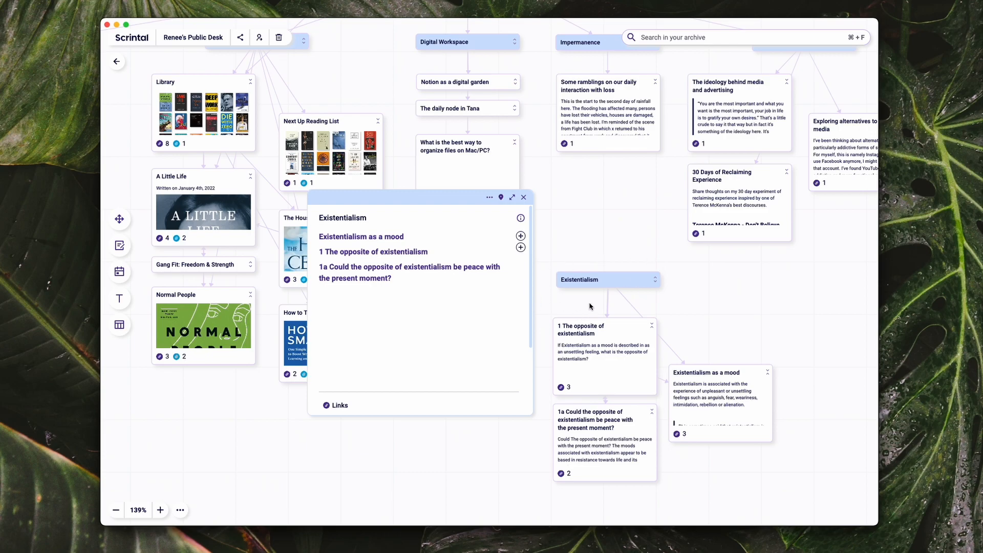
left_click(524, 197)
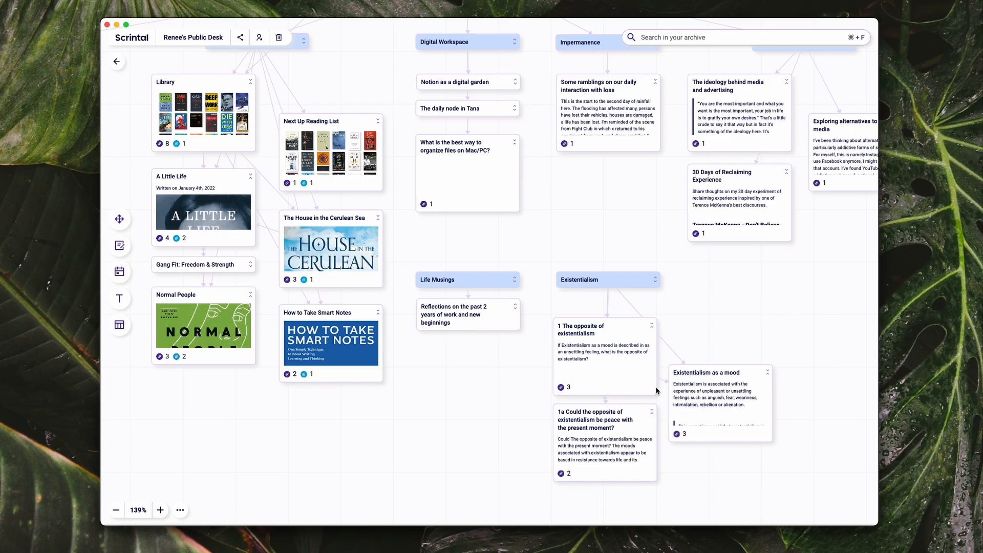
left_click(118, 62)
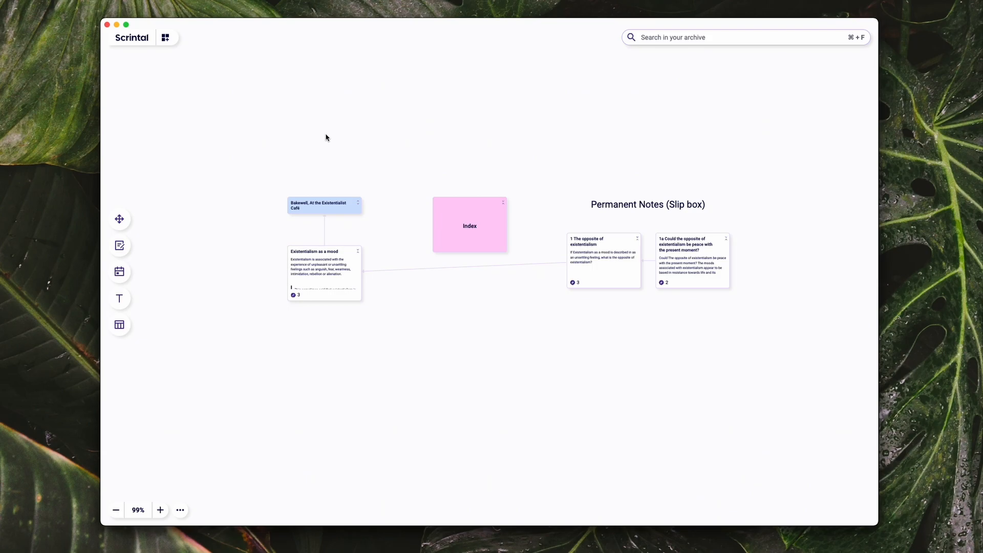
Open the public desk board from the archive's boards and look over its Existentialism branch
left_click(701, 38)
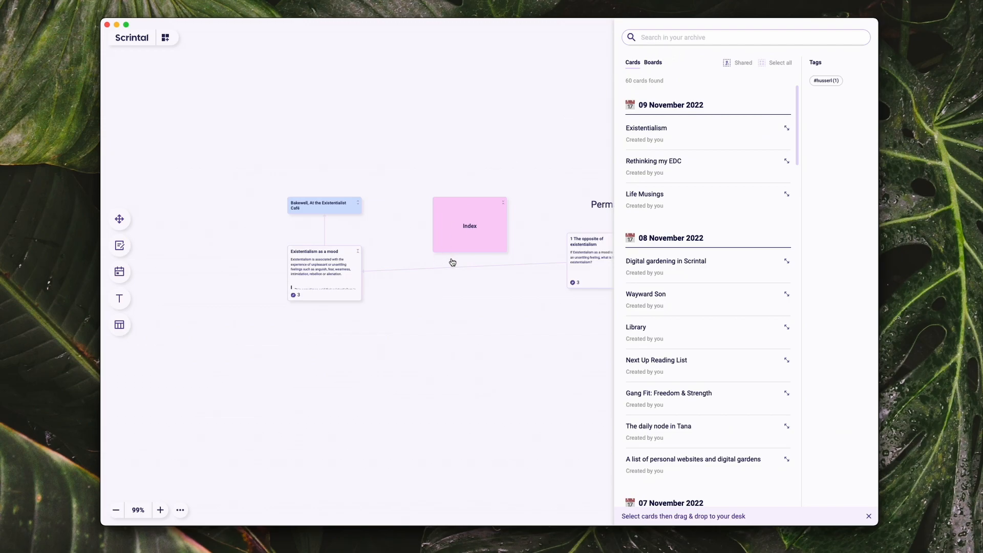
left_click(653, 63)
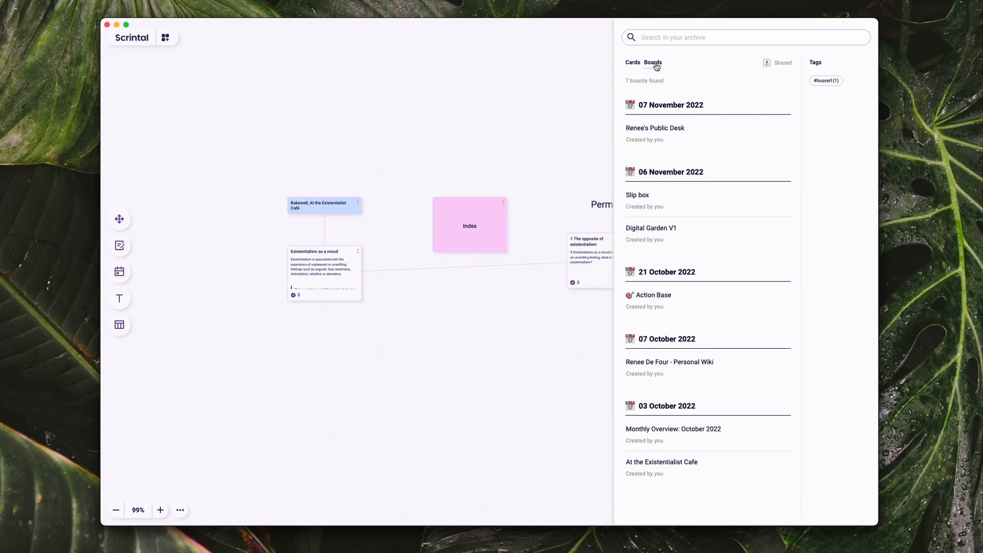
left_click(648, 127)
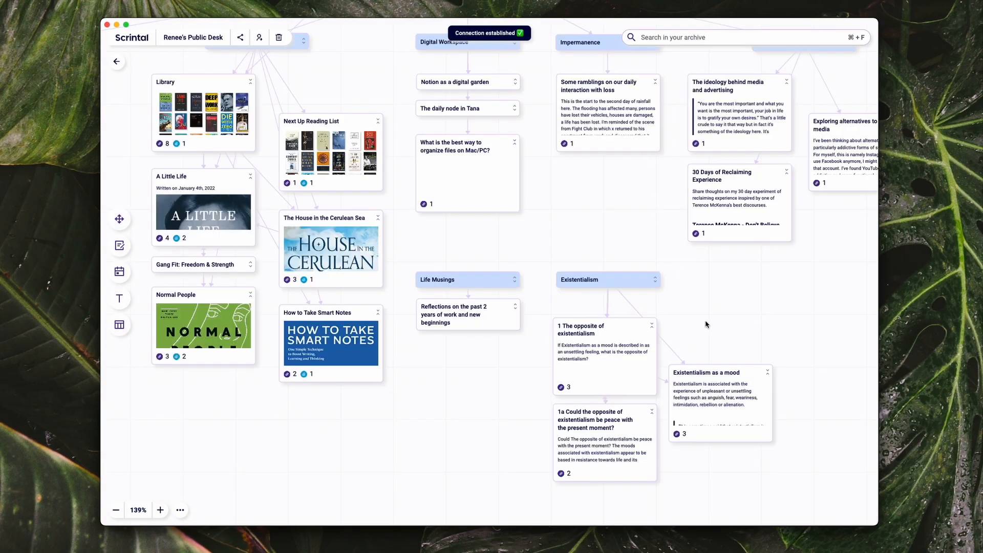
scroll(706, 324, "down", 5)
scroll(705, 324, "up", 6)
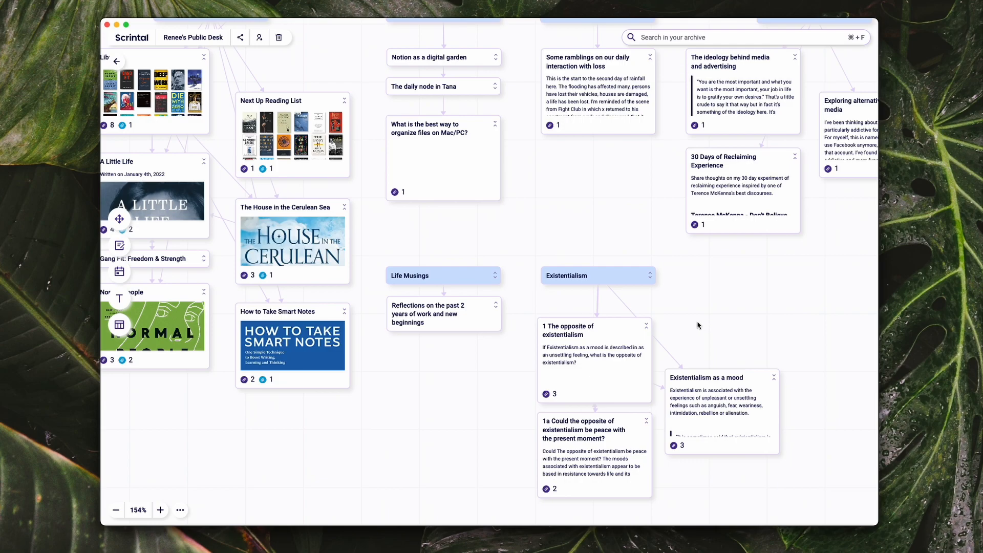
Return to the main desk and add "Sample text" on a new line in the "1 The opposite of existentialism" card
left_click(119, 62)
left_click(597, 275)
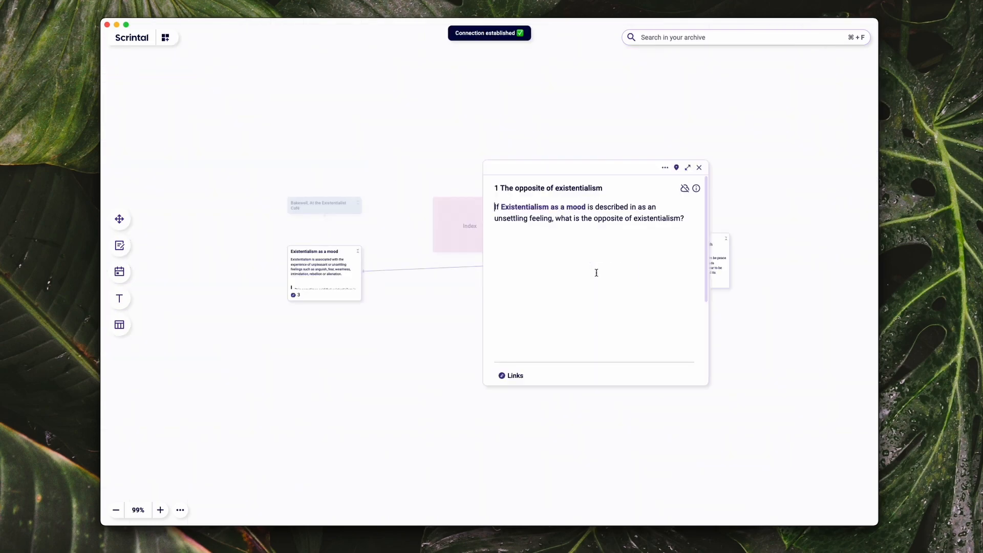
left_click(686, 218)
key("Return")
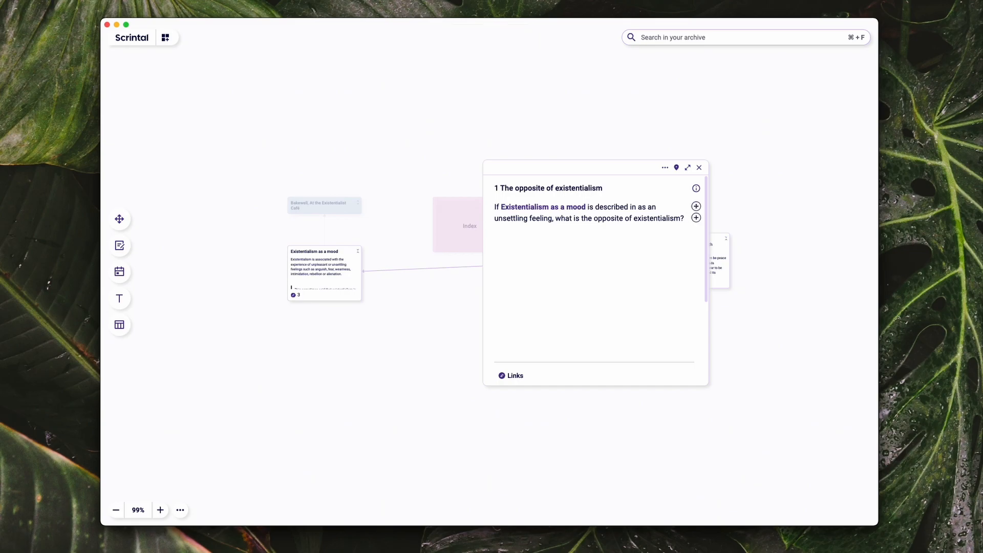
type("Sample text")
left_click(700, 168)
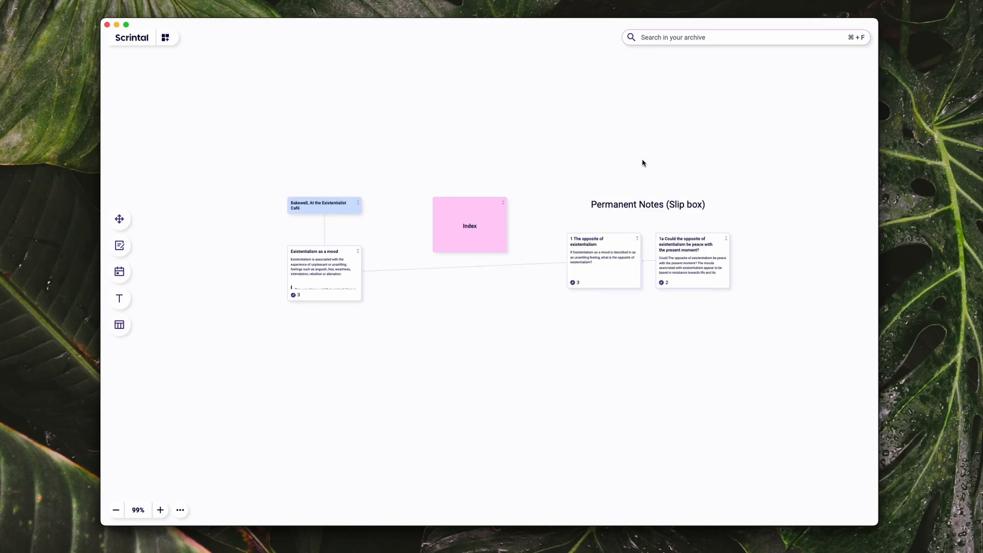
Reopen the public desk board from the archive and open the Existentialism card, placing it beside its branch
left_click(663, 46)
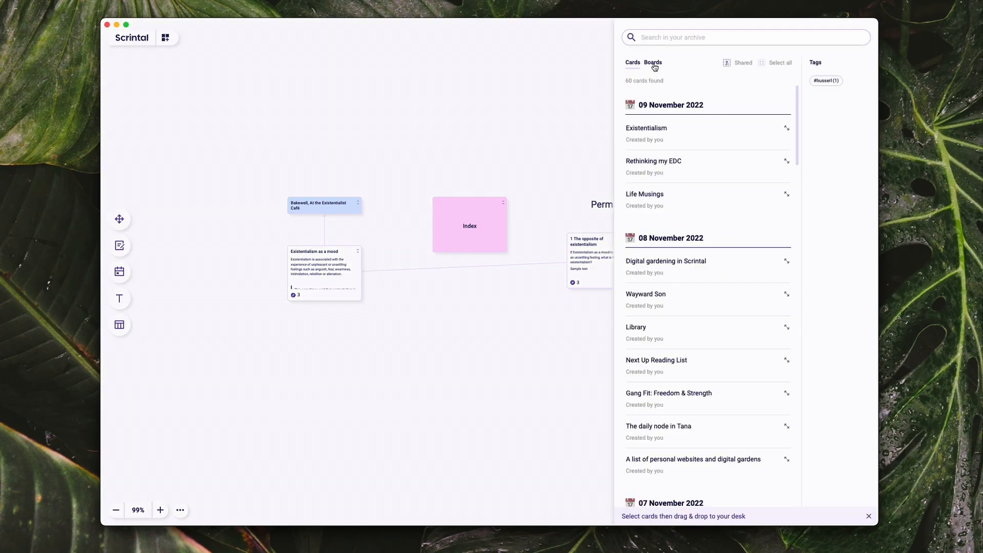
left_click(653, 63)
left_click(654, 129)
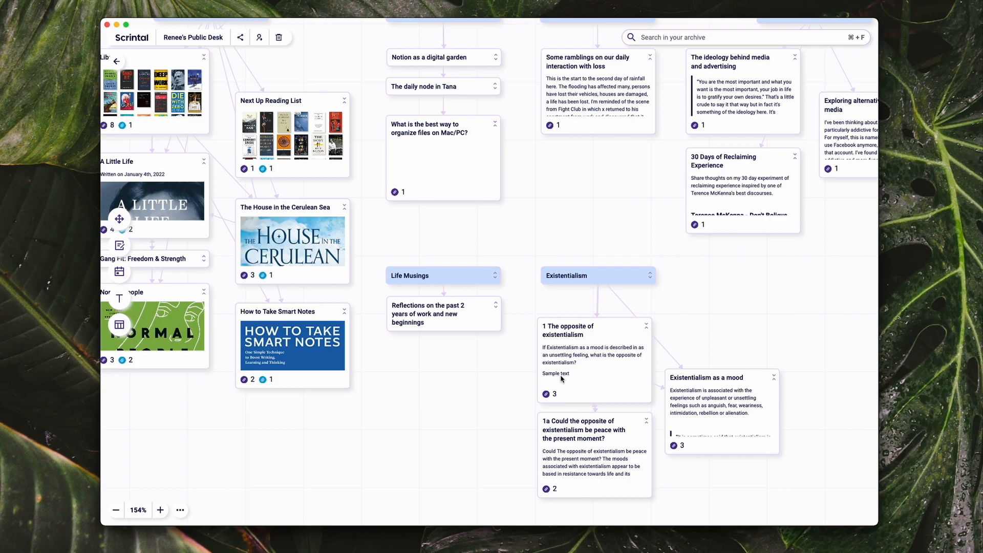
left_click(577, 277)
left_click_drag(559, 178, 384, 216)
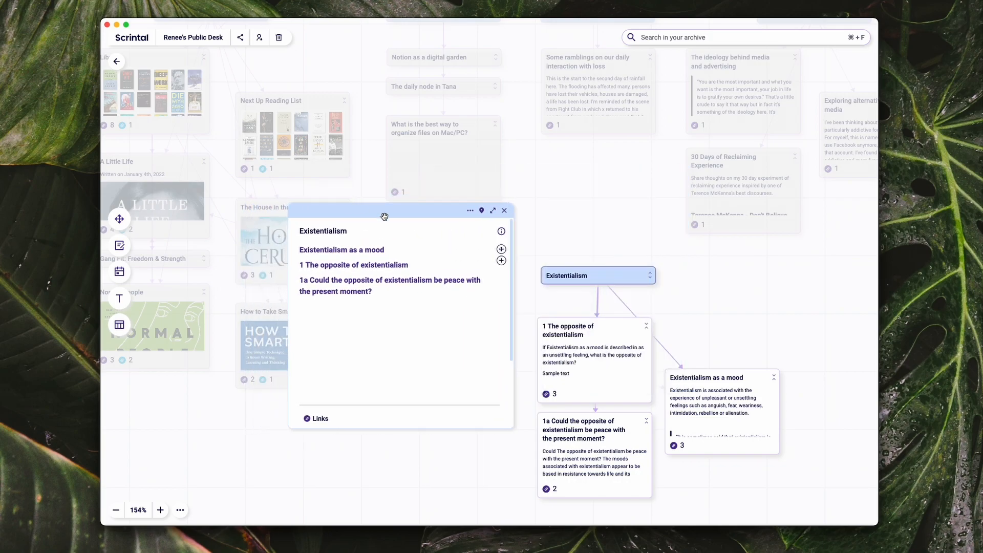
Open the "1 The opposite of existentialism" card beside the Existentialism card and extend its title with "is ___"
left_click(594, 368)
left_click_drag(585, 263, 648, 221)
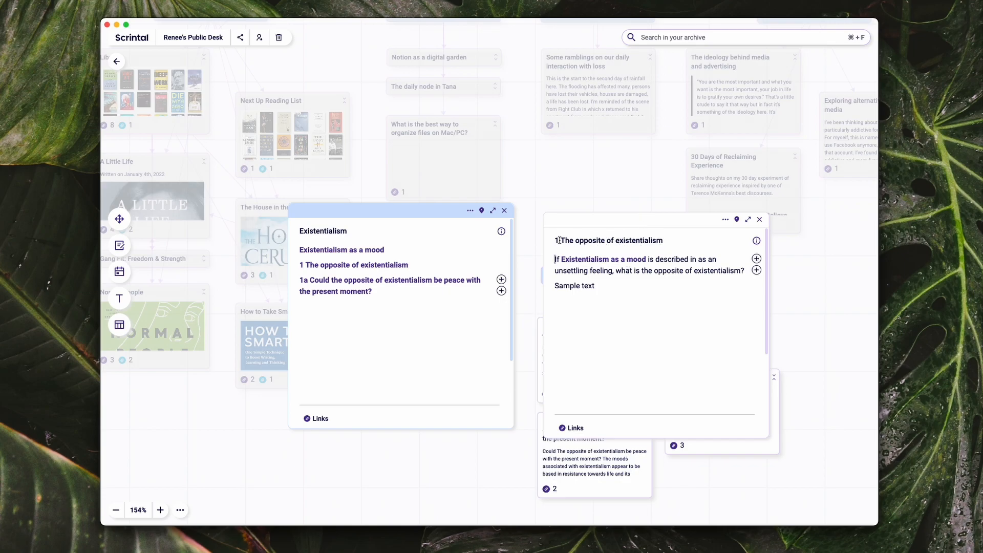
left_click(666, 241)
type("is ___")
left_click(685, 282)
Replace the second link in the Existentialism card with a new link to "1 The opposite of existentialism is ___"
left_click_drag(418, 265, 301, 265)
key("BackSpace")
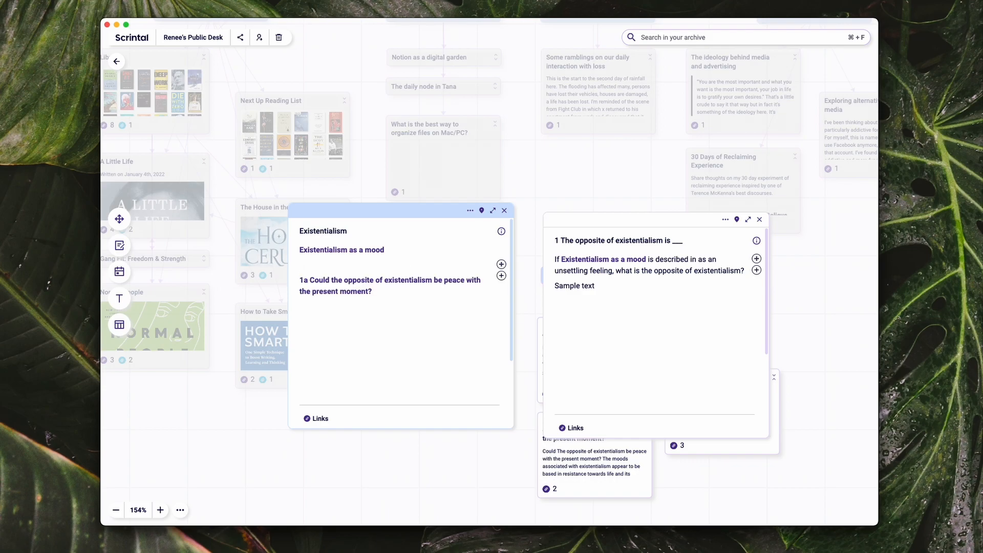
type("+1")
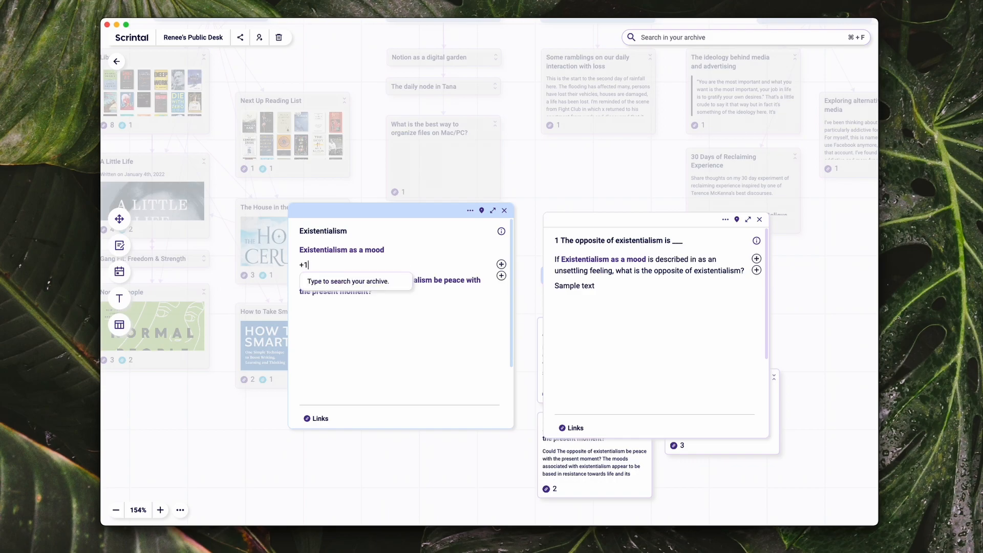
type("opp")
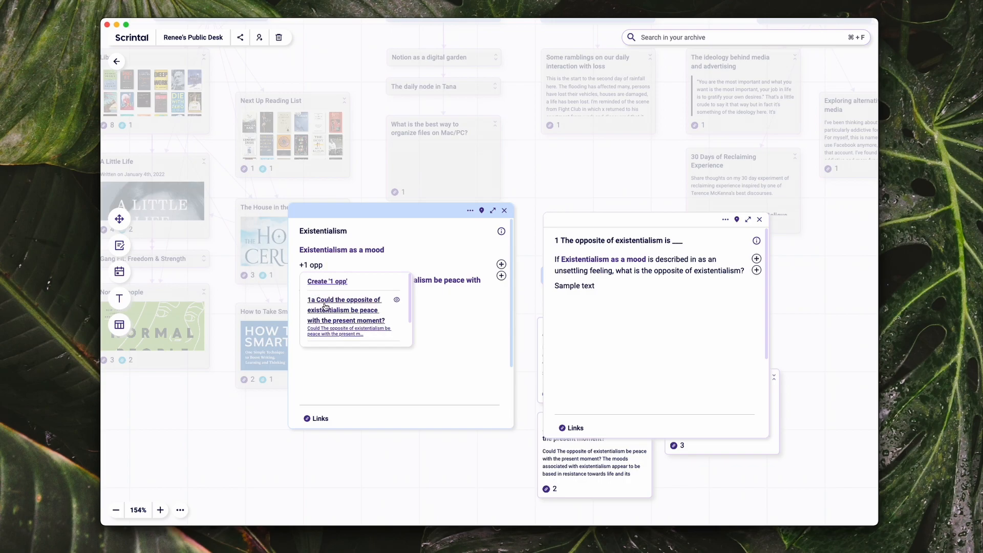
scroll(324, 306, "down", 3)
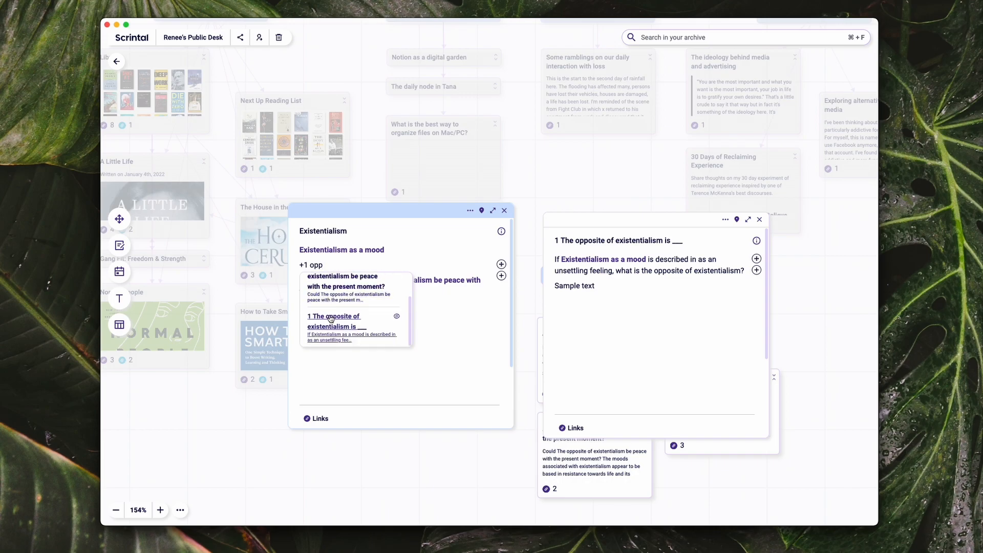
left_click(330, 314)
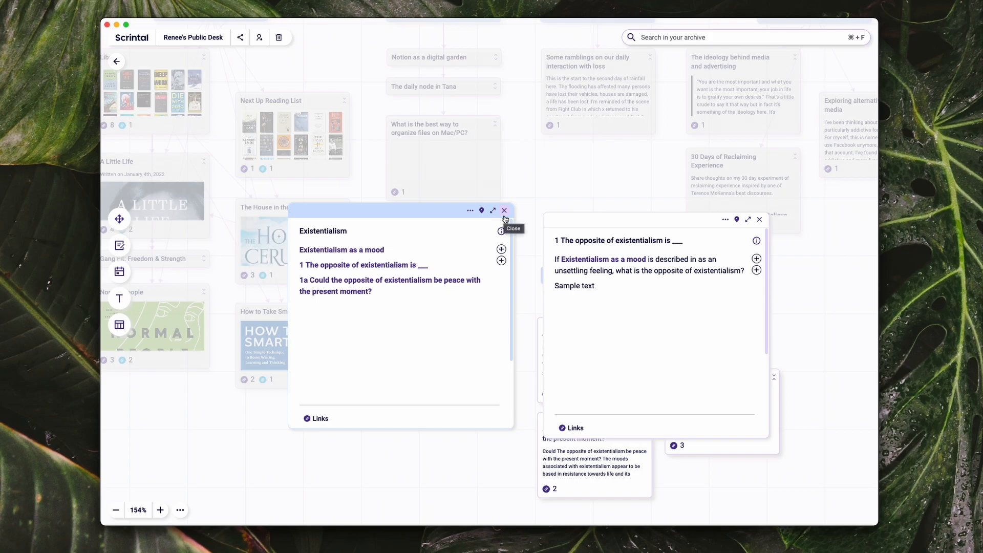
Remove "is ___" from the slip-box card's title and from its link text in the Existentialism card
left_click(676, 240)
key("BackSpace")
key("BackSpace")
key("BackSpace")
key("BackSpace")
key("BackSpace")
key("BackSpace")
left_click(433, 265)
key("BackSpace")
key("BackSpace")
key("BackSpace")
Delete "Sample text" from the "1 The opposite of existentialism" card and close both open cards
triple_click(581, 286)
key("BackSpace")
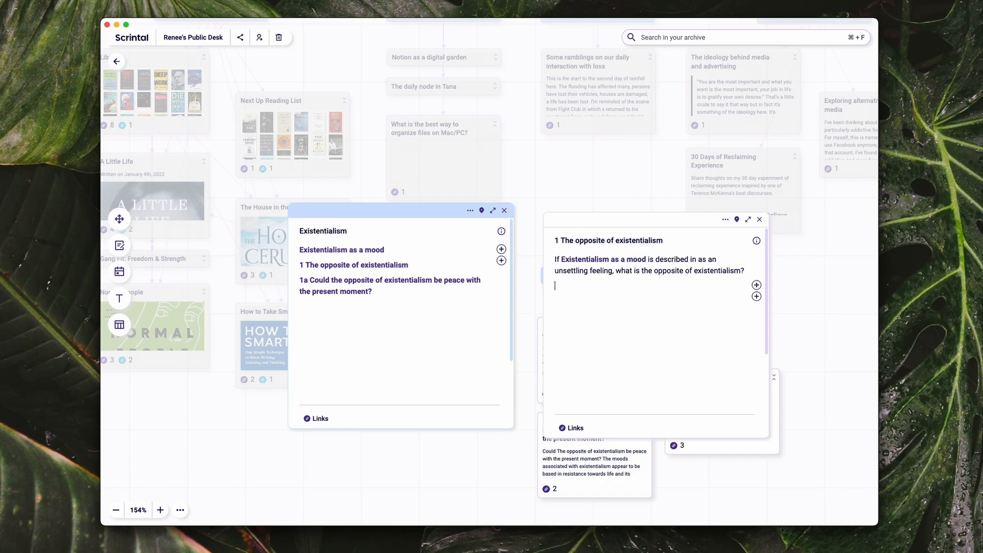
left_click(759, 219)
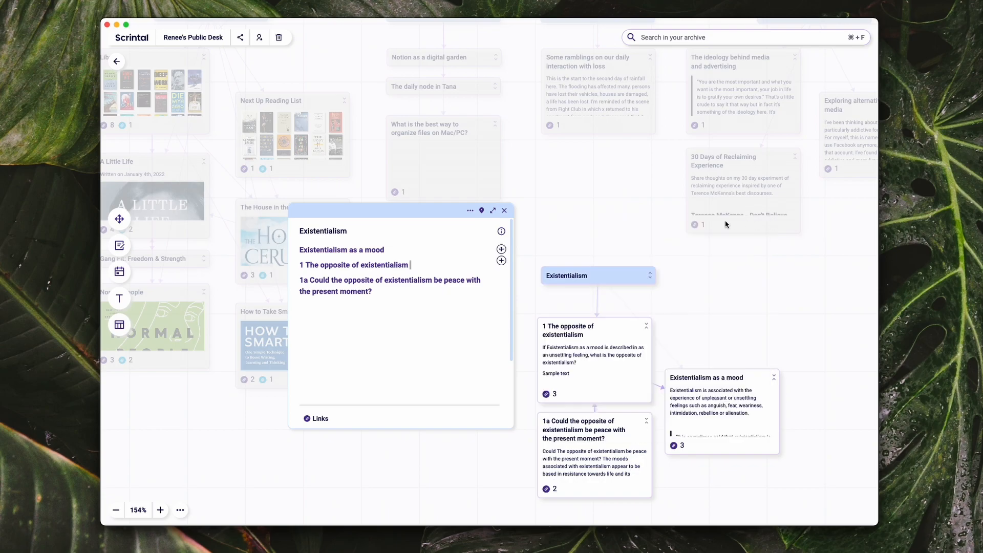
left_click(505, 211)
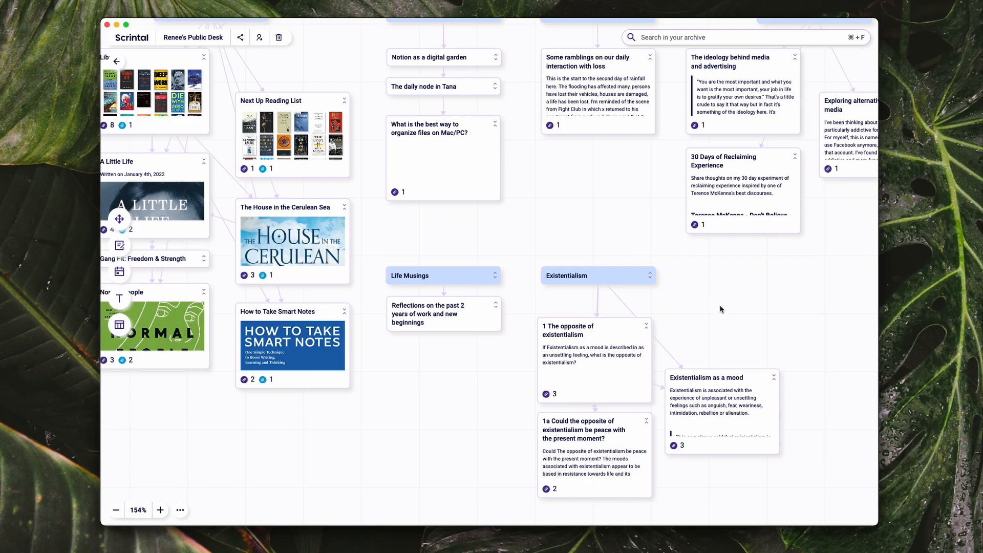
Review the whole board, switch to its public page in the browser and copy the page's URL
scroll(722, 310, "down", 5)
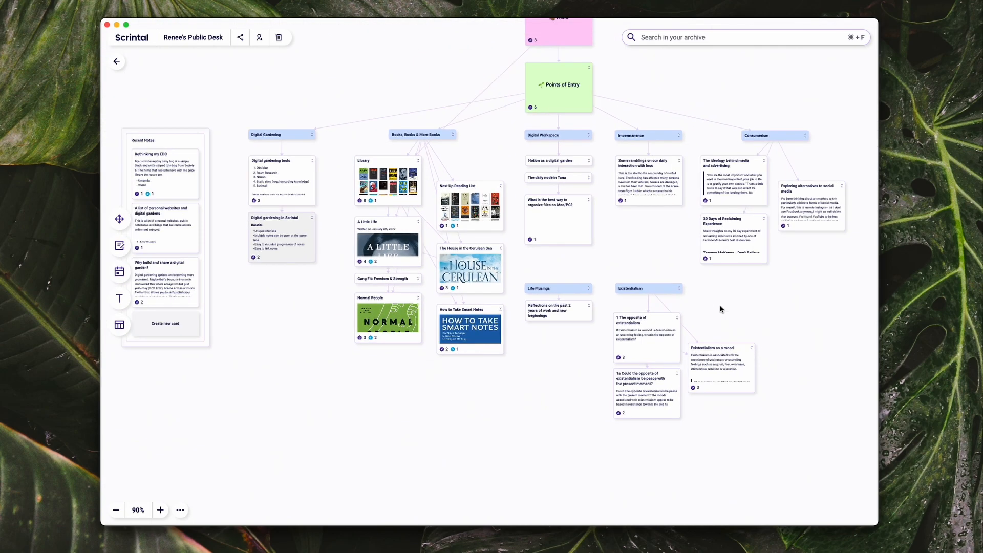
scroll(721, 310, "left", 1)
scroll(721, 309, "up", 1)
scroll(720, 309, "right", 1)
scroll(721, 309, "up", 1)
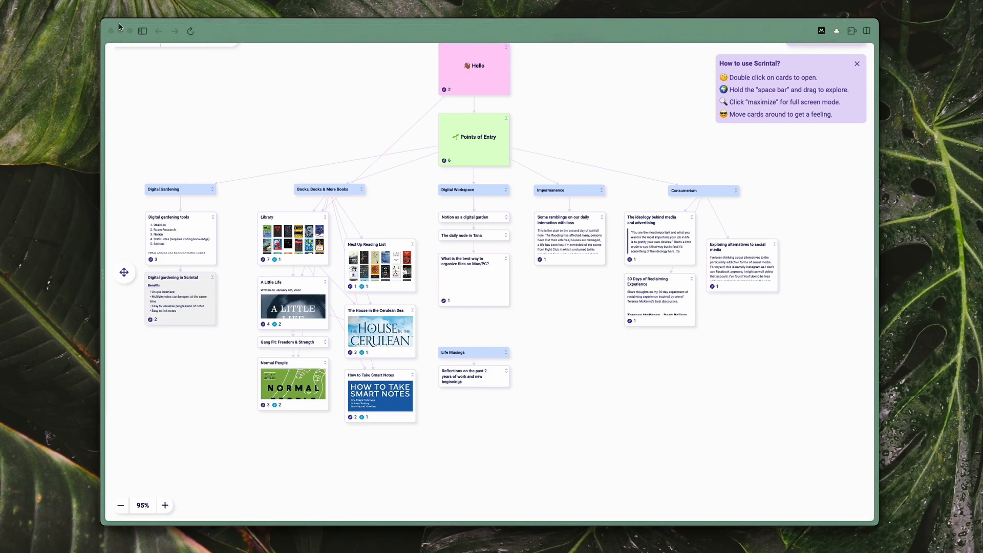
left_click(142, 31)
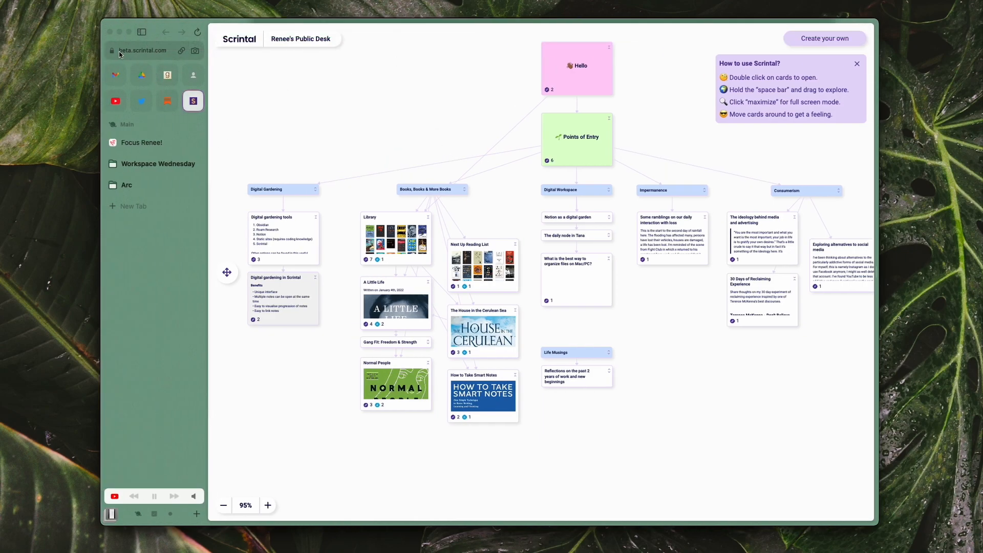
left_click(181, 51)
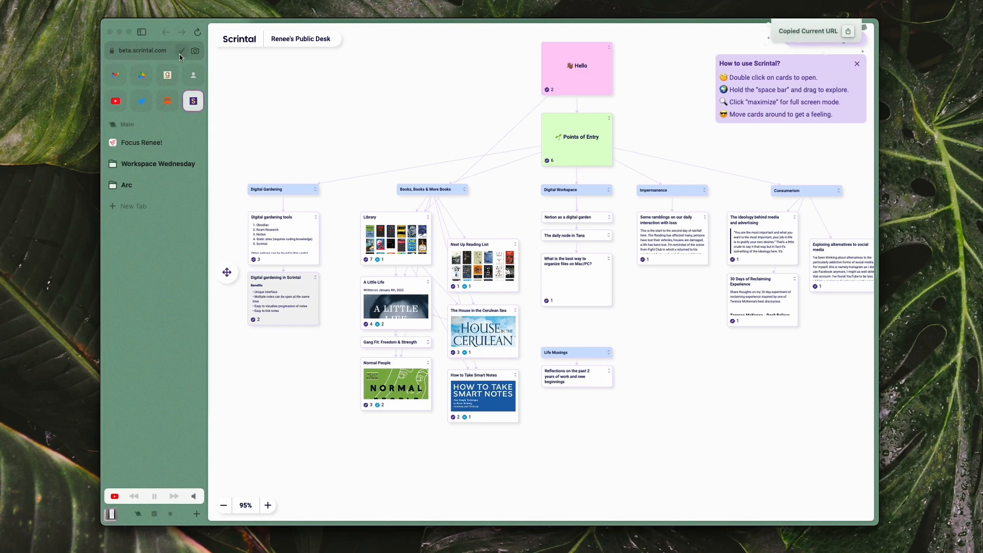
left_click(174, 55)
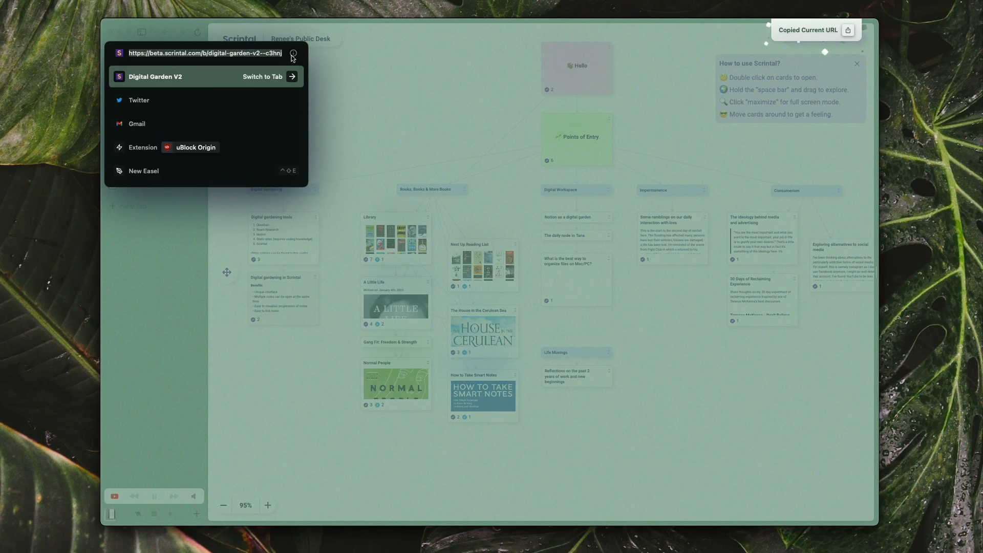
left_click(345, 70)
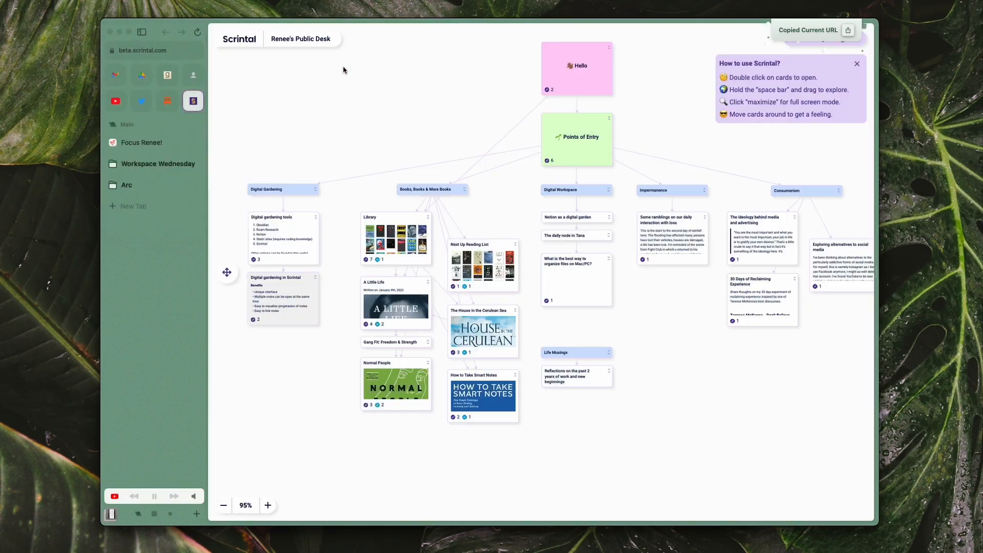
left_click(140, 33)
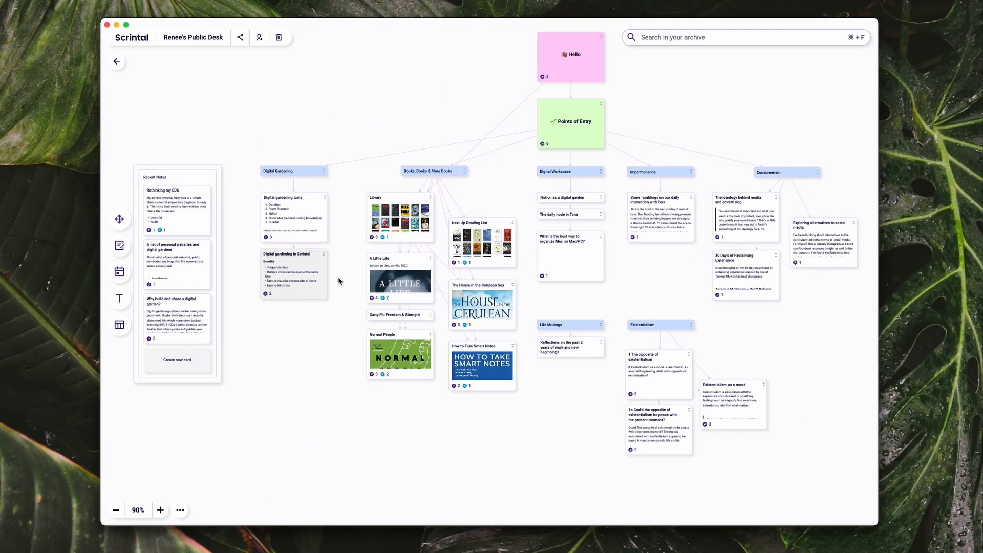
Switch back to the Scrintal editor and publish the board publicly in read-only mode
left_click(240, 39)
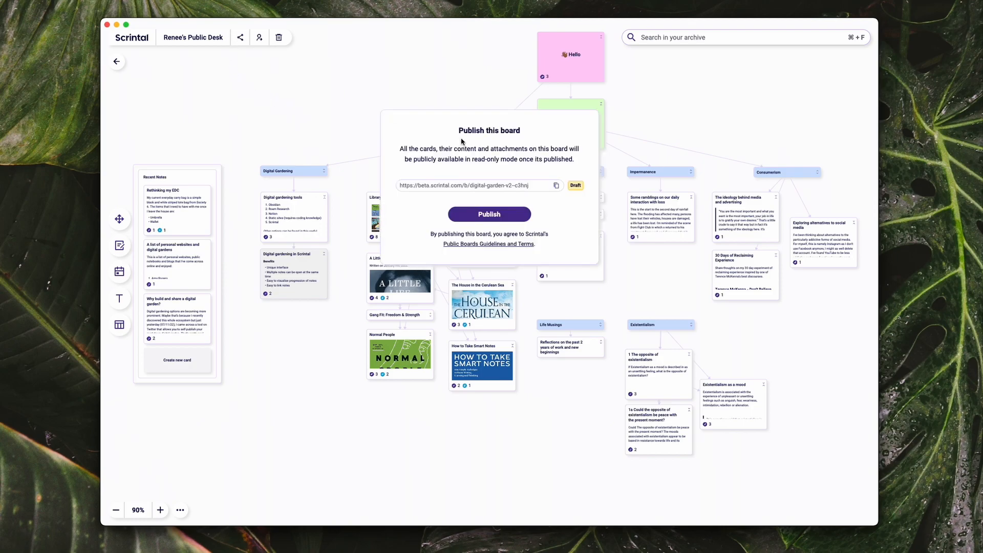
left_click(521, 216)
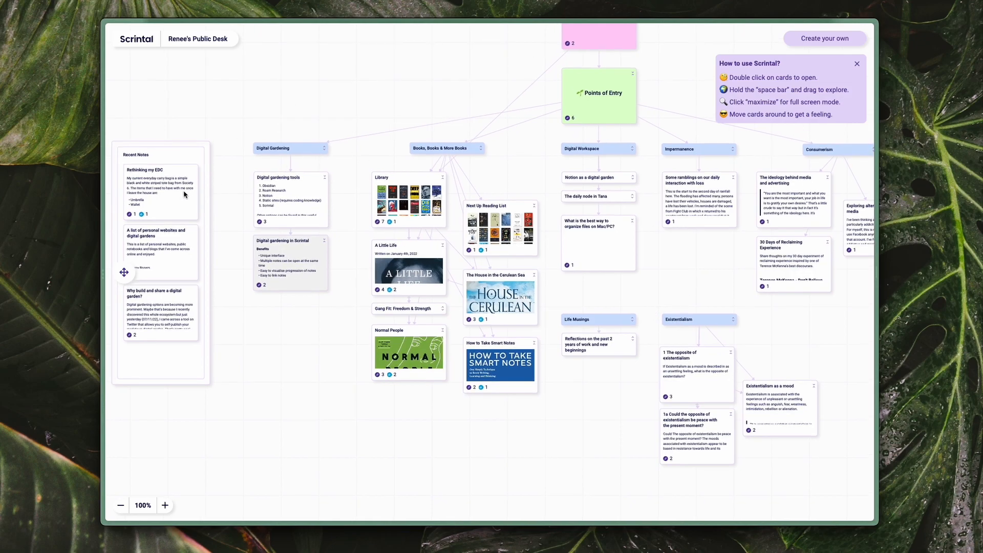
On the published board, open "Why build and share a digital garden?", follow its "tool" link and close the linked page
double_click(169, 299)
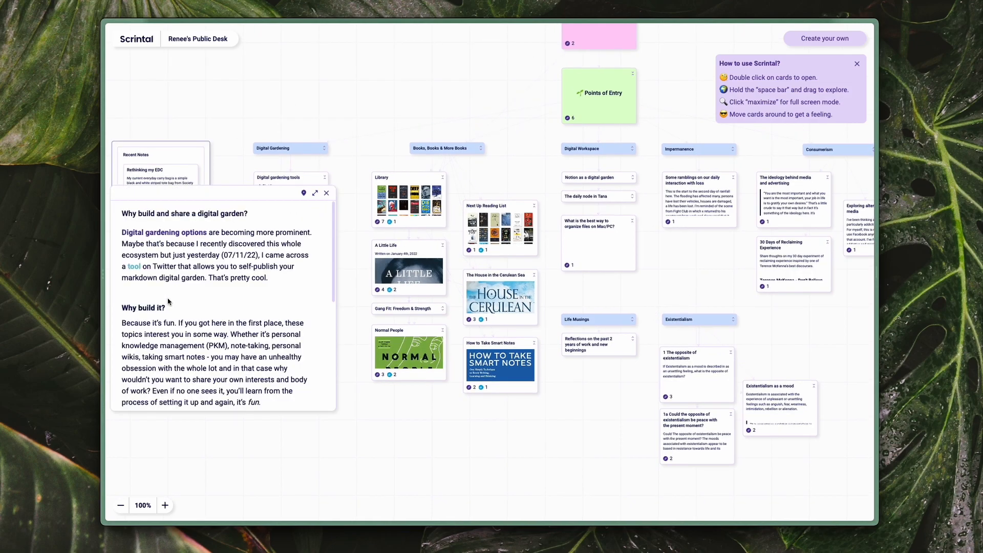
scroll(311, 284, "down", 1)
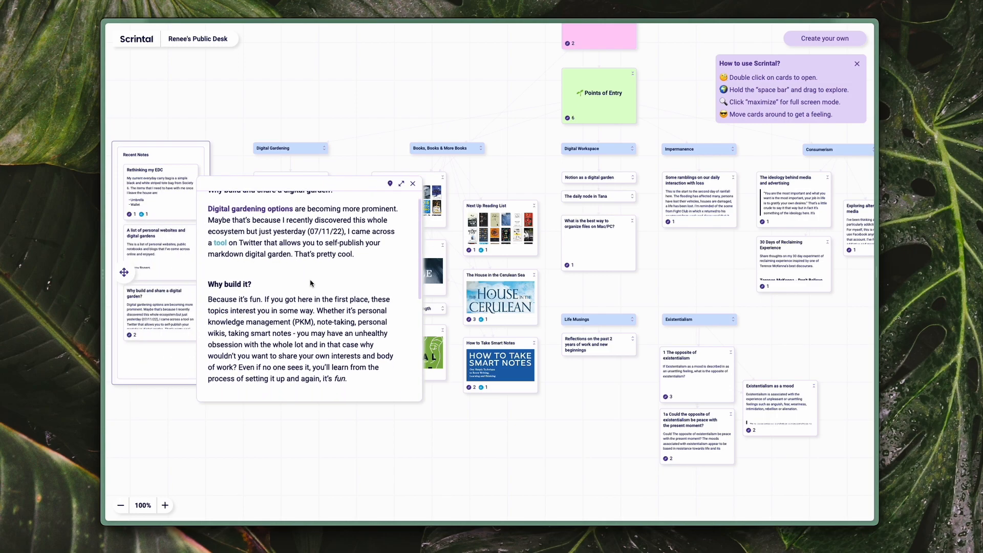
left_click(218, 244)
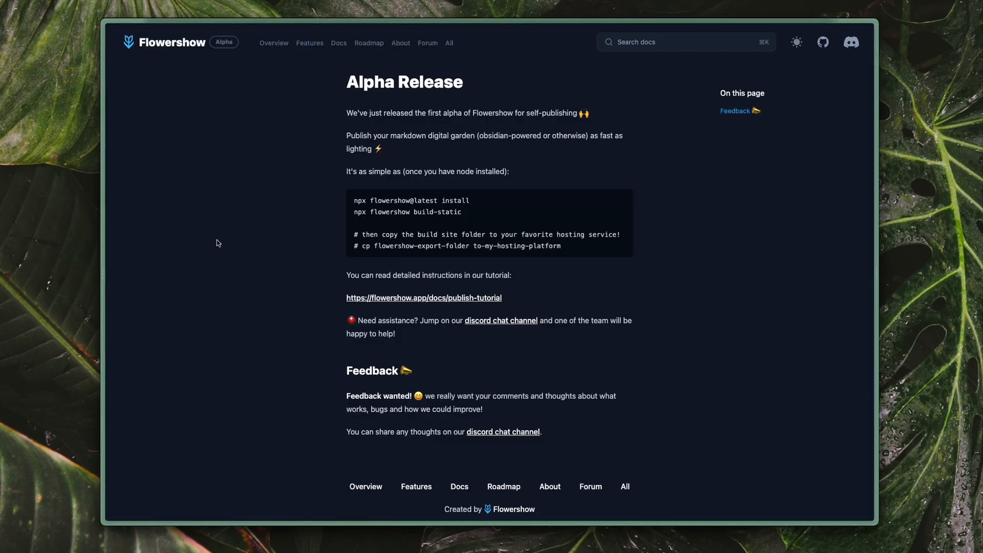
key("super+w")
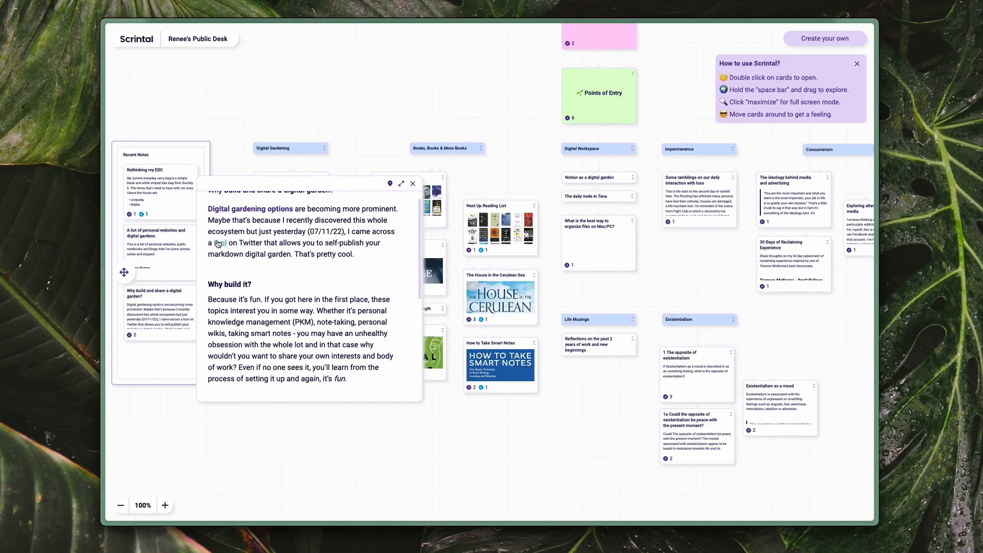
Close the open card, open "A list of personal websites and digital gardens" and browse the eighth linked website
left_click(412, 183)
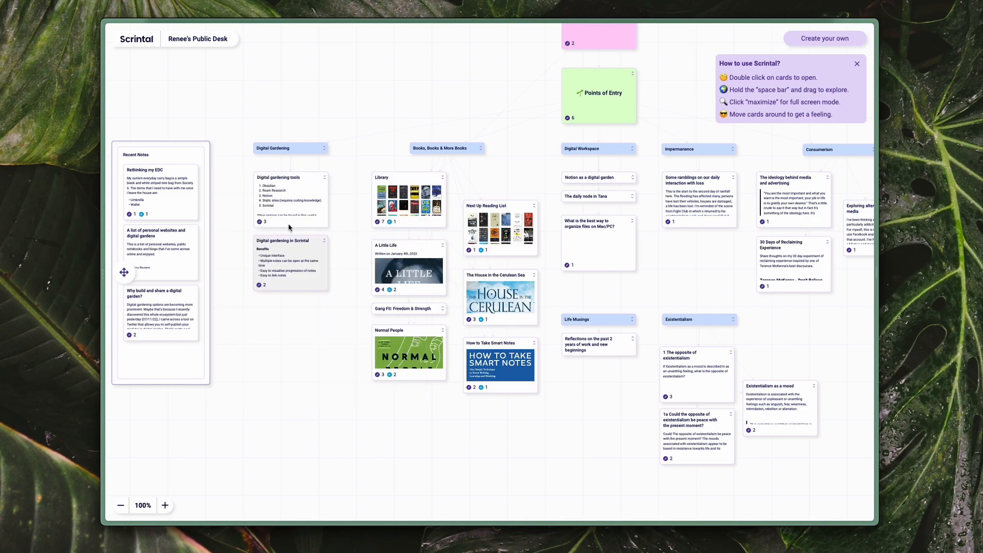
double_click(164, 260)
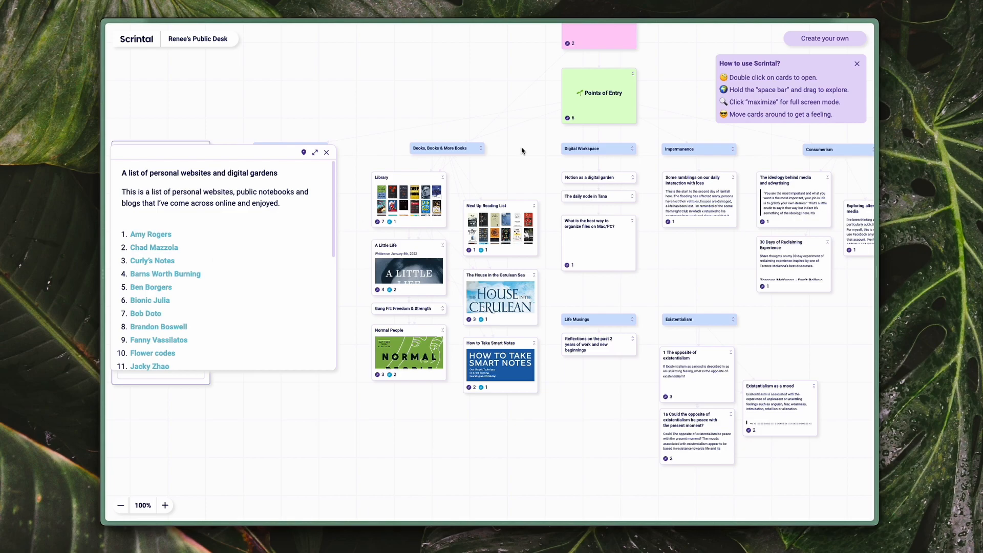
scroll(141, 315, "down", 1)
scroll(140, 314, "down", 3)
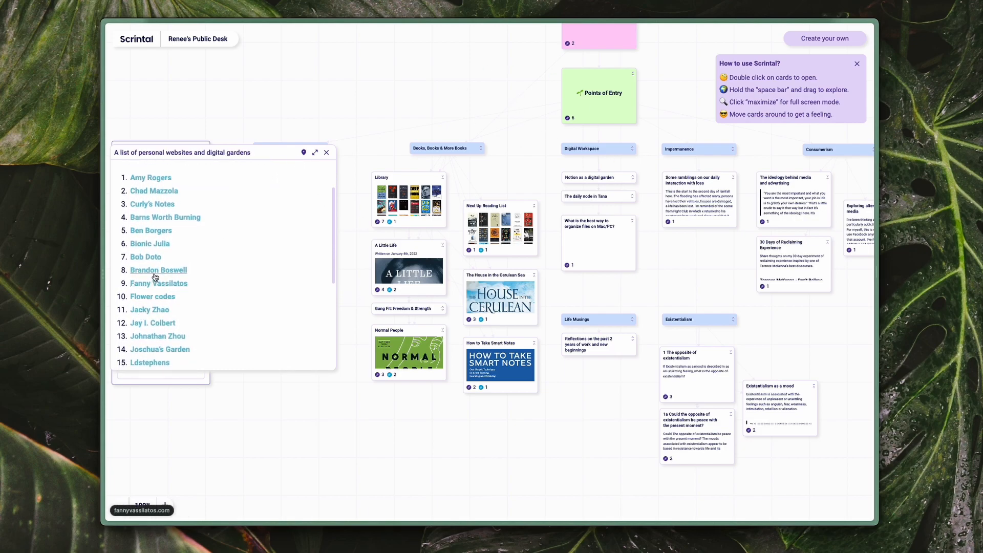
left_click(154, 272)
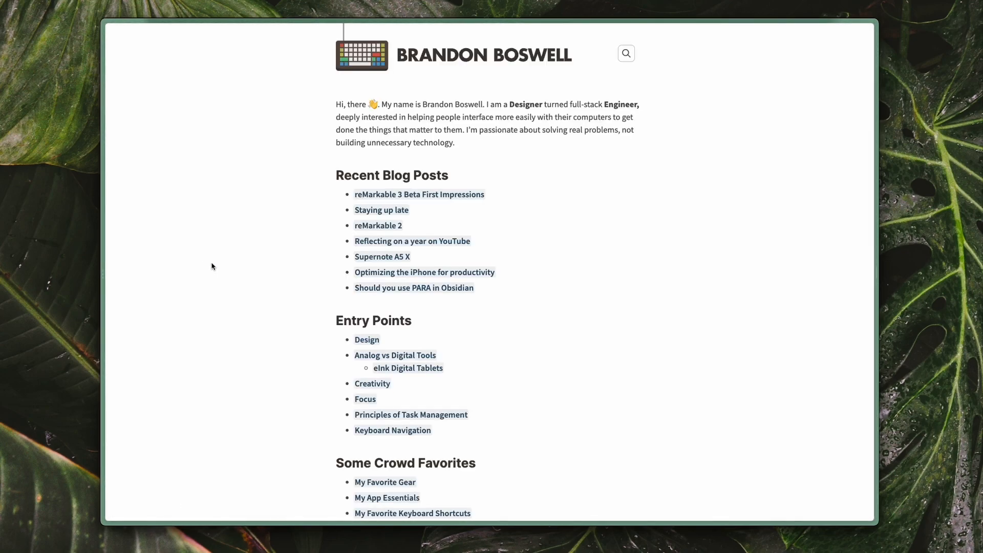
scroll(350, 377, "down", 1)
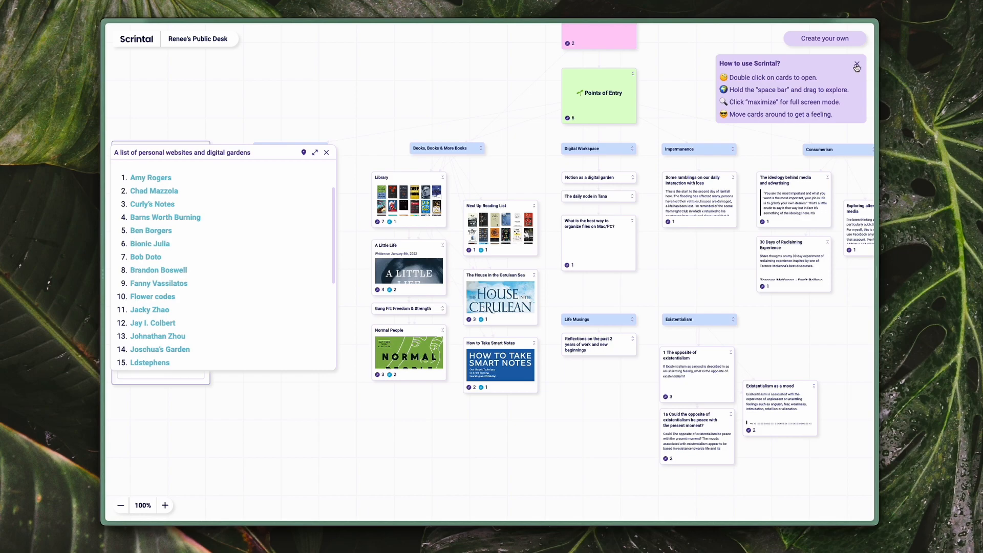
Dismiss the "How to use Scrintal?" tips and arrange the personal websites list with the opened "Next Up Reading List" card just below it
left_click(857, 64)
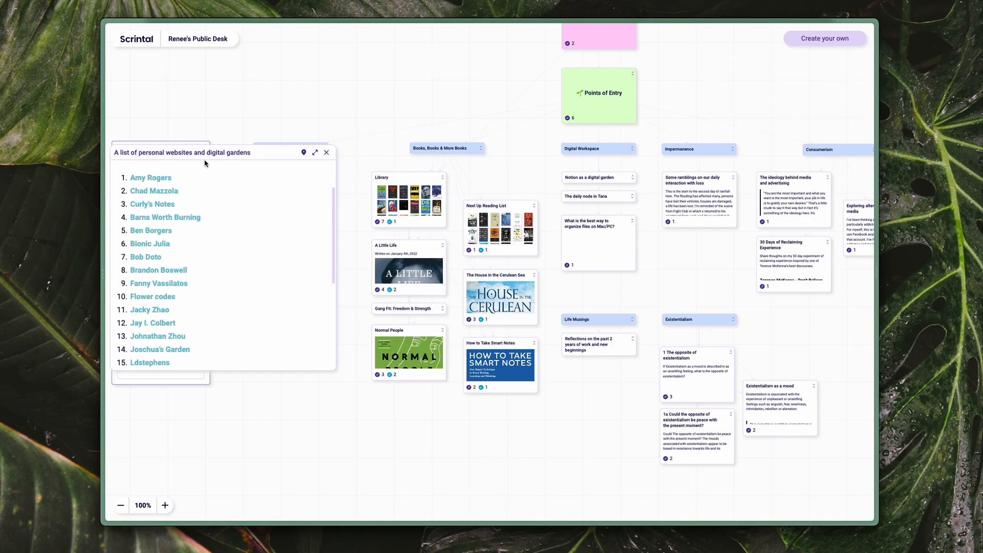
left_click_drag(260, 152, 274, 119)
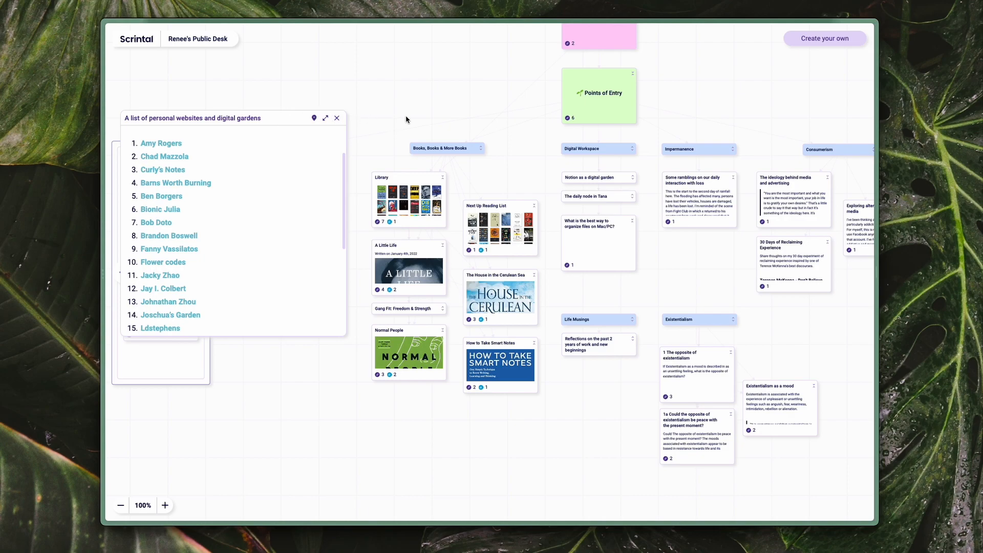
left_click_drag(282, 120, 300, 96)
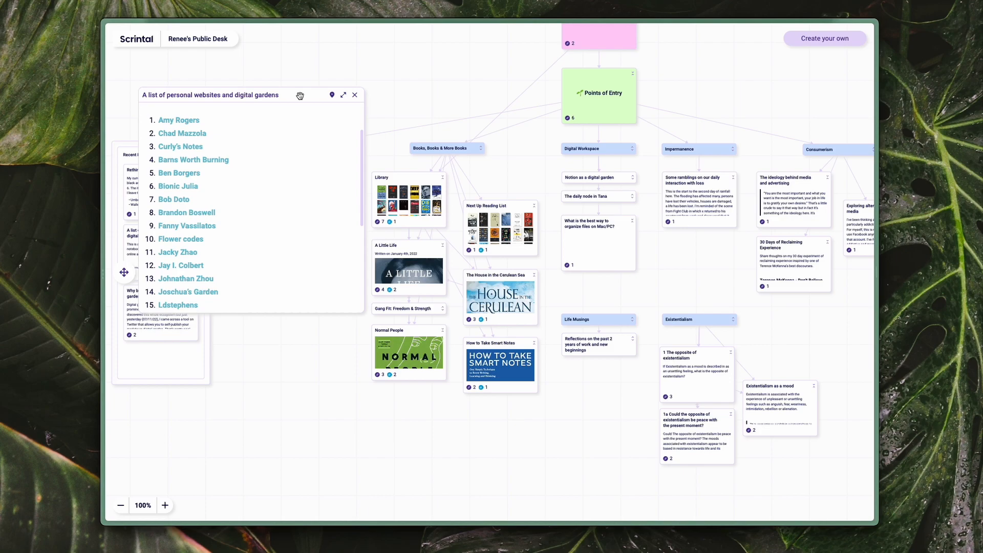
left_click(523, 224)
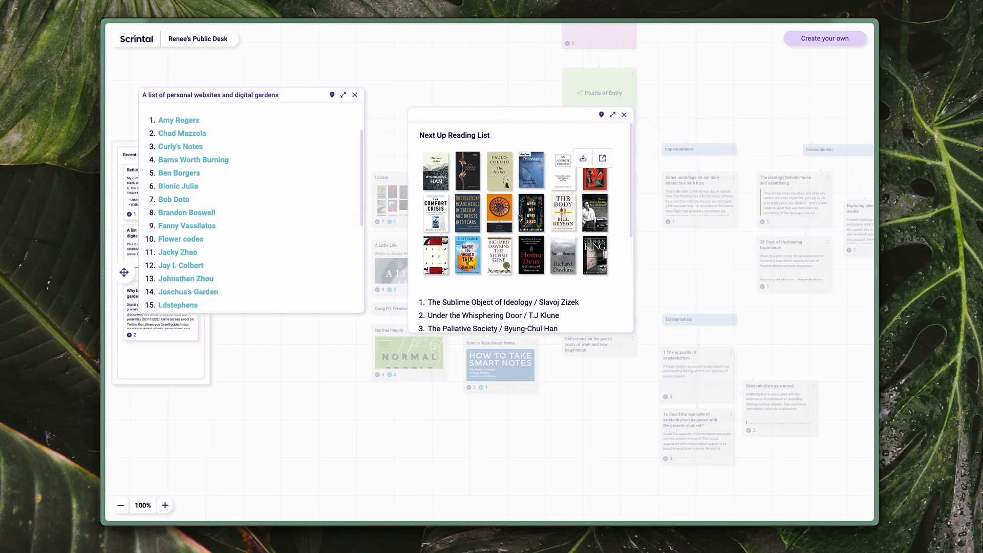
left_click_drag(494, 109, 301, 281)
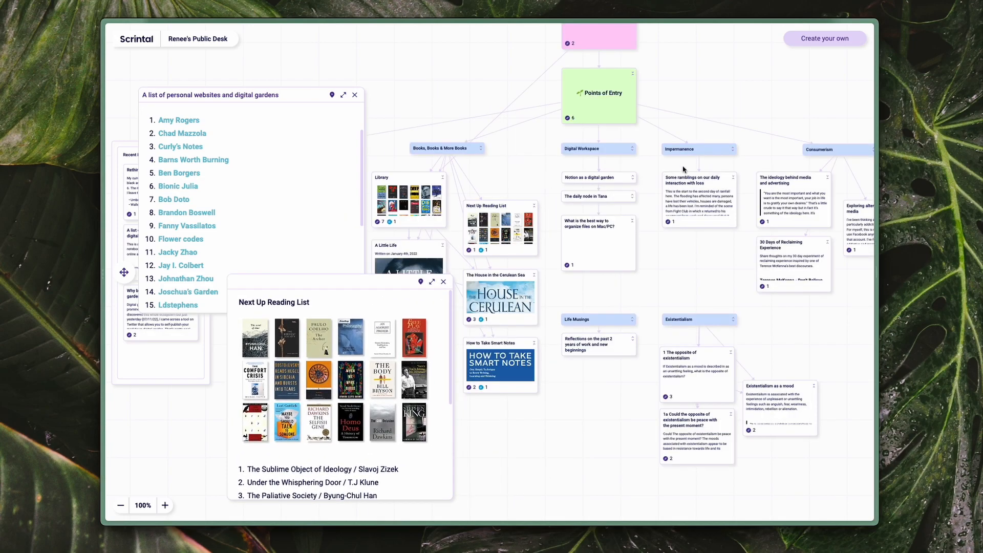
Read through "The ideology behind media and advertising" down to its embedded video and close all three open cards
left_click(809, 198)
scroll(807, 198, "down", 10)
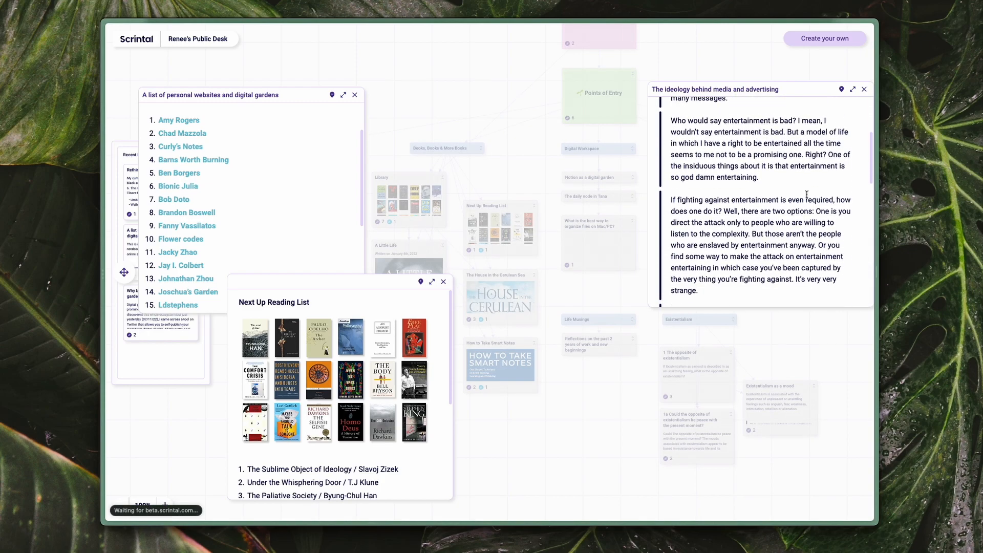
scroll(807, 196, "down", 4)
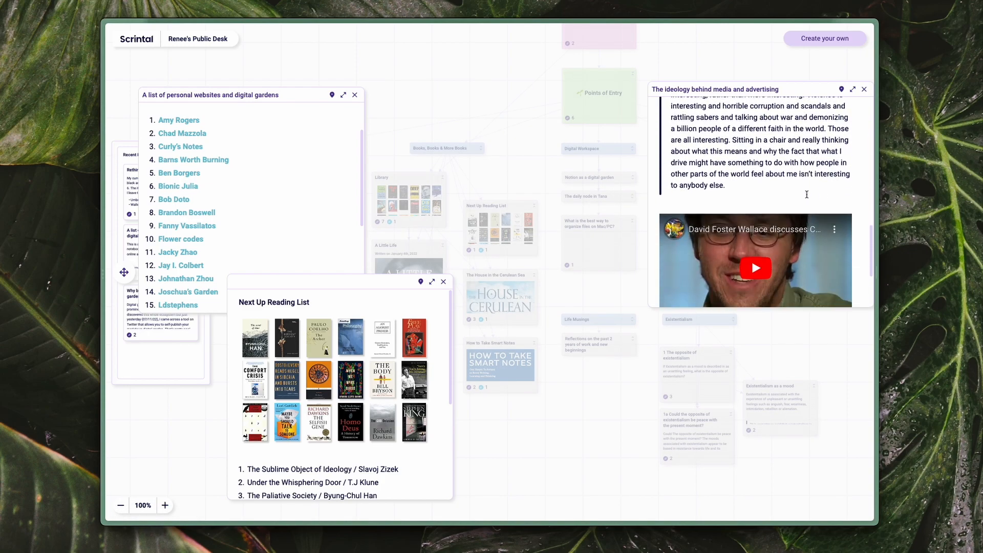
left_click(864, 89)
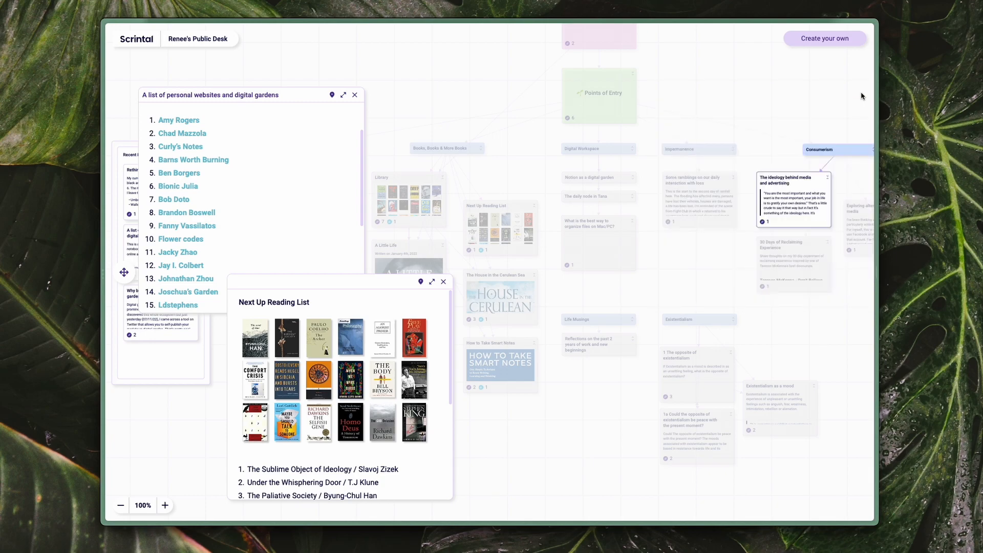
left_click(443, 282)
left_click(355, 95)
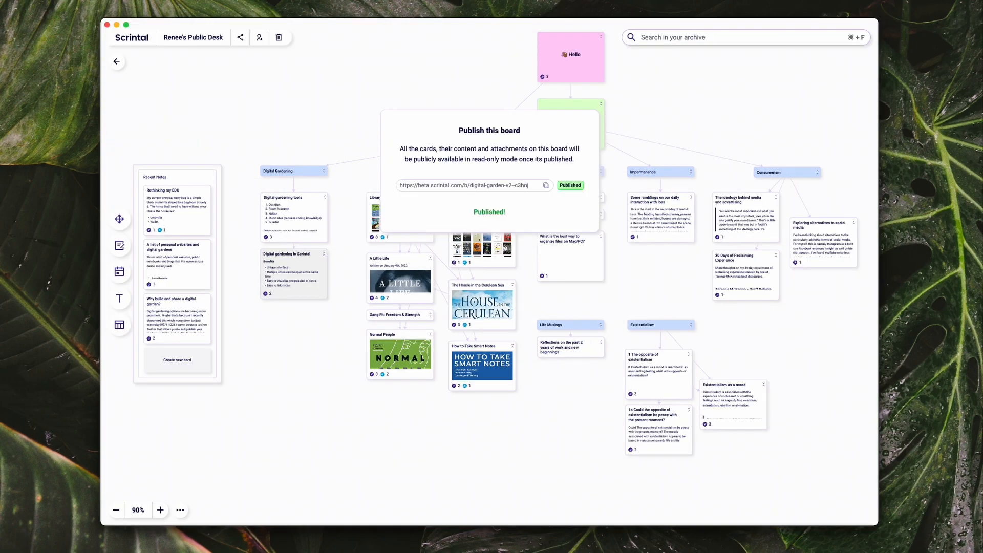
Back in the Scrintal editor, dismiss the publish dialog and review the benefits and drawbacks in an enlarged "Digital gardening in Scrintal" card
left_click(630, 130)
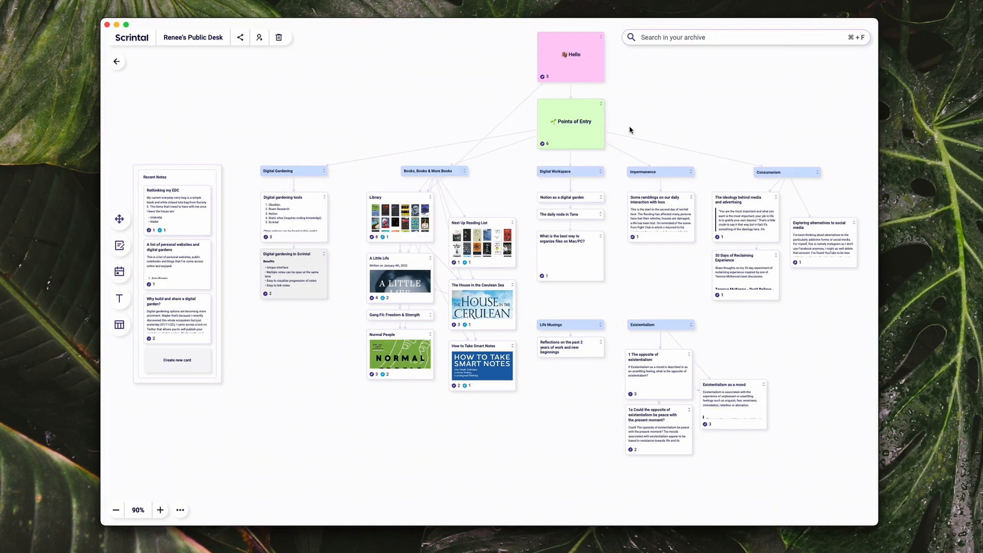
left_click(303, 276)
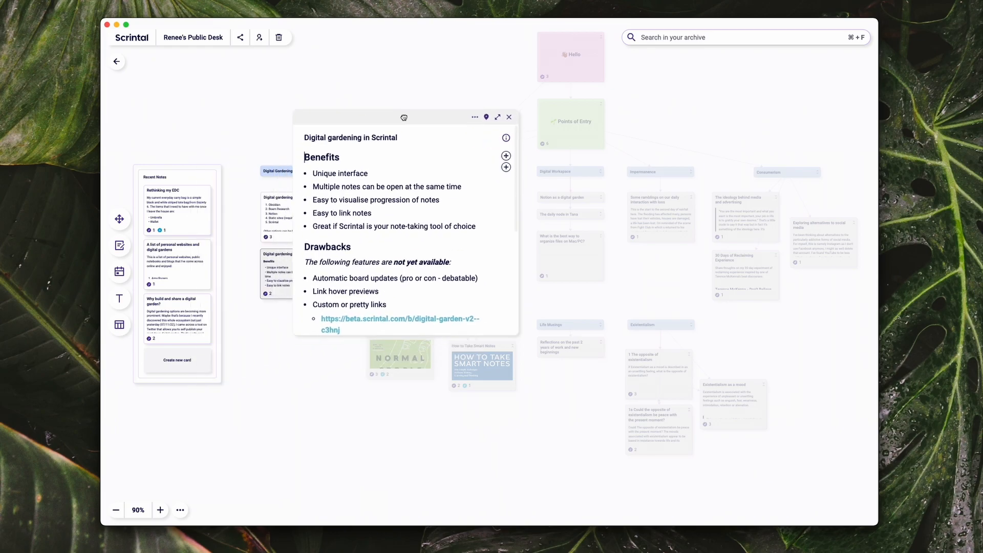
left_click_drag(527, 331, 608, 439)
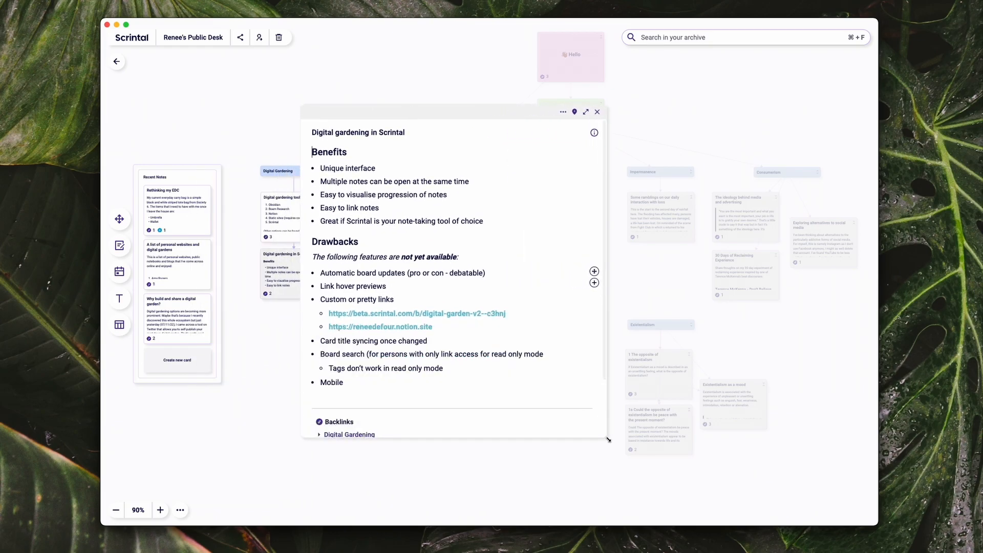
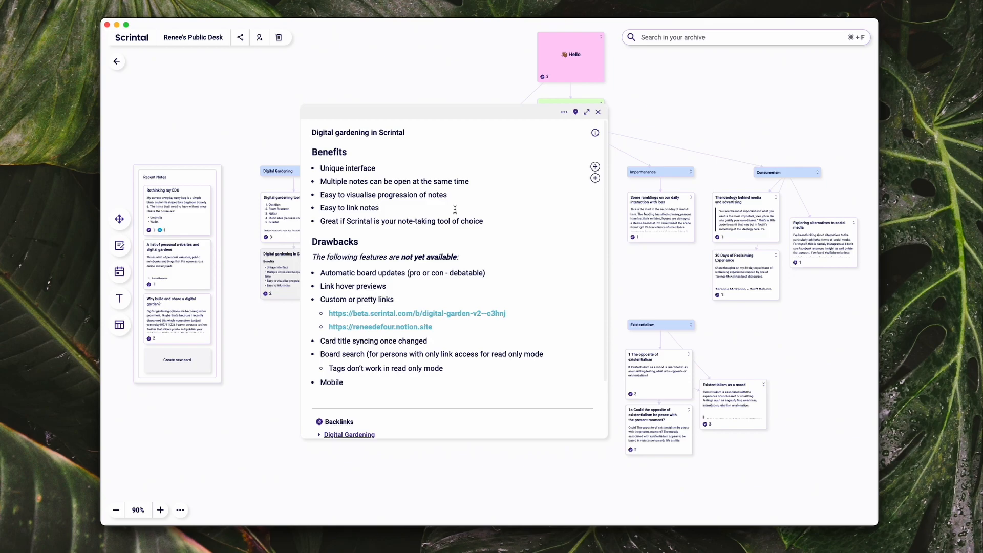
scroll(429, 216, "down", 3)
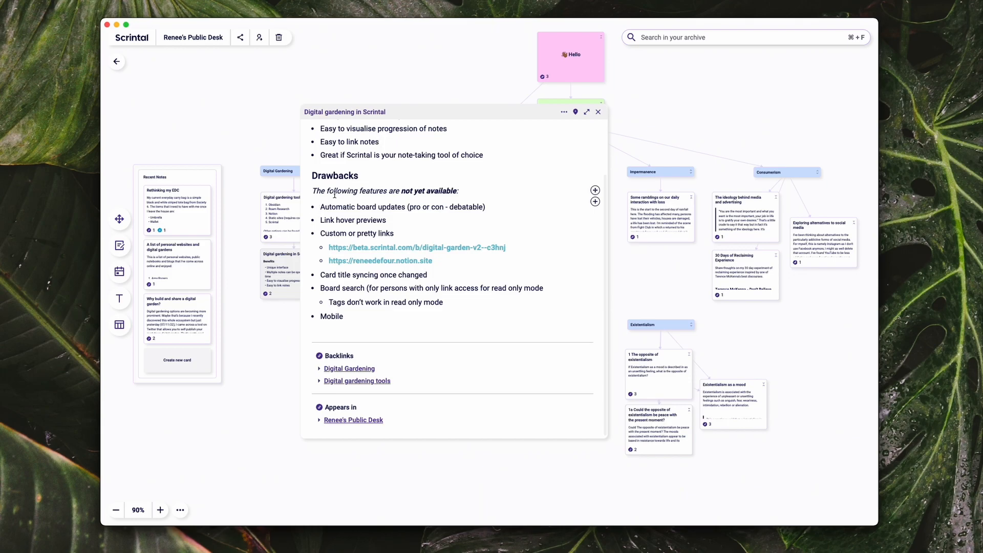
scroll(343, 232, "up", 3)
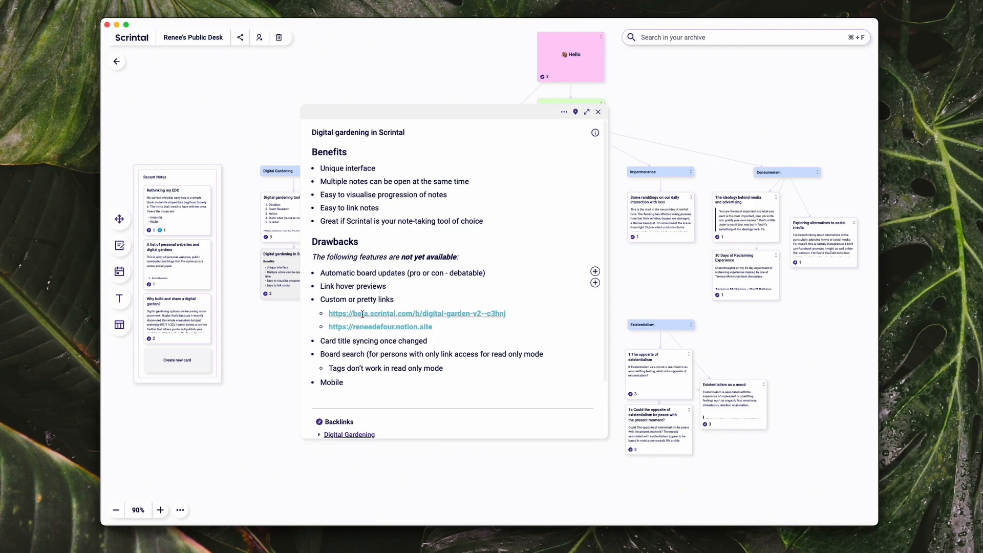
Open the "Rethinking my EDC" card, read down to its backlinks and close it
left_click(185, 203)
scroll(185, 203, "down", 4)
scroll(185, 203, "down", 10)
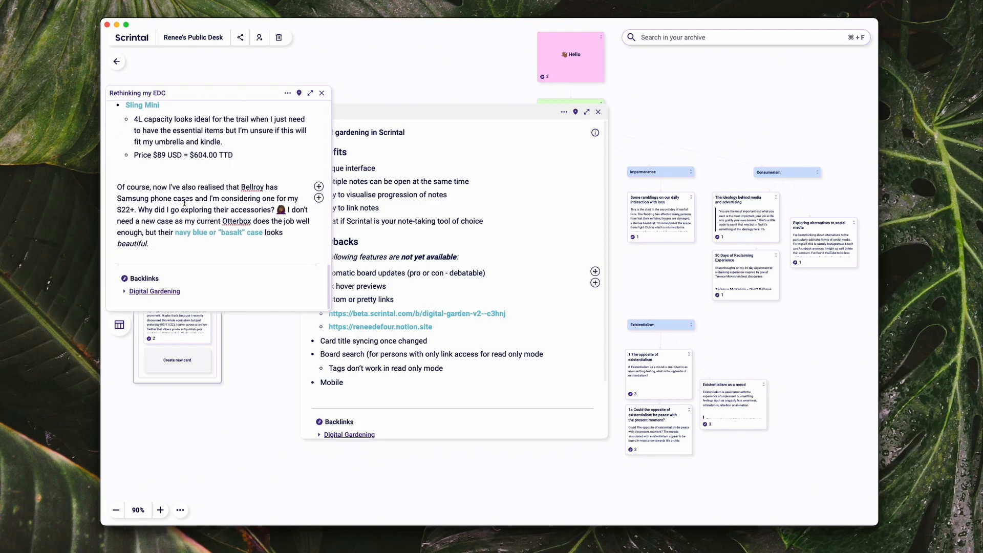
left_click(322, 93)
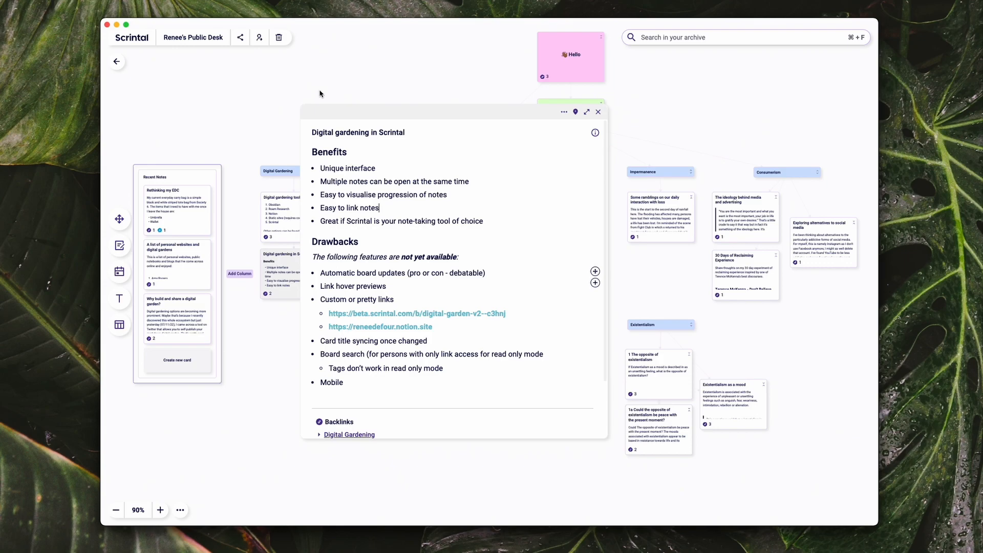
Place the "Library" card, open at its Currently Reading section, side by side with the "Digital gardening in Scrintal" card
left_click_drag(381, 109, 570, 112)
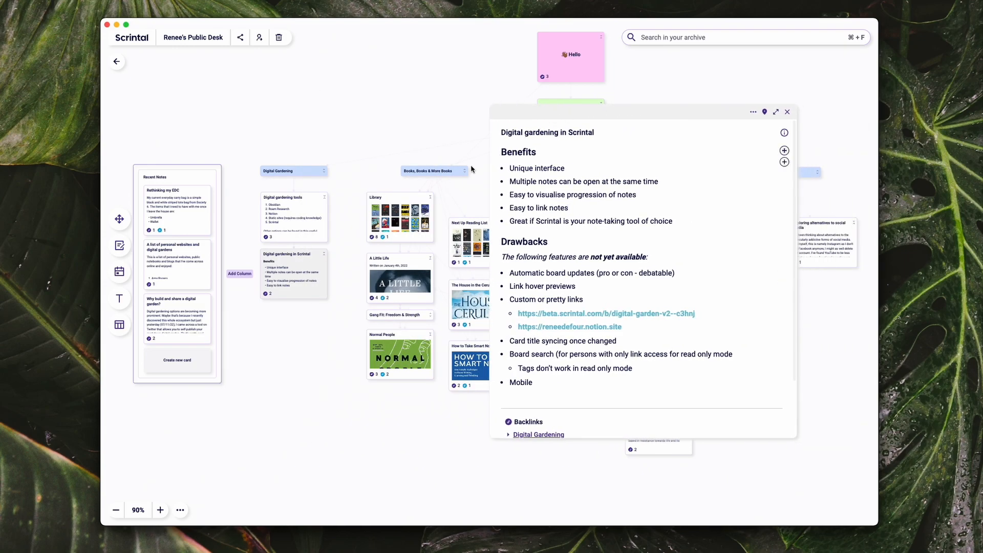
left_click(400, 219)
scroll(400, 220, "down", 5)
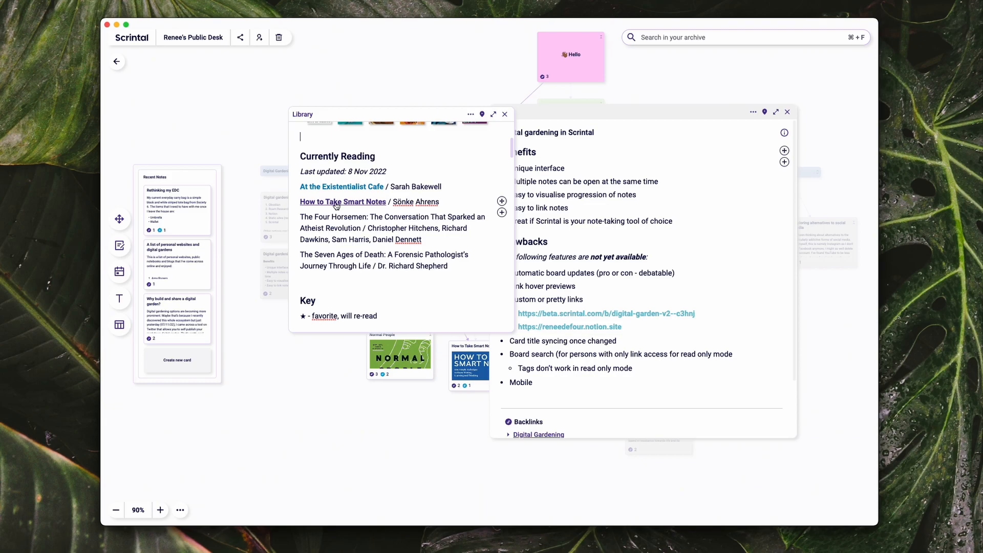
left_click_drag(370, 117, 297, 116)
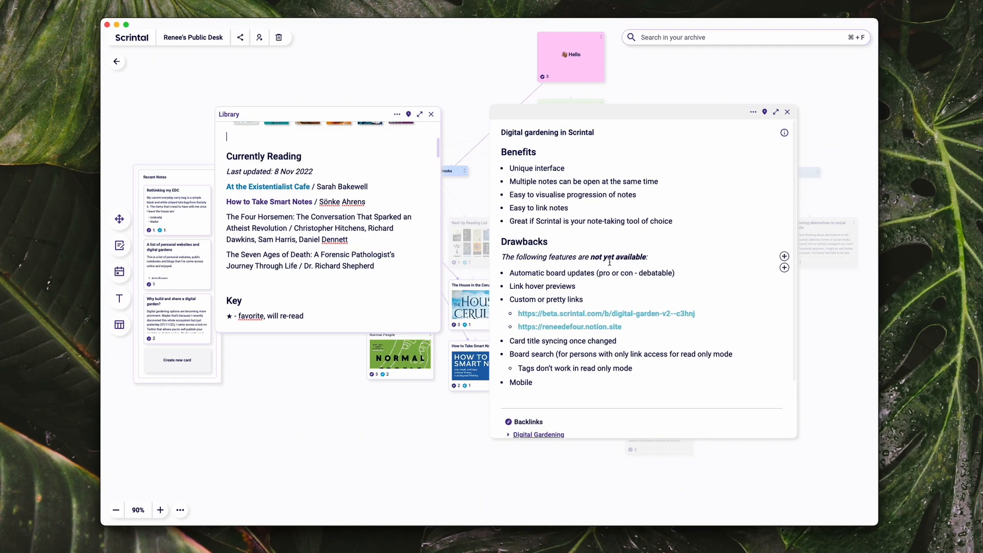
Review the remaining drawbacks in "Digital gardening in Scrintal", close the "Library" card and reposition the remaining open card
scroll(610, 262, "down", 3)
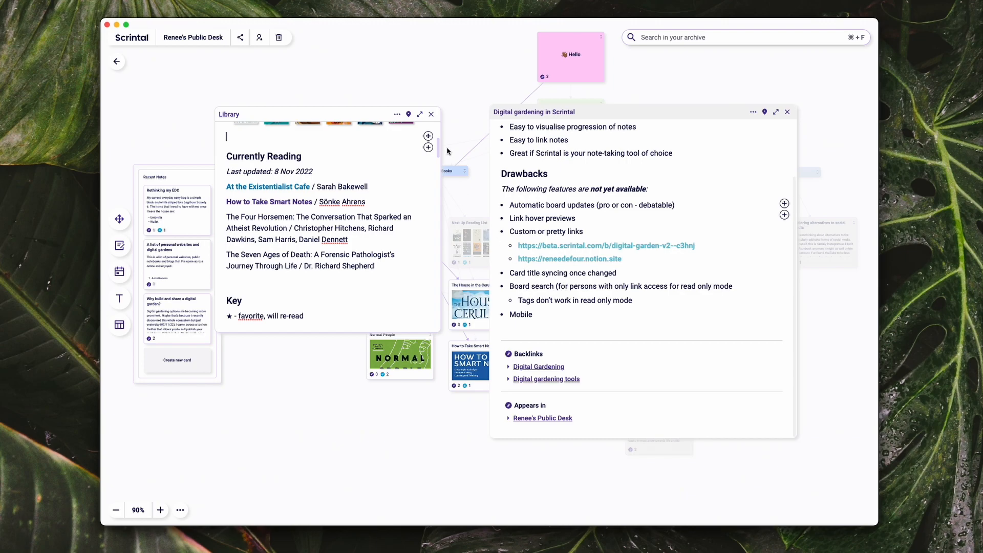
left_click(431, 114)
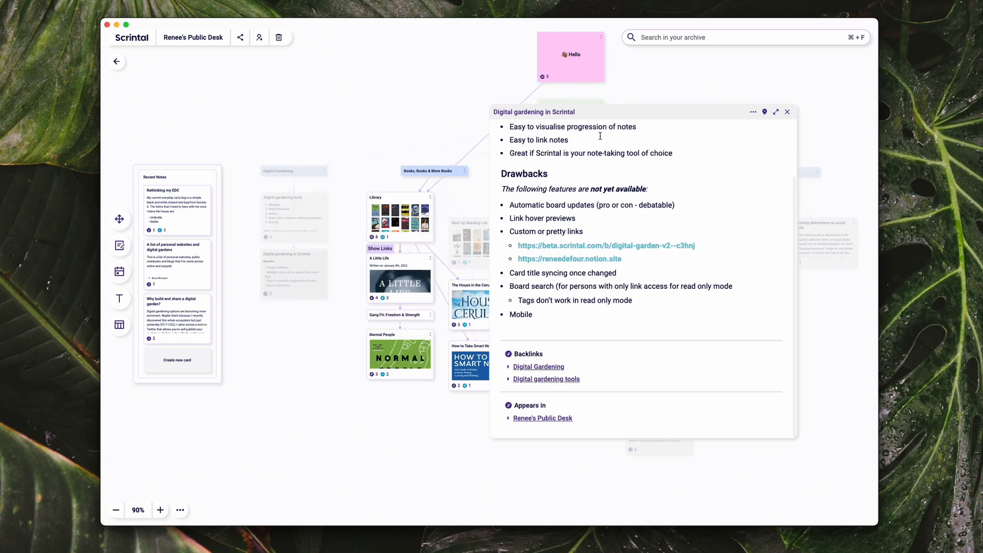
left_click_drag(614, 116, 539, 120)
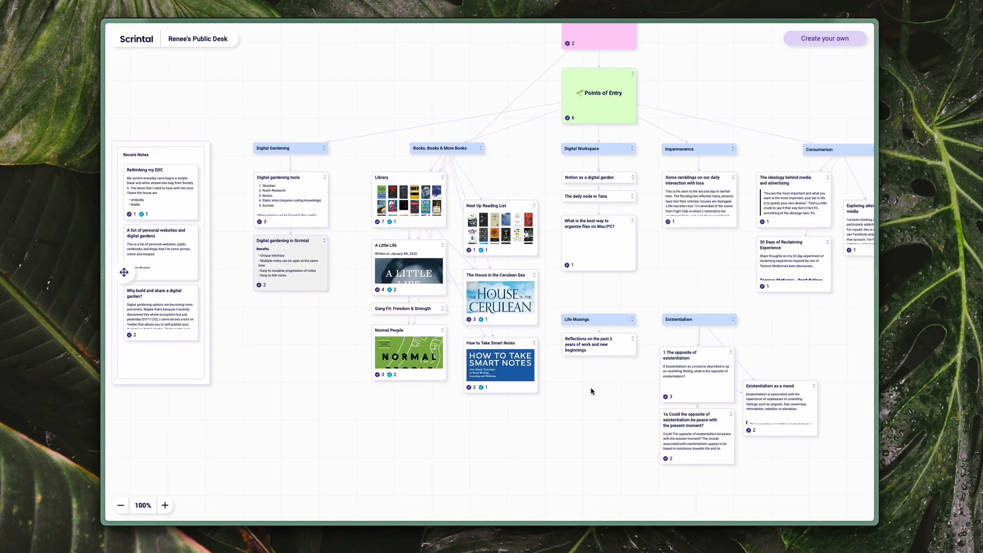
Look over the published board in the browser, return to the Scrintal editor and close the "Digital gardening in Scrintal" card
scroll(589, 379, "right", 2)
scroll(589, 379, "up", 1)
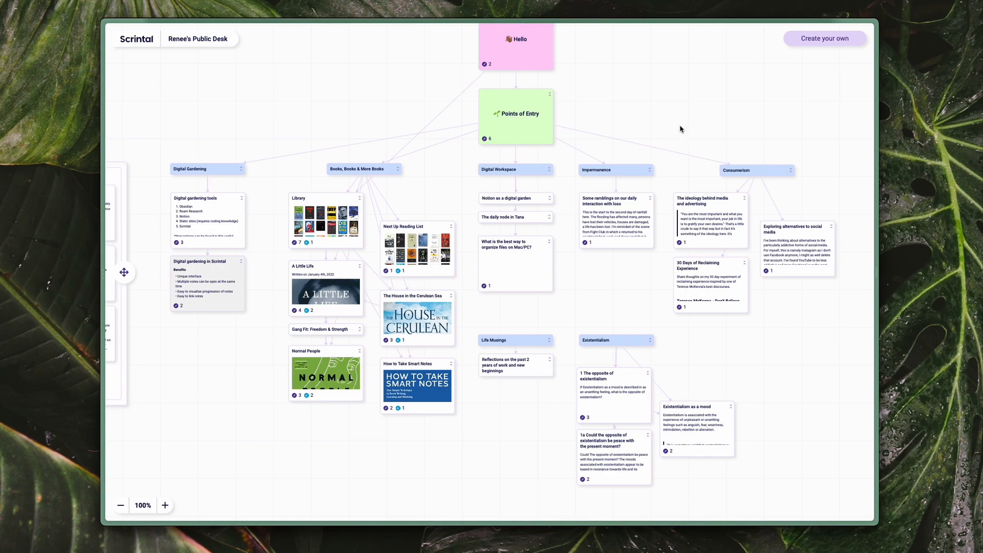
scroll(680, 129, "down", 1)
scroll(680, 129, "left", 1)
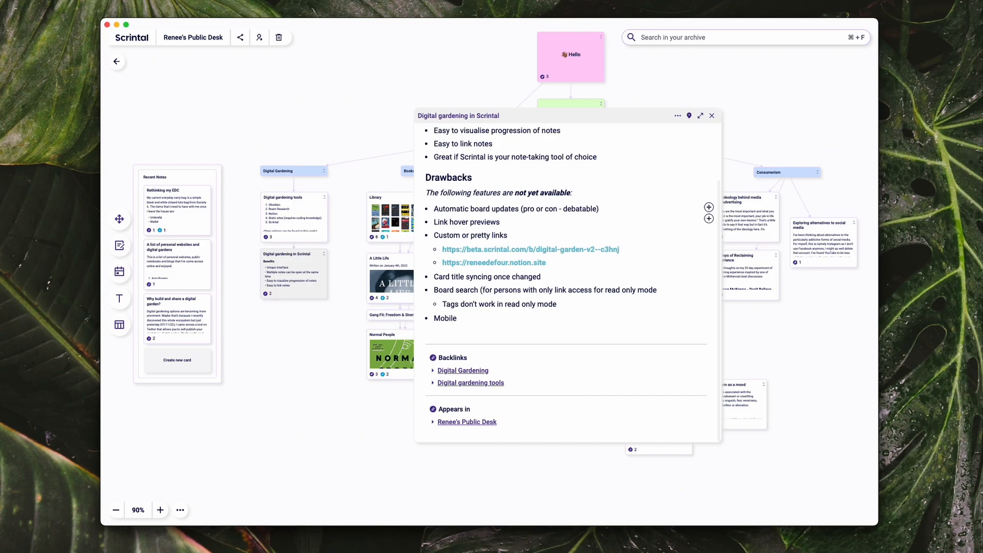
left_click(712, 116)
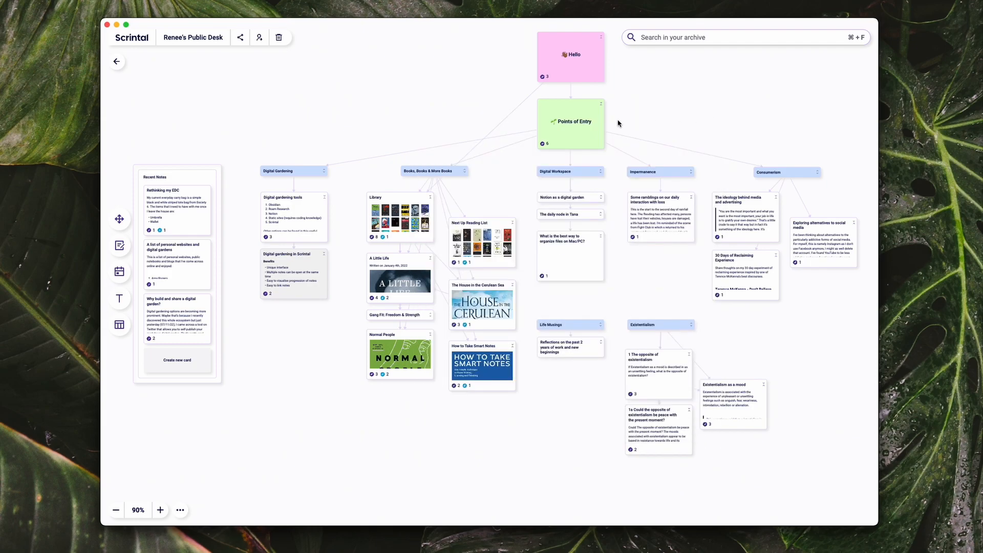
Create a blank full-screen card and preview Screen_Recording_20221109_124236_Chrome.mp4 from Downloads, centred over it
double_click(437, 67)
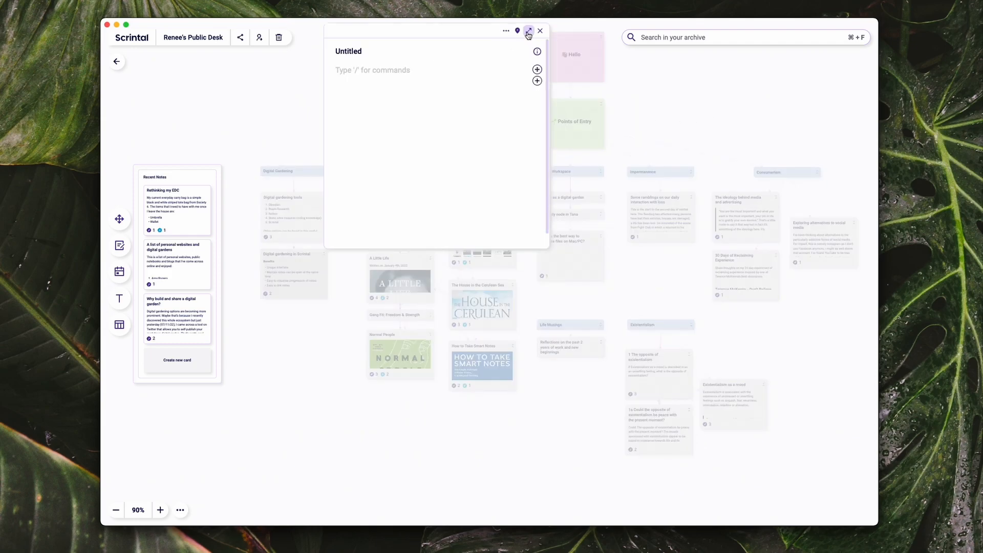
left_click(528, 32)
left_click(633, 552)
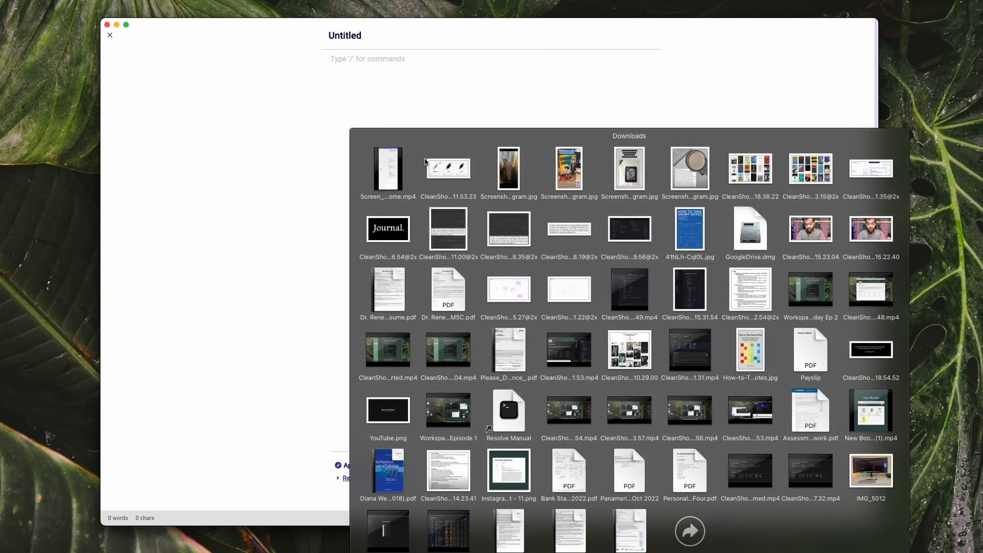
left_click(388, 170)
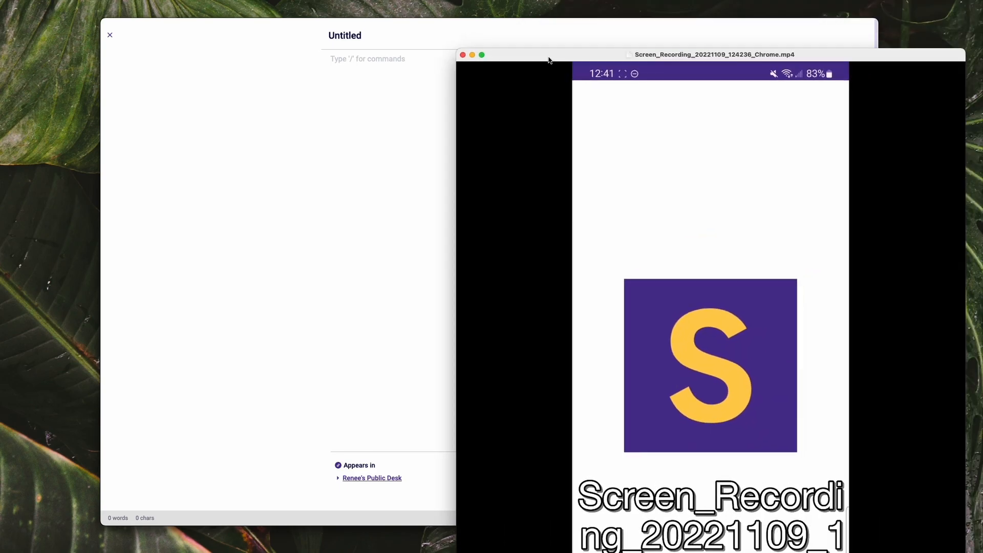
left_click_drag(548, 60, 367, 48)
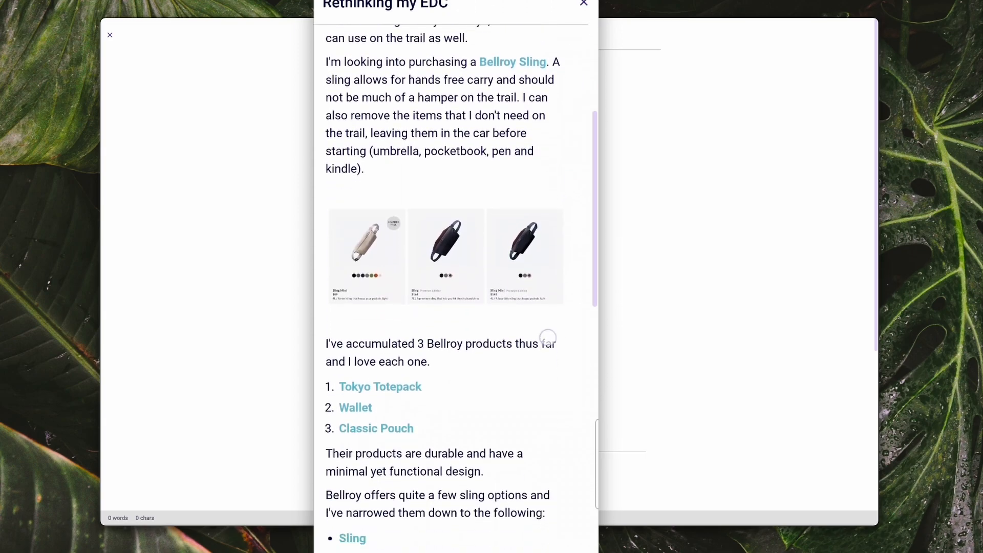
Watch the mobile recording scroll "Rethinking my EDC" and pan the board to "Digital gardening in Scrintal", and close the preview
left_click_drag(472, 0, 472, 135)
scroll(546, 366, "down", 5)
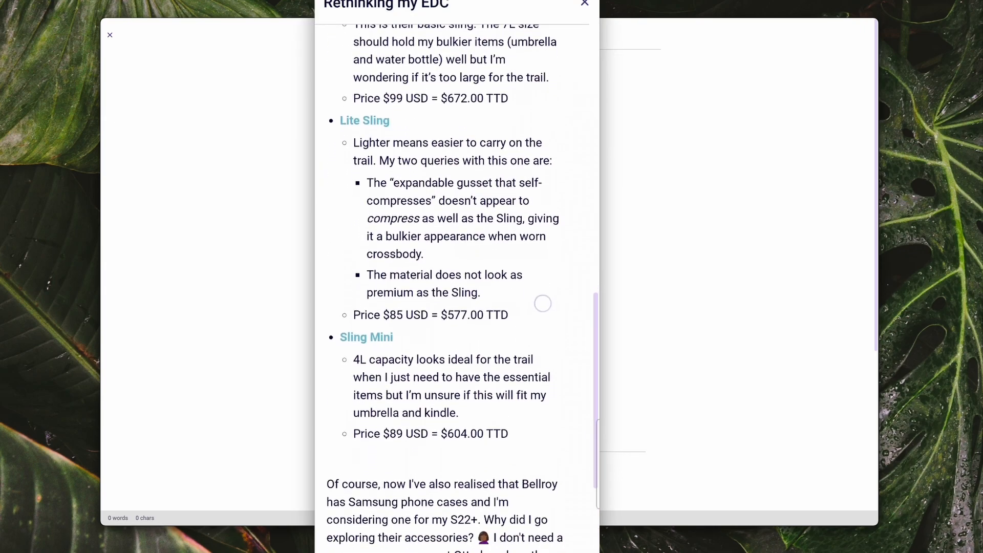
scroll(537, 241, "up", 15)
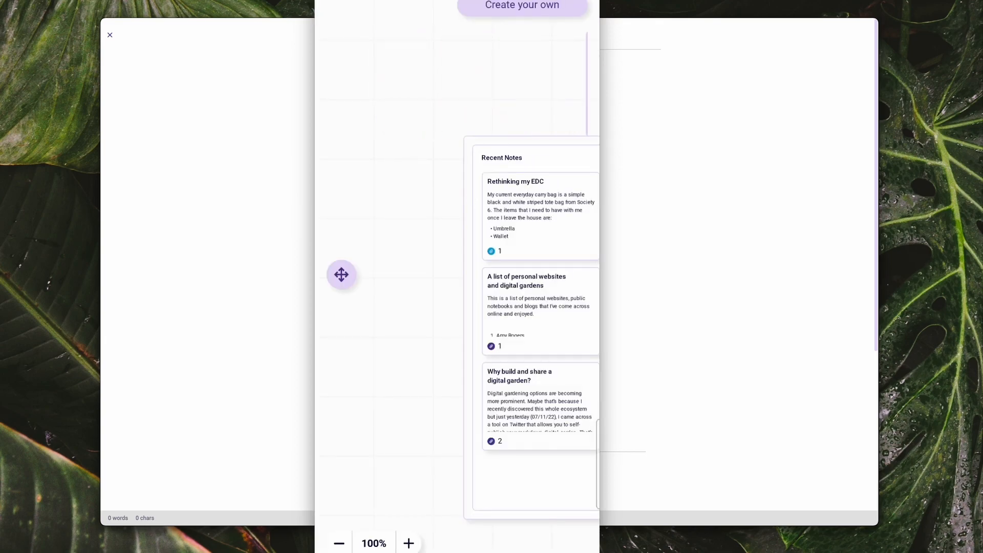
left_click_drag(475, 385, 331, 441)
left_click_drag(536, 410, 371, 434)
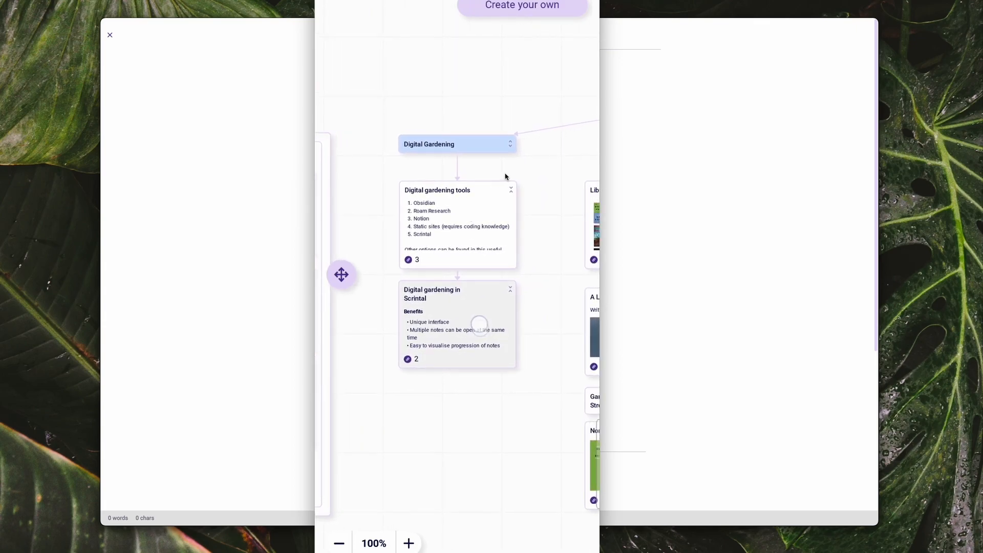
left_click(483, 326)
left_click_drag(539, 295, 341, 400)
left_click(584, 4)
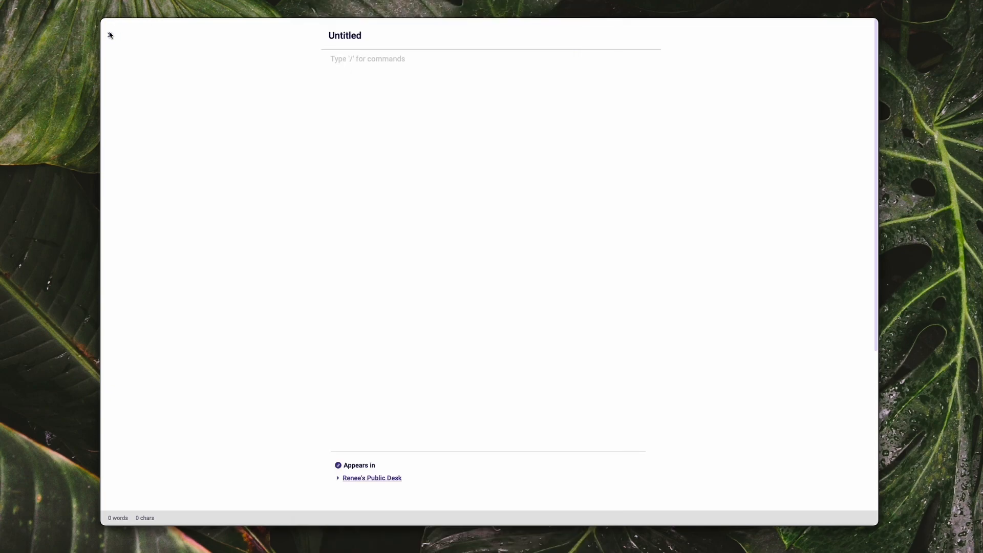
Exit the blank "Untitled" card's full-screen view, close it and permanently delete it from the desk
left_click(110, 36)
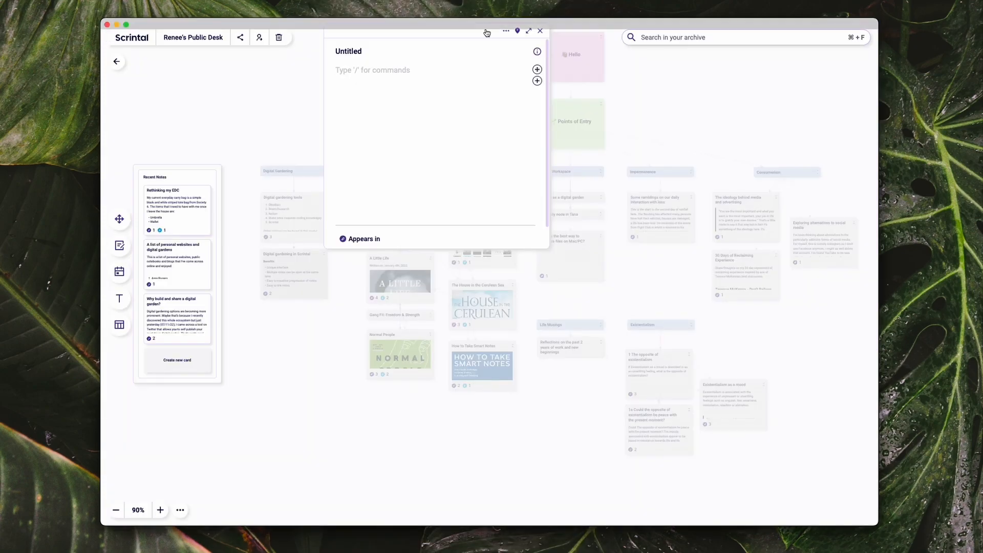
left_click(540, 33)
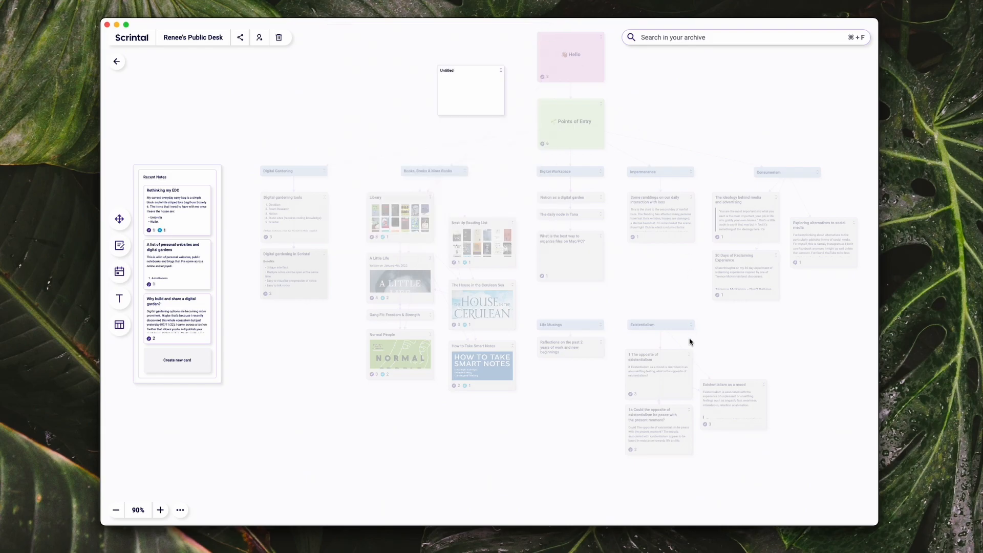
right_click(451, 101)
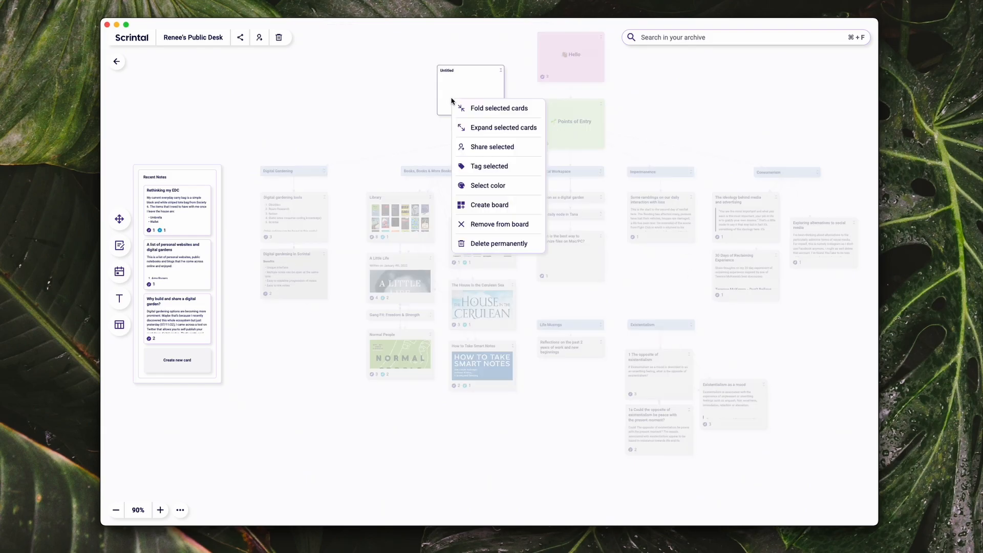
left_click(483, 243)
left_click(478, 115)
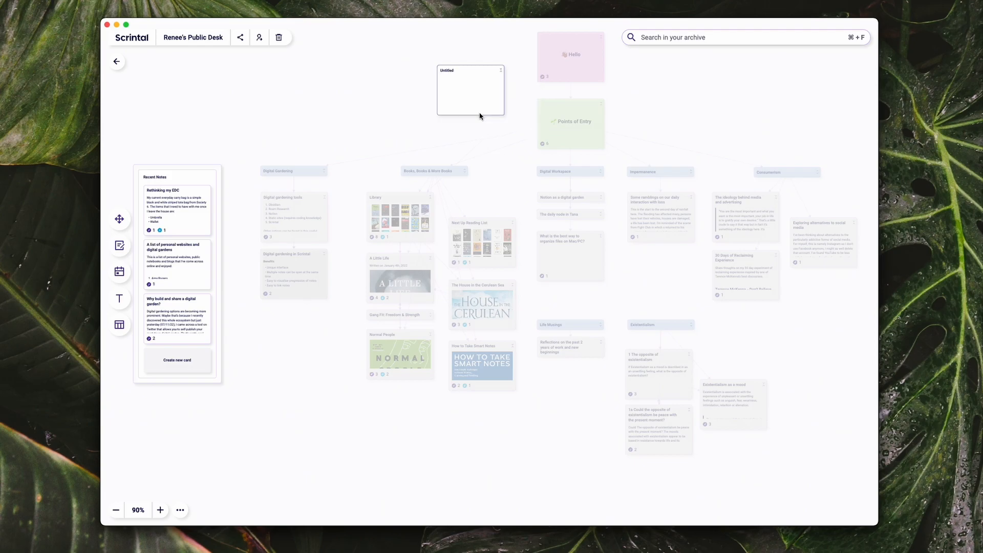
Open the "Digital gardening in Scrintal" card, check the last points of its drawbacks list and close it
left_click(309, 276)
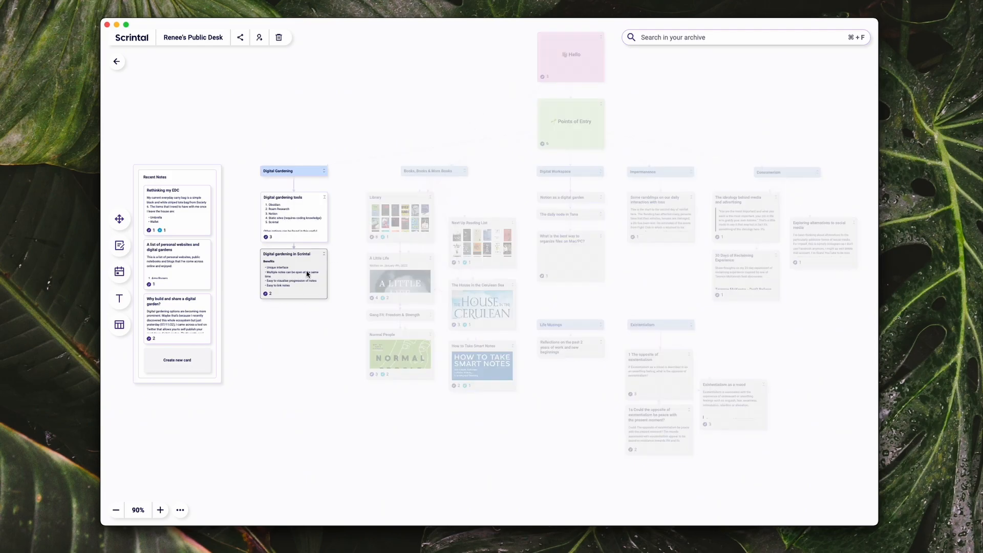
scroll(310, 277, "down", 5)
scroll(311, 277, "down", 2)
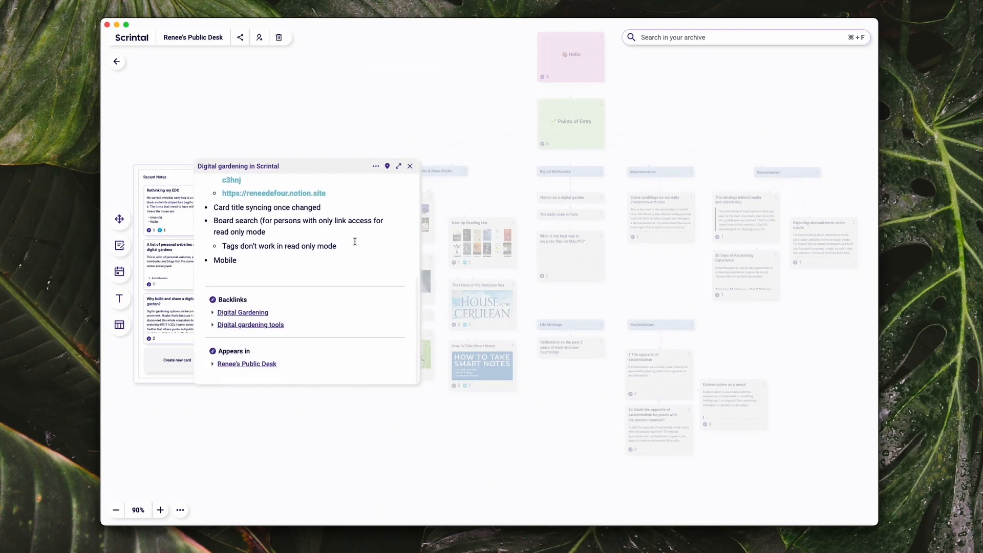
left_click(410, 166)
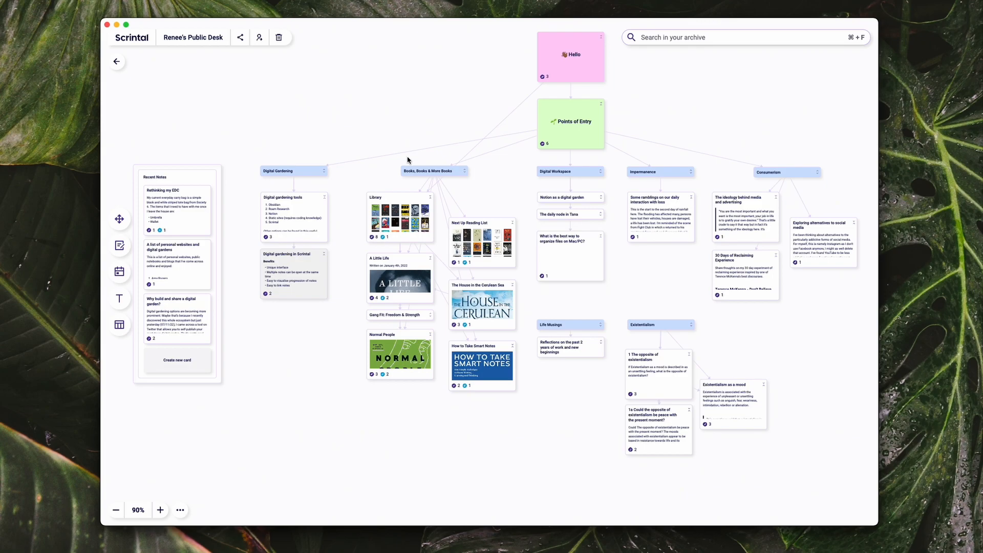
Add a column block to the board and place it directly below the "Digital gardening in Scrintal" card
scroll(408, 159, "down", 6)
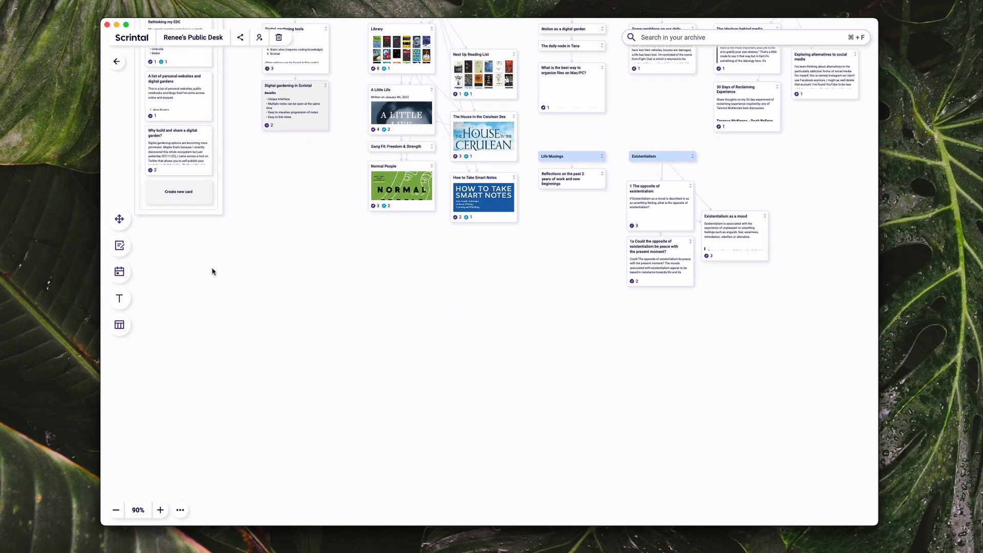
left_click(119, 273)
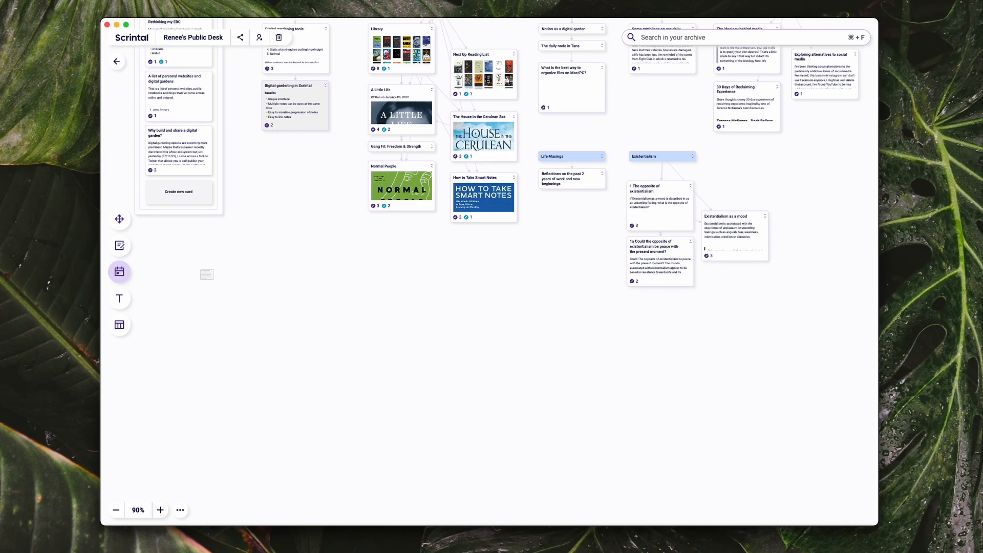
left_click(123, 328)
left_click(307, 324)
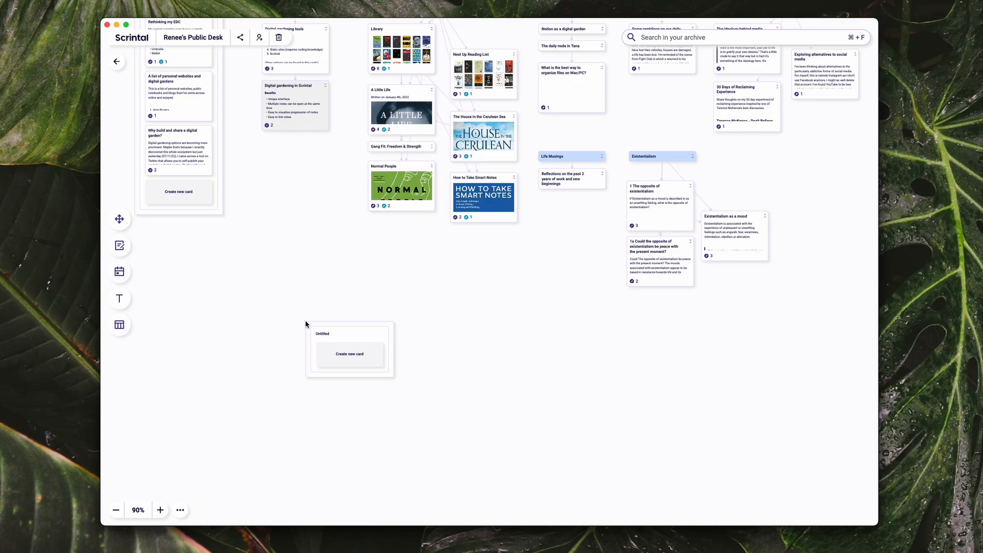
left_click_drag(335, 327, 292, 267)
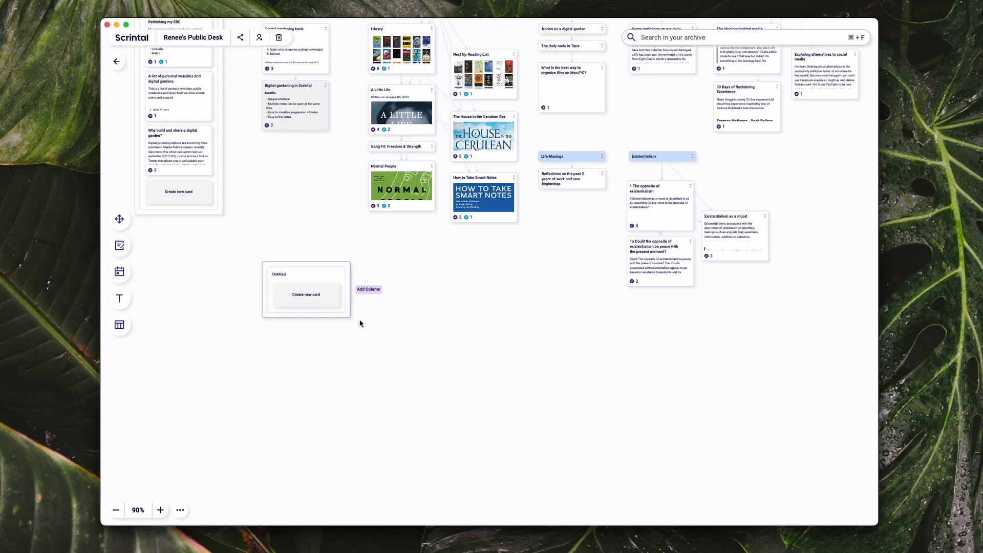
scroll(349, 318, "up", 3)
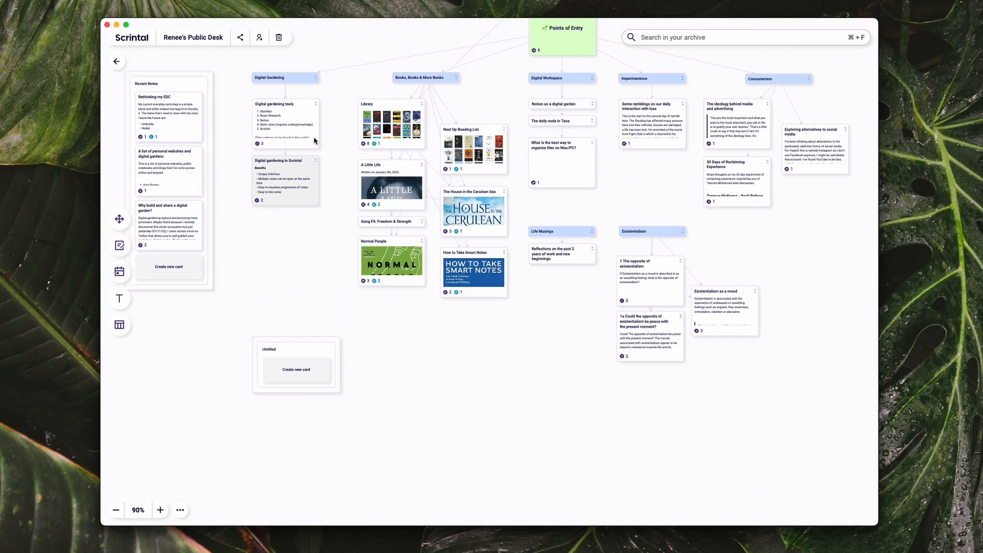
scroll(279, 272, "up", 6)
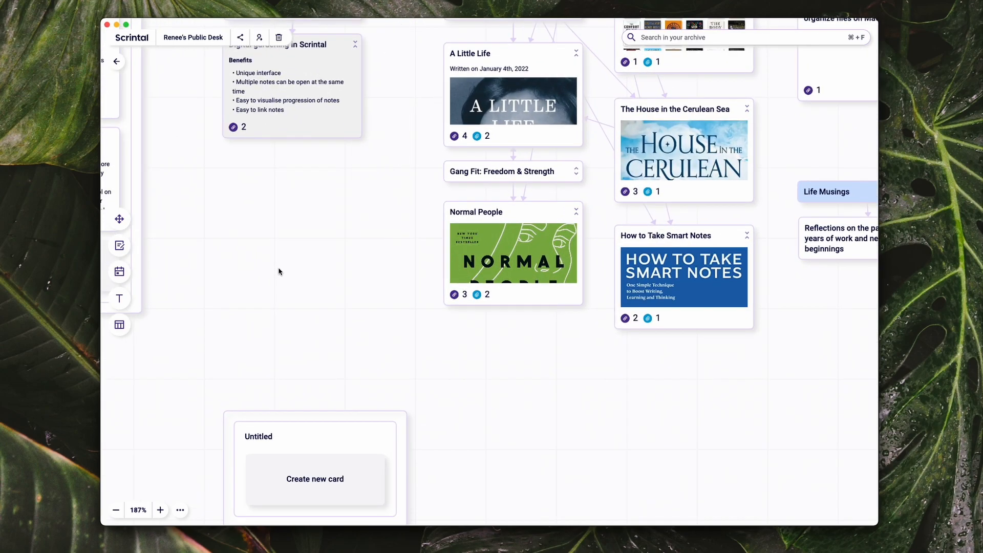
left_click_drag(279, 476, 281, 310)
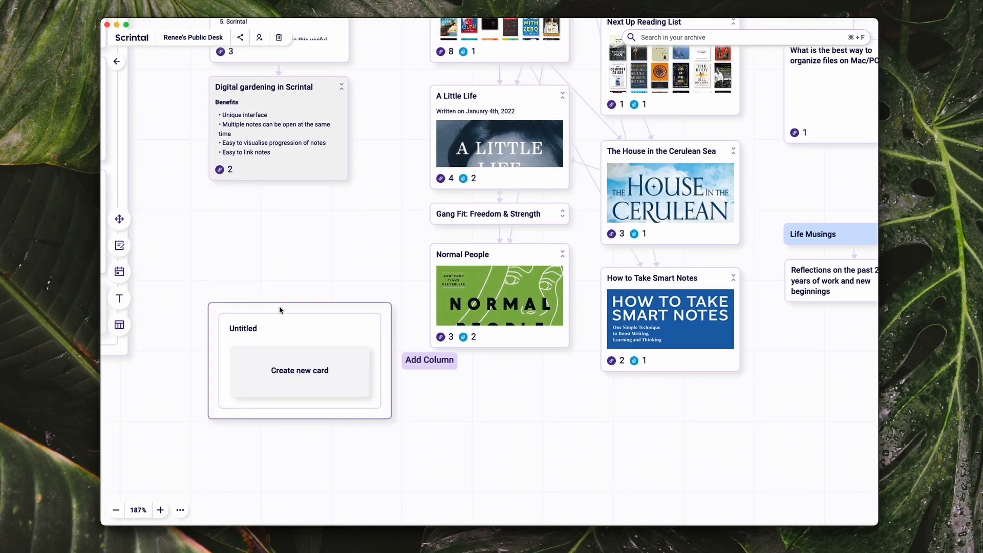
scroll(280, 310, "up", 4)
scroll(280, 310, "up", 1)
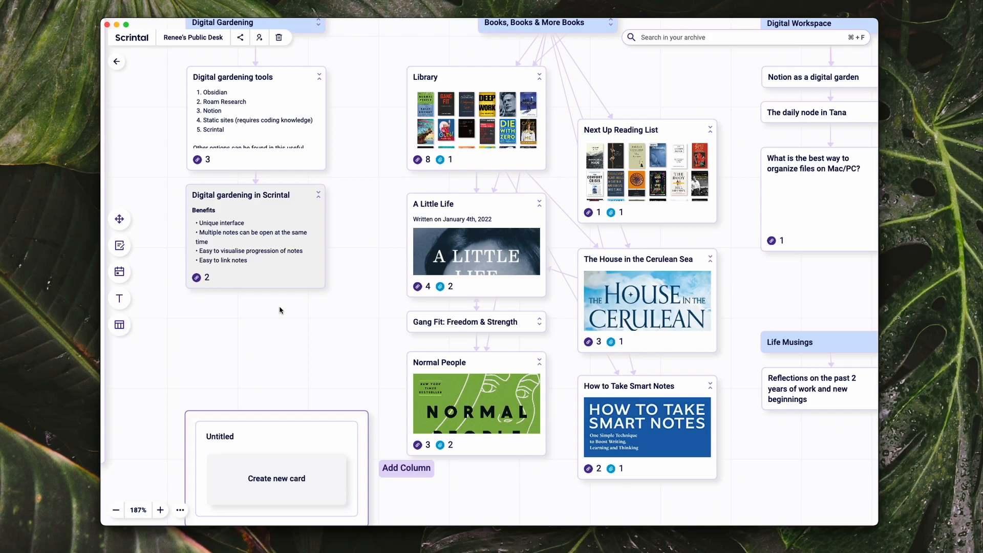
Rename the new block's column to "Digital Gardening"
left_click(307, 347)
scroll(307, 347, "down", 6)
scroll(306, 346, "up", 3)
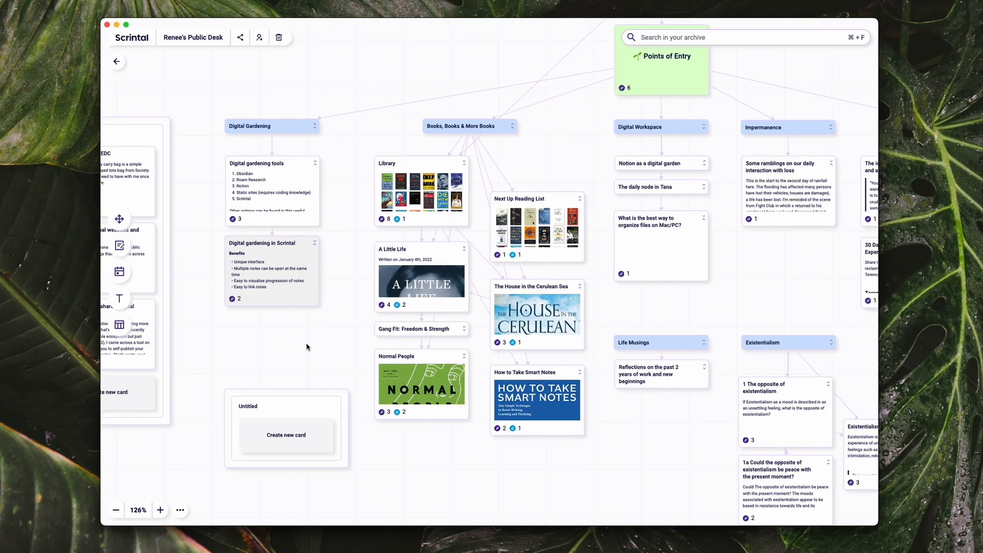
left_click(250, 406)
double_click(244, 407)
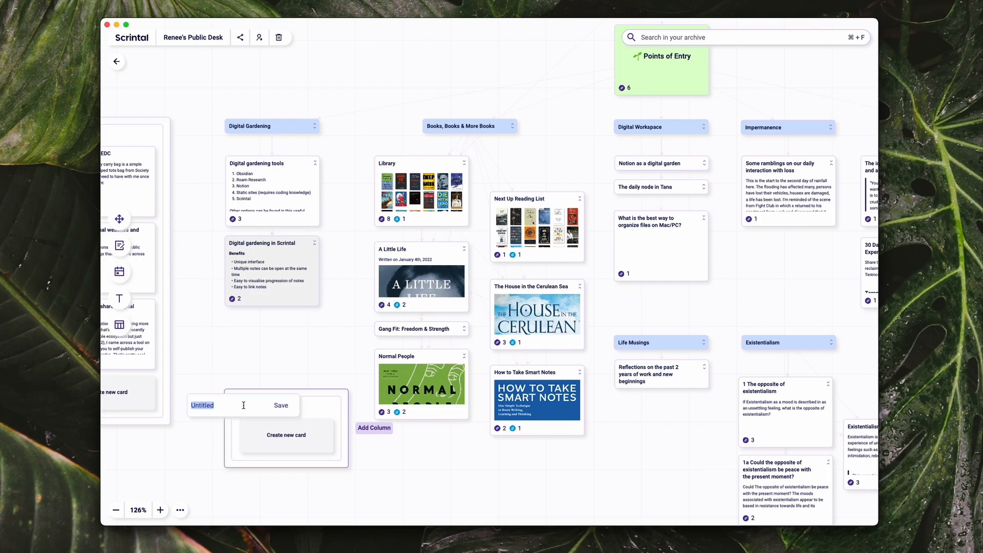
type("Digital Gardening")
left_click(282, 406)
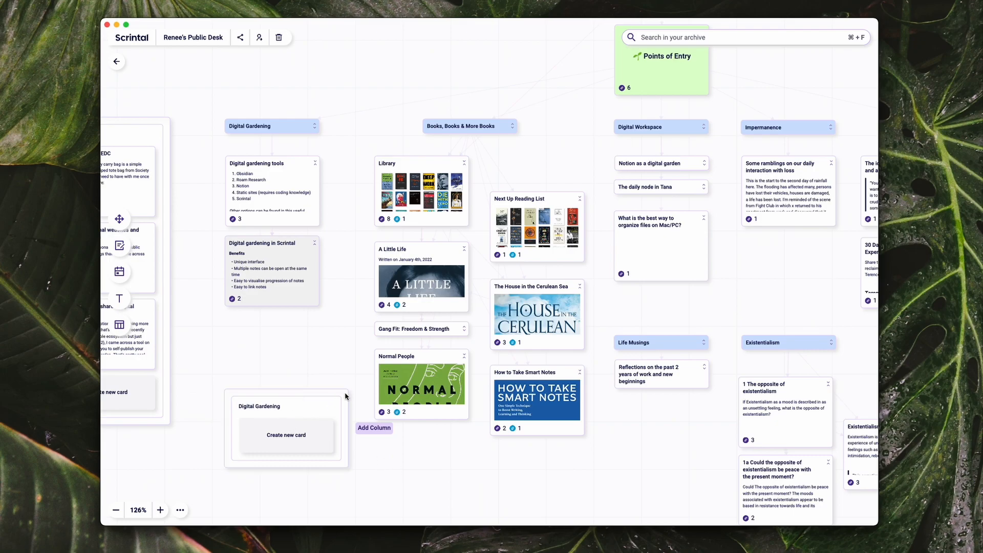
Add a second column named "Books" to the block and move the block just below the "Normal People" card
left_click(362, 429)
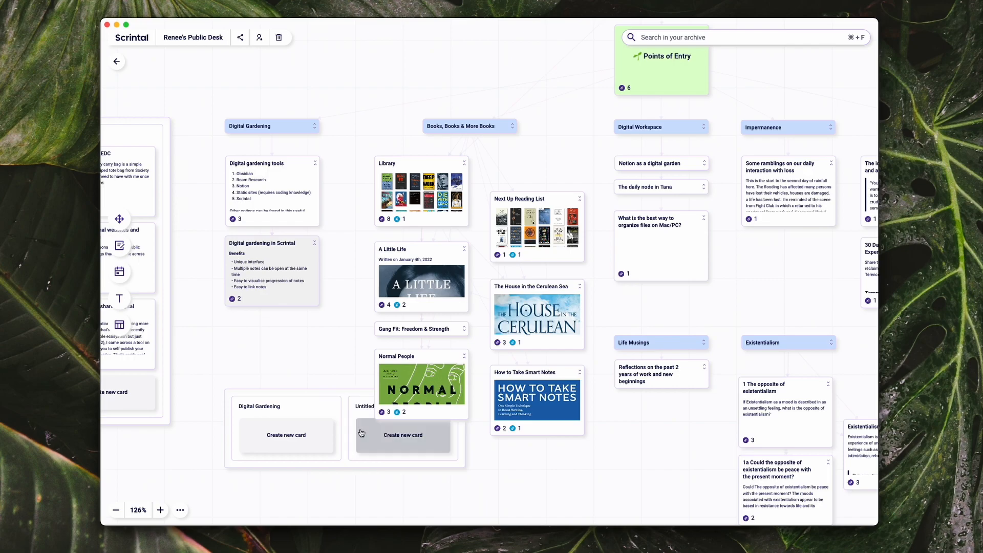
scroll(336, 433, "down", 4)
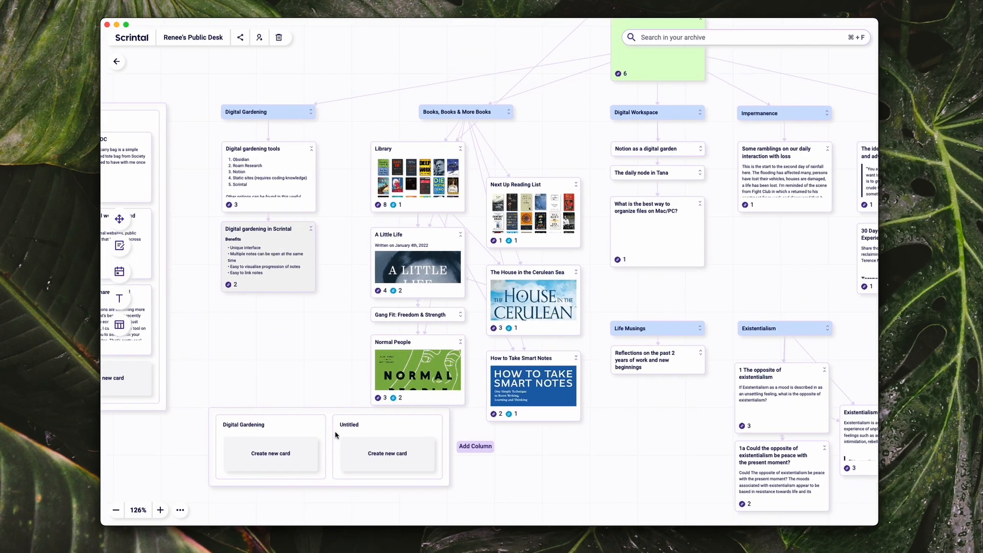
scroll(352, 322, "up", 1)
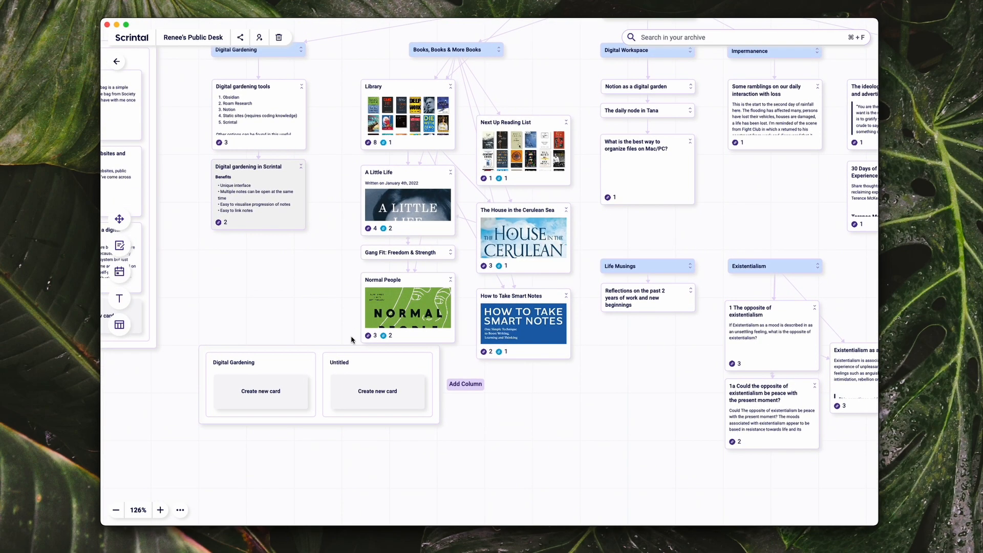
left_click(340, 362)
type("Books")
key("Return")
Add a third column named "Digital Workspace" and shift the block down clear of the book cards
left_click(467, 386)
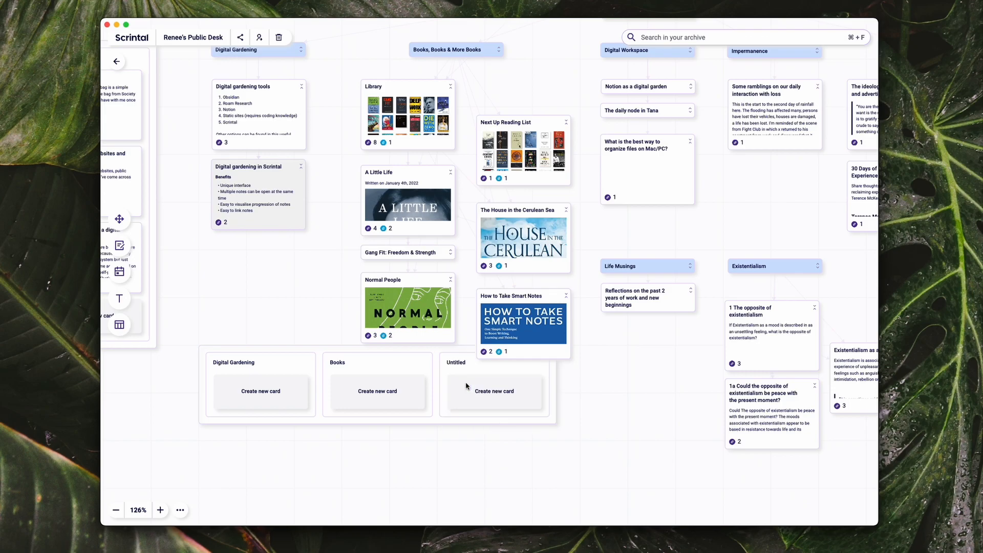
left_click(454, 361)
type("Digital Workspace")
key("Return")
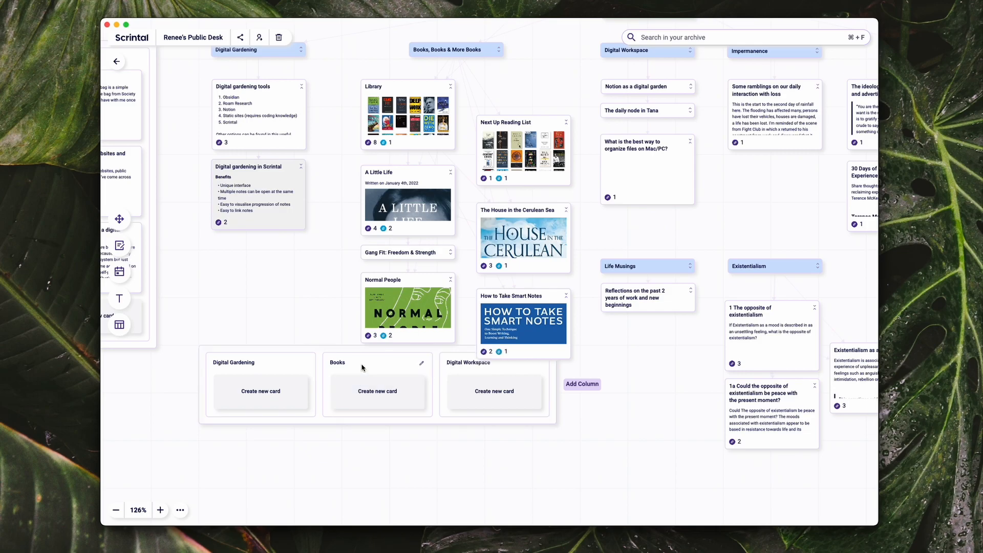
left_click_drag(332, 351, 332, 380)
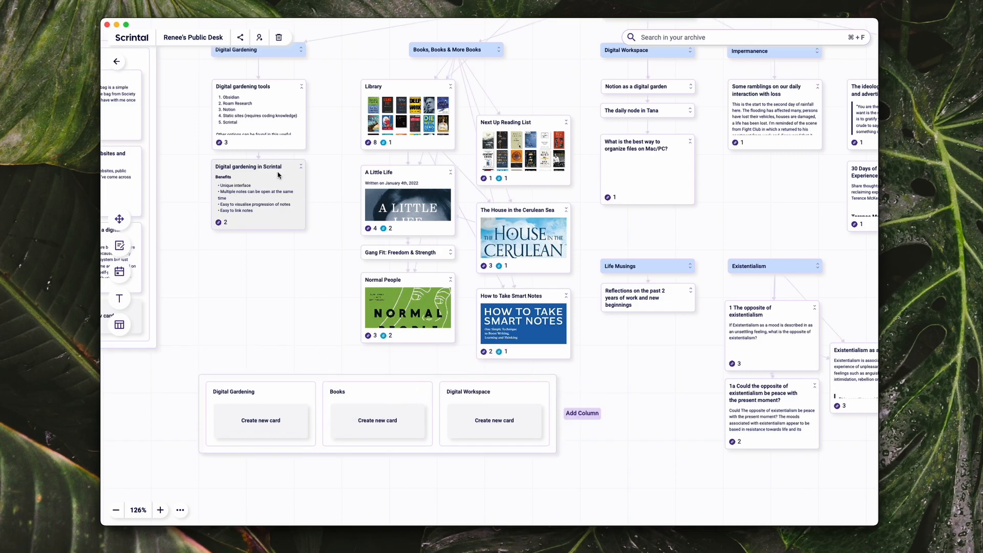
Fill the Digital Gardening column with the "Digital Gardening", "Digital gardening tools" and "Digital gardening in Scrintal" cards, and place the block beside Recent Notes
scroll(279, 176, "up", 1)
scroll(279, 175, "left", 1)
scroll(171, 228, "left", 5)
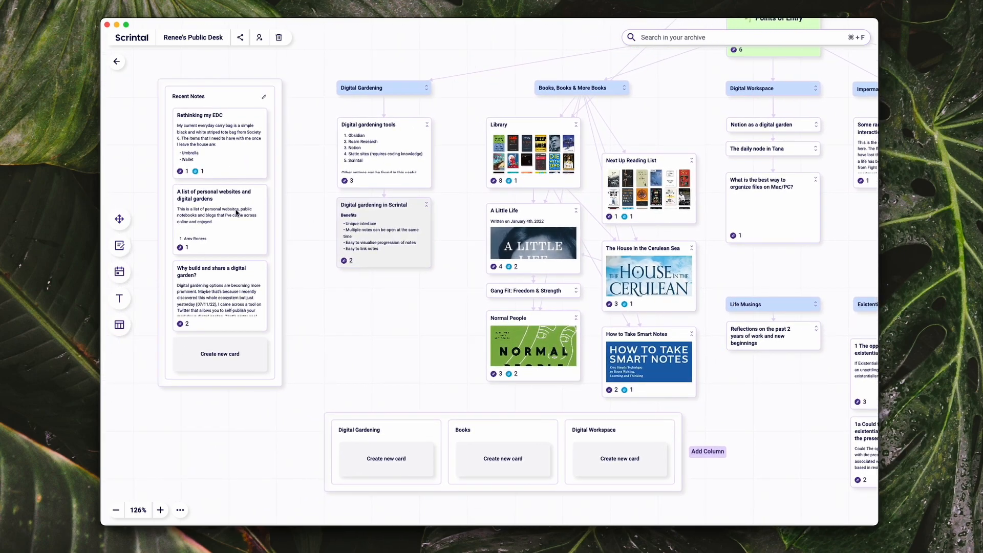
left_click_drag(426, 419, 420, 285)
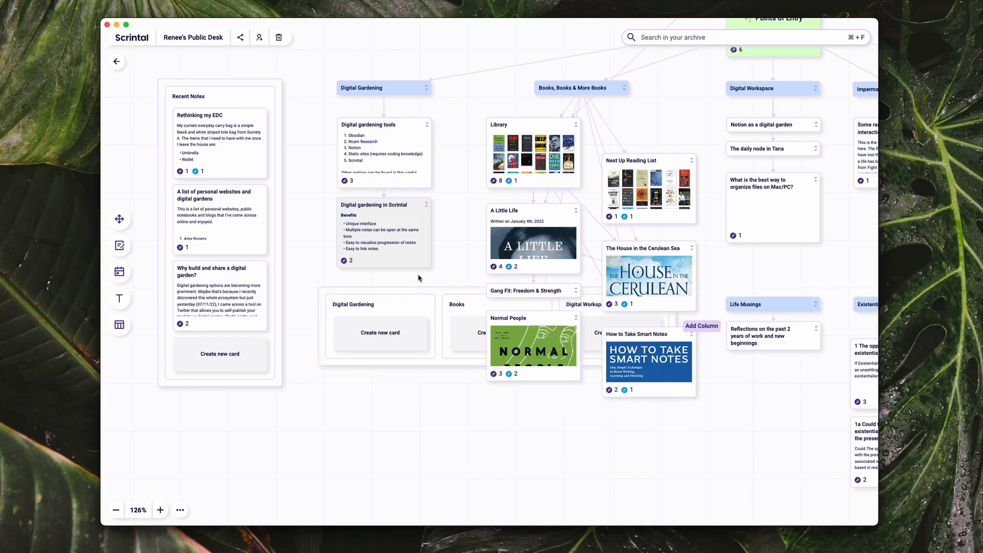
left_click_drag(407, 159, 400, 328)
left_click_drag(394, 240, 392, 409)
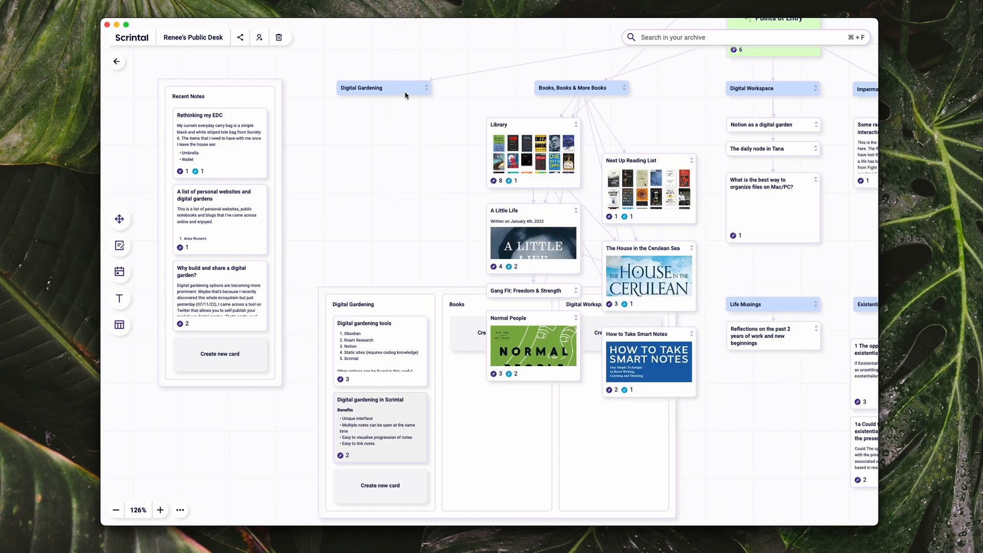
mouse_move(404, 92)
left_mouse_down()
mouse_move(394, 319)
mouse_move(378, 201)
mouse_move(386, 114)
mouse_move(419, 304)
mouse_move(428, 241)
mouse_move(419, 36)
mouse_move(415, 87)
left_mouse_up()
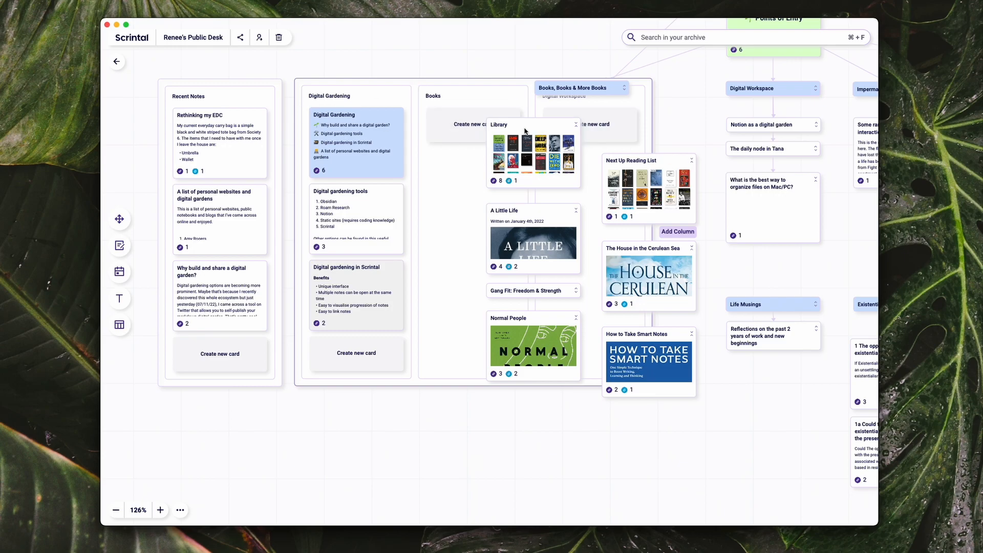
Move the "Library", "A Little Life", "Gang Fit: Freedom & Strength" and "Normal People" cards into the Books column
left_click_drag(525, 131, 470, 131)
left_click_drag(534, 212, 481, 199)
left_click_drag(526, 296, 501, 302)
left_click_drag(515, 336, 471, 329)
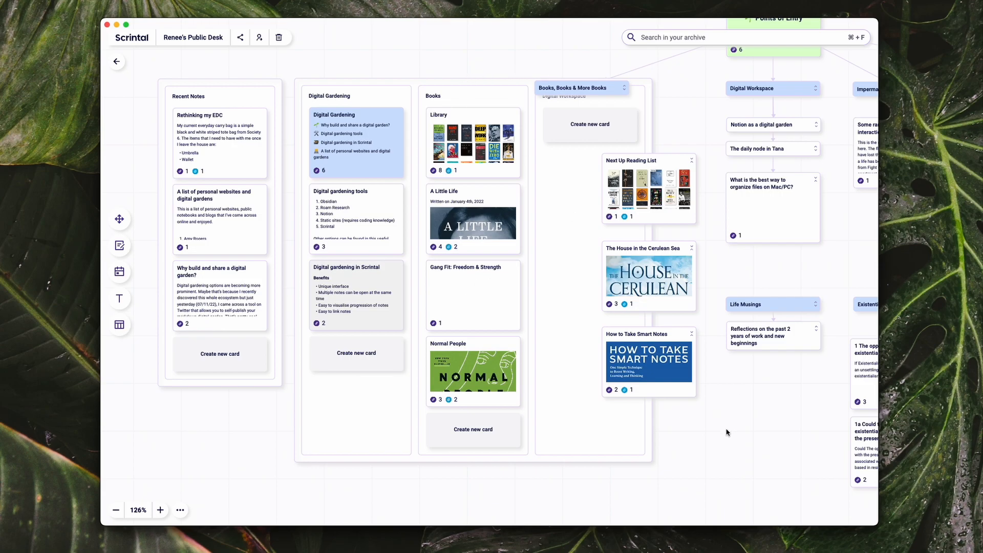
Add the "Next Up Reading List", "The House in the Cerulean Sea" and "How to Take Smart Notes" cards to the Books column
left_click_drag(640, 189, 469, 369)
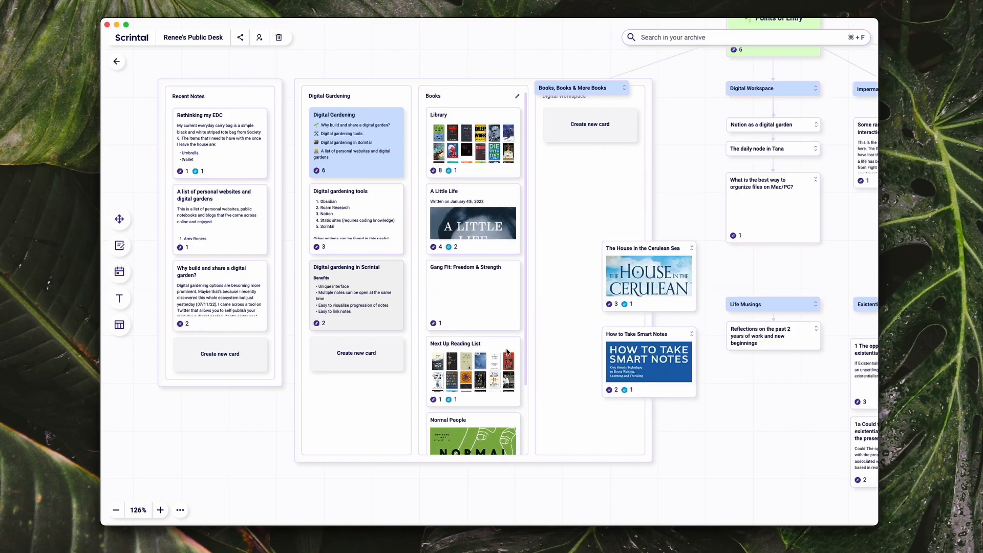
left_click_drag(635, 283, 471, 428)
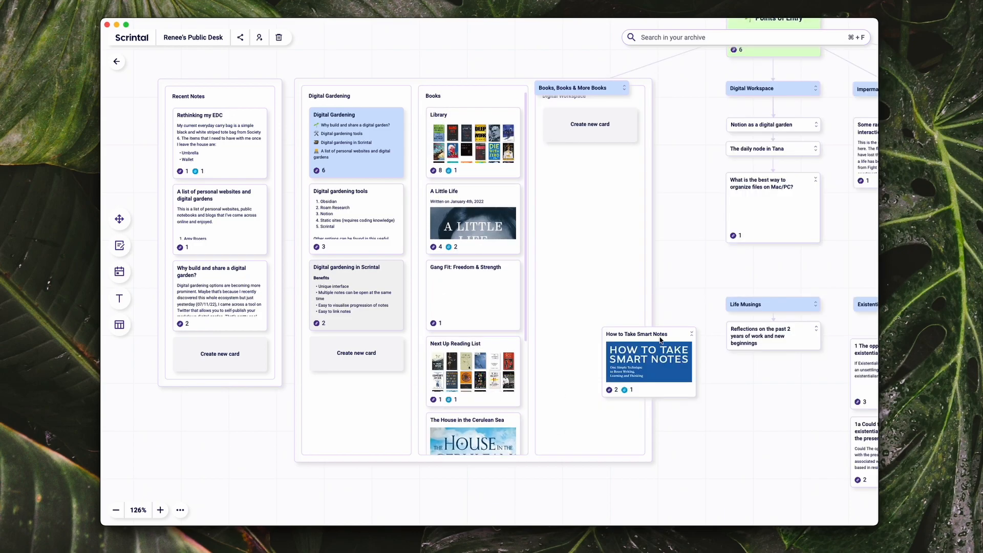
left_click_drag(660, 339, 473, 420)
scroll(478, 414, "down", 5)
scroll(477, 414, "up", 5)
scroll(599, 327, "up", 2)
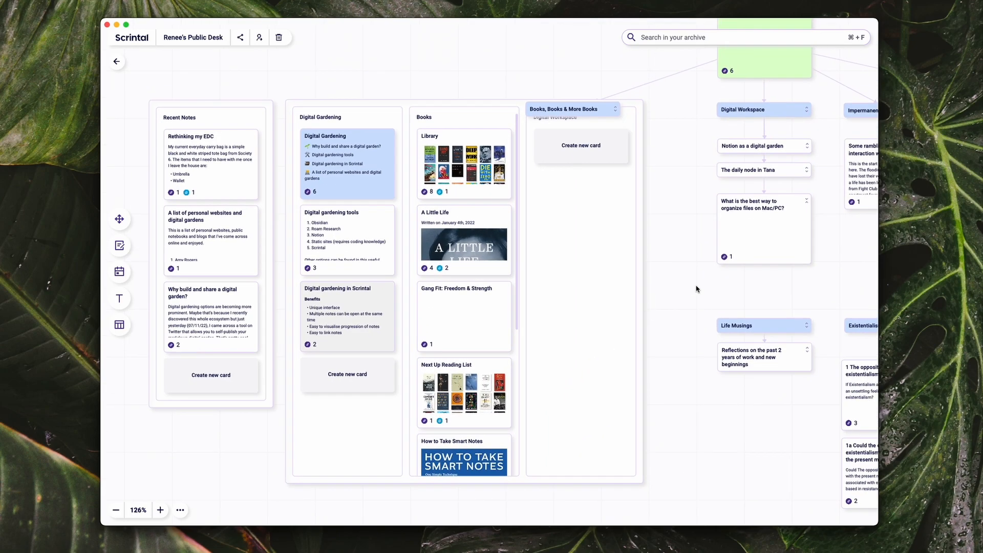
Place the "Books, Books & More Books" card first in the Books column and set the block close beside Recent Notes
left_click_drag(472, 109, 486, 144)
left_click_drag(546, 109, 458, 170)
left_click_drag(494, 141, 483, 103)
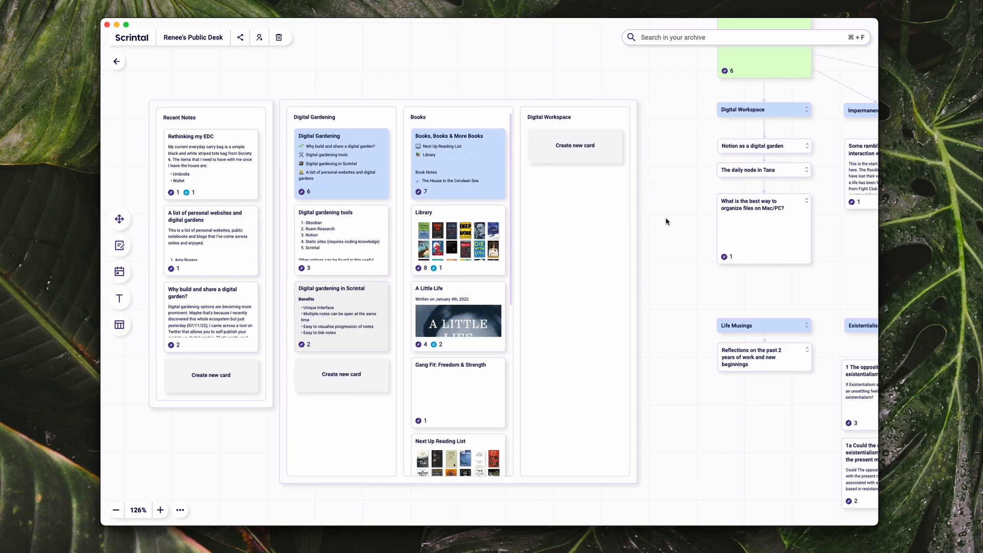
Examine how the Recent Notes and topic columns sit beside the Hello and Points of Entry cards
scroll(666, 221, "up", 1)
scroll(666, 221, "right", 1)
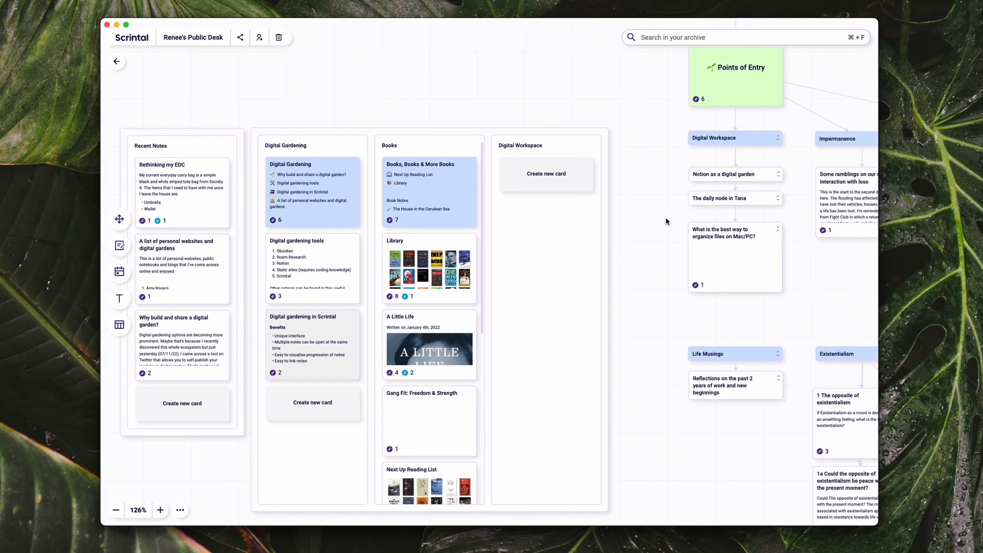
scroll(666, 221, "up", 1)
scroll(666, 221, "left", 1)
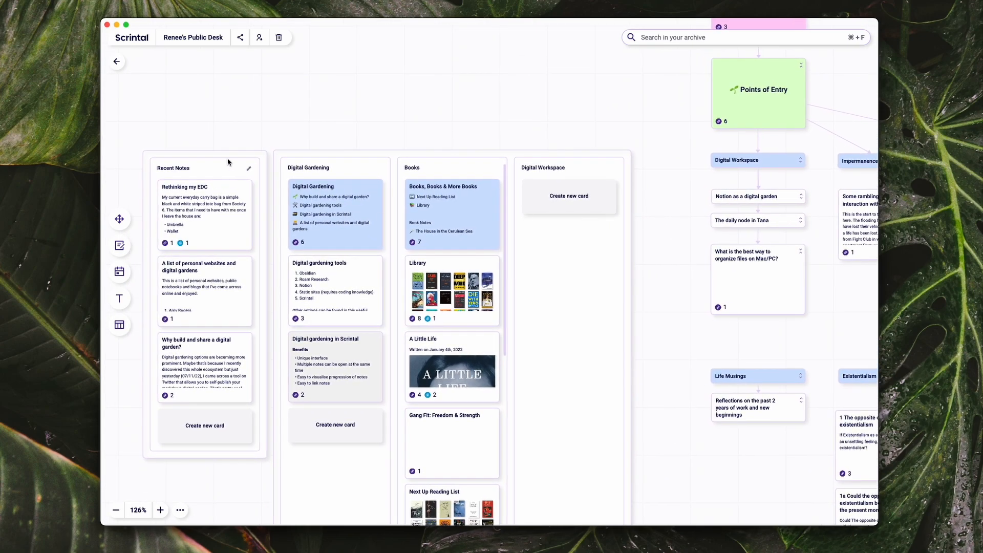
scroll(224, 170, "up", 1)
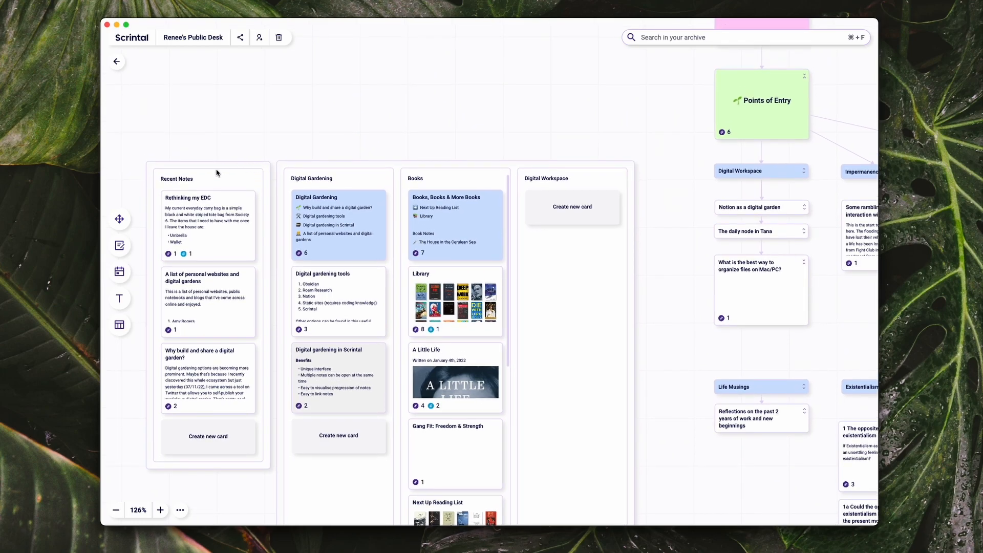
scroll(769, 84, "up", 3)
scroll(768, 85, "right", 1)
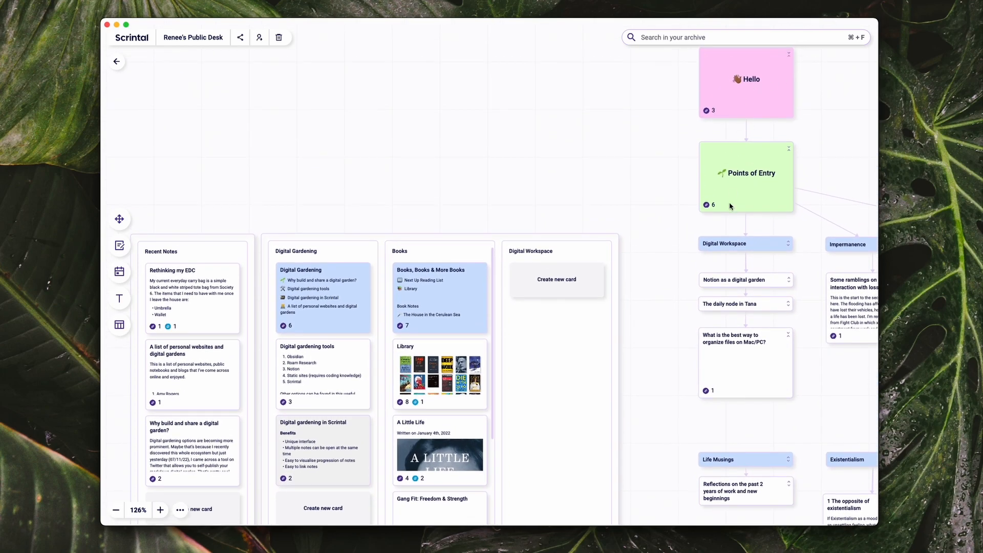
scroll(738, 189, "down", 4)
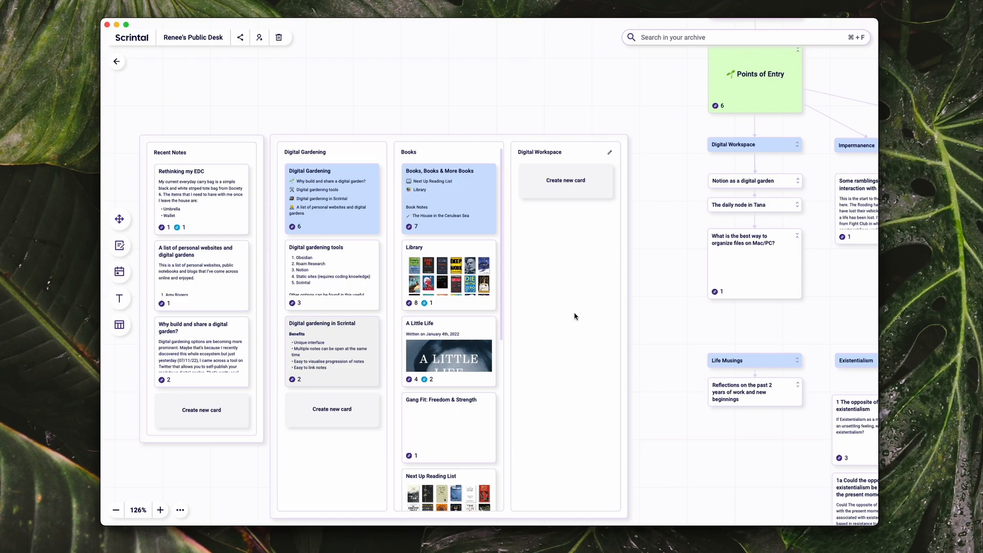
Open the "Digital gardening in Scrintal" card, read its benefits and drawbacks to the end, and close it
left_click(347, 344)
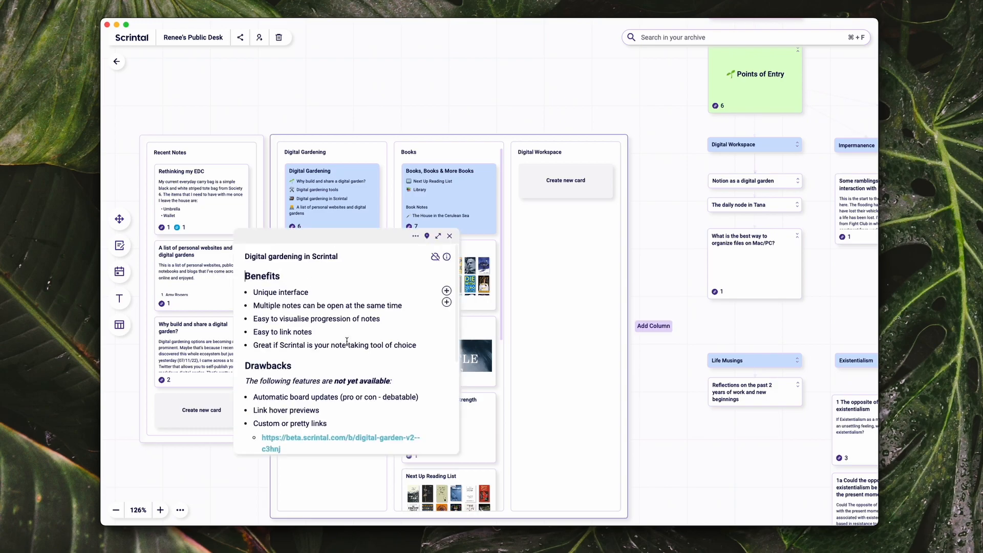
scroll(347, 342, "down", 5)
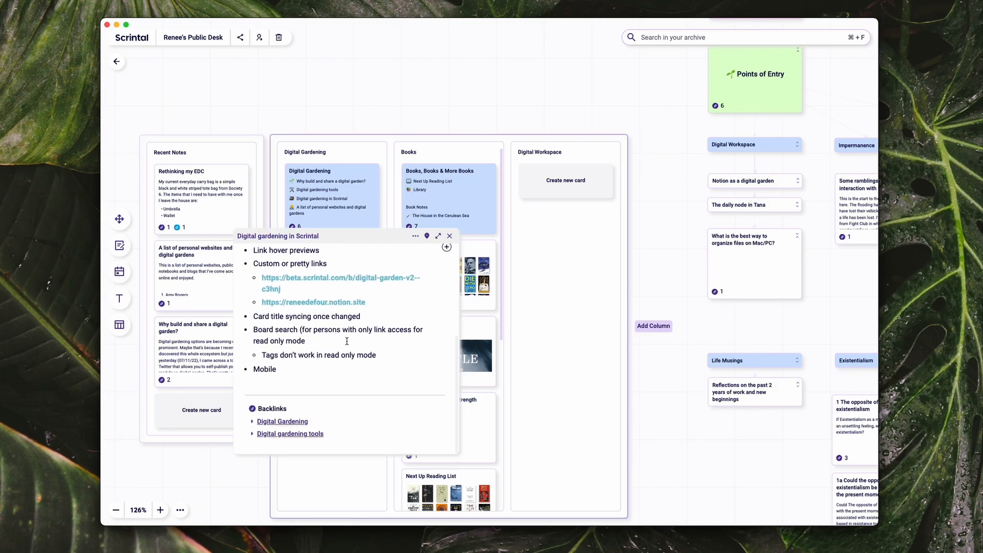
left_click(449, 236)
left_click(521, 127)
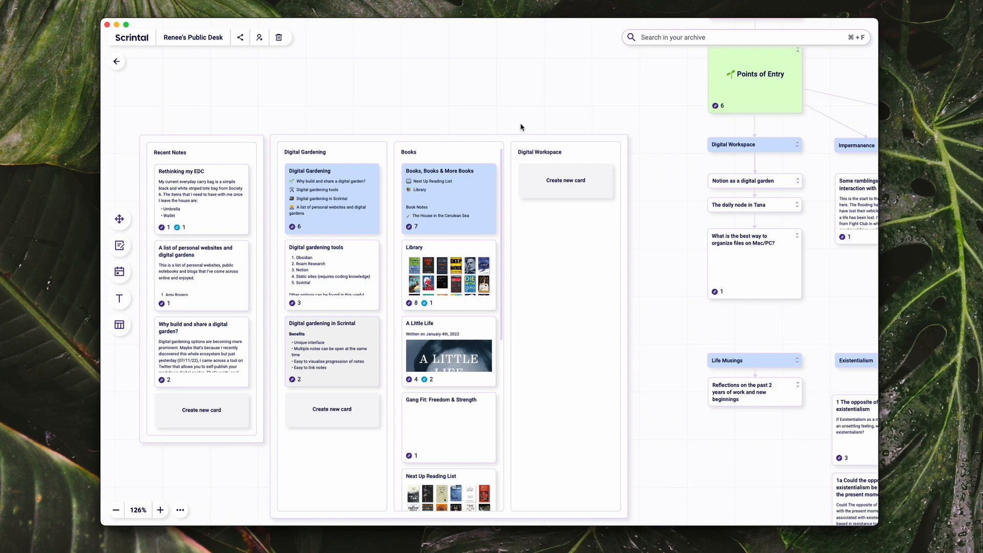
Compare the columns with the linked card tree, and open the "Rethinking my EDC" card in Recent Notes to read it
scroll(521, 127, "down", 5)
scroll(522, 127, "up", 5)
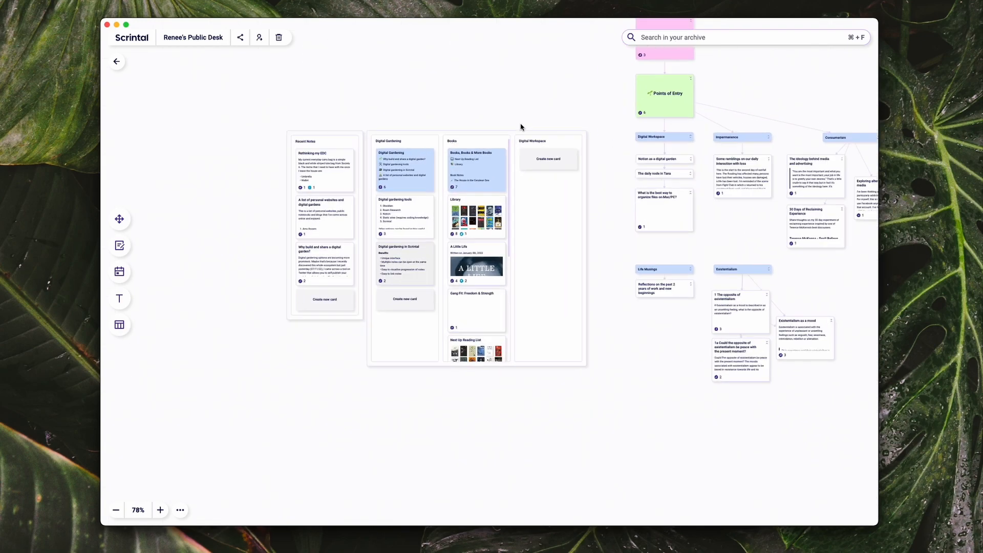
scroll(521, 127, "right", 1)
scroll(520, 125, "right", 3)
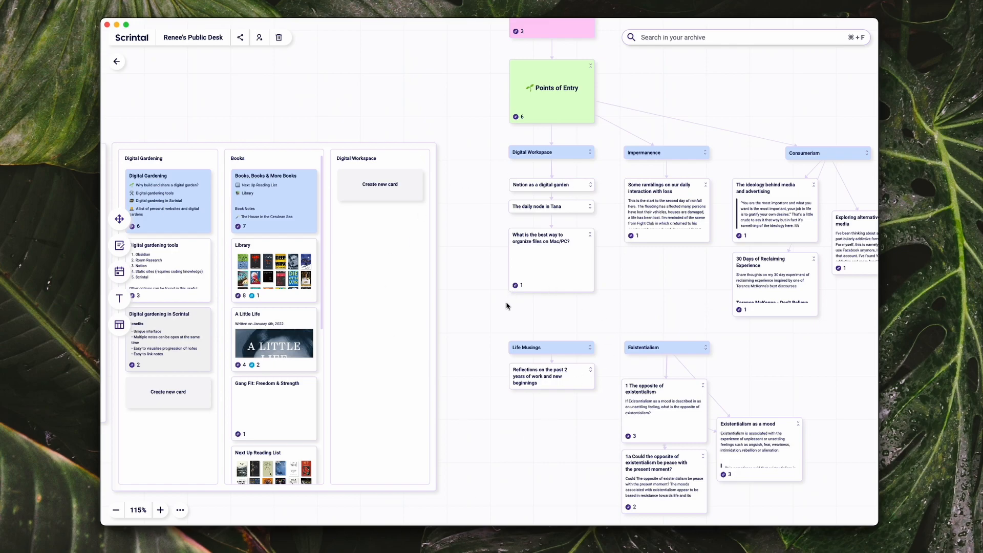
scroll(507, 306, "left", 3)
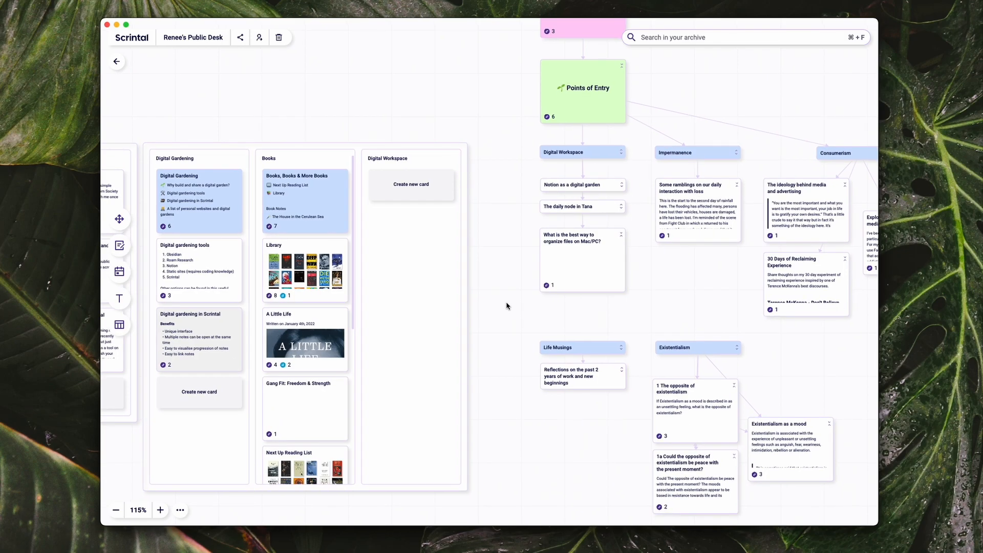
scroll(507, 306, "left", 10)
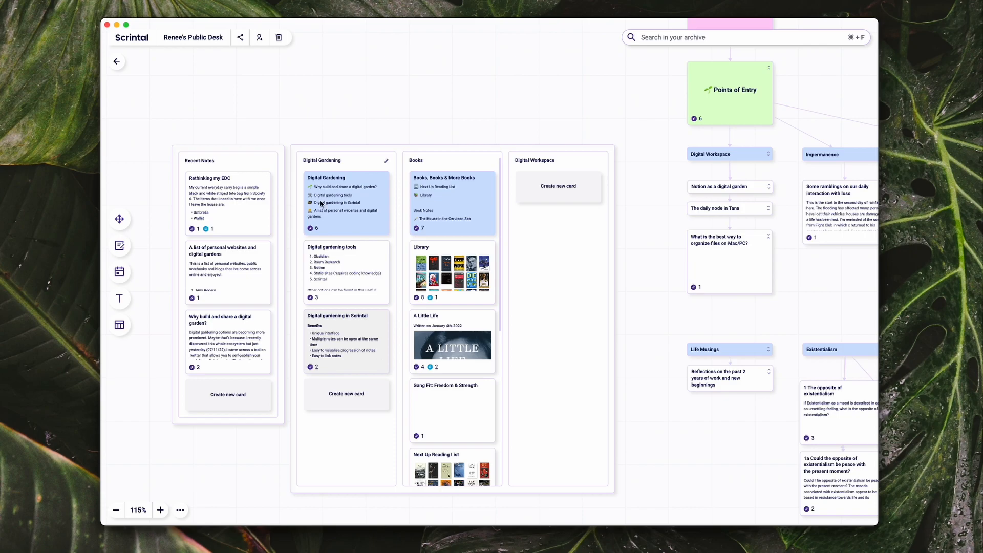
left_click(243, 201)
scroll(241, 197, "down", 3)
scroll(241, 197, "up", 3)
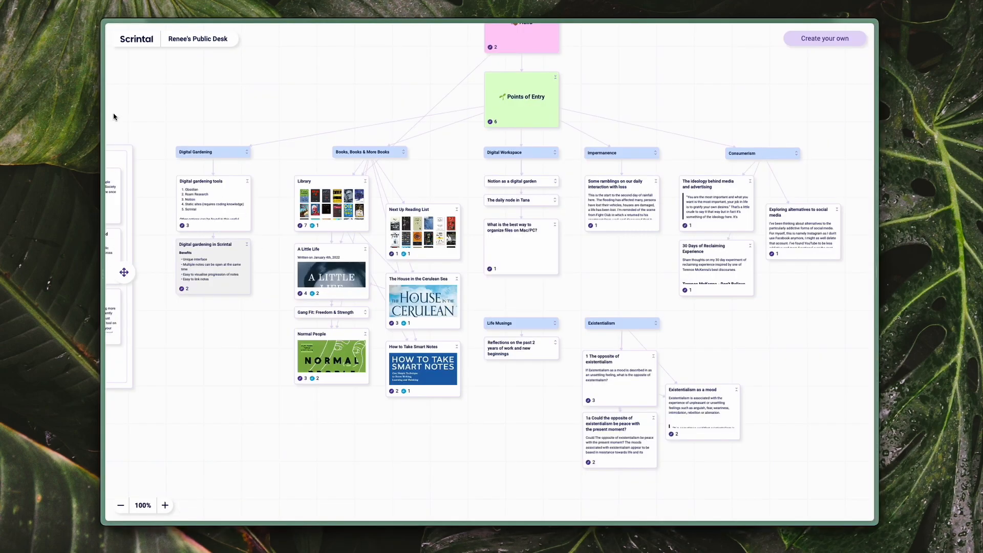
Switch to the browser, open bloggi.co in a new tab and go to the account's posts
mouse_move(101, 111)
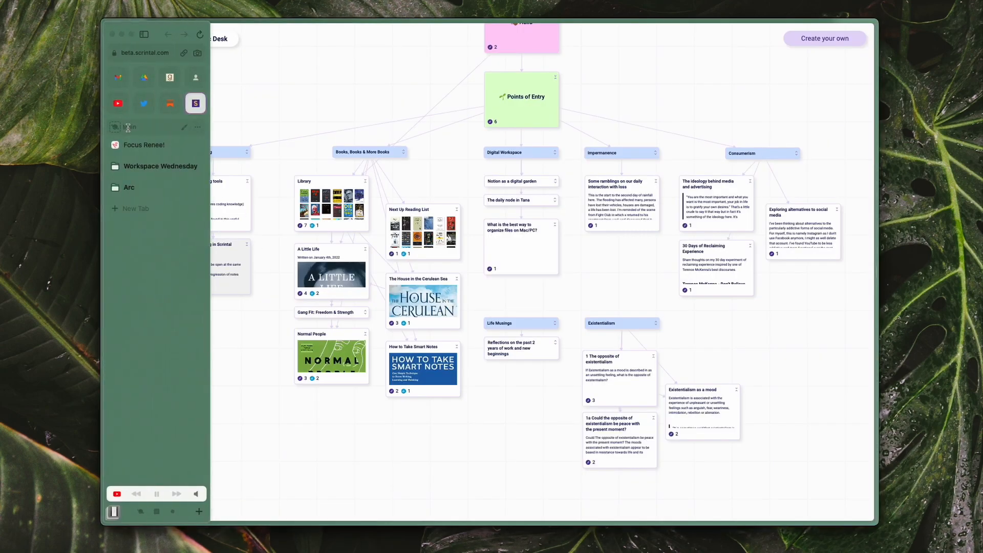
left_click(139, 209)
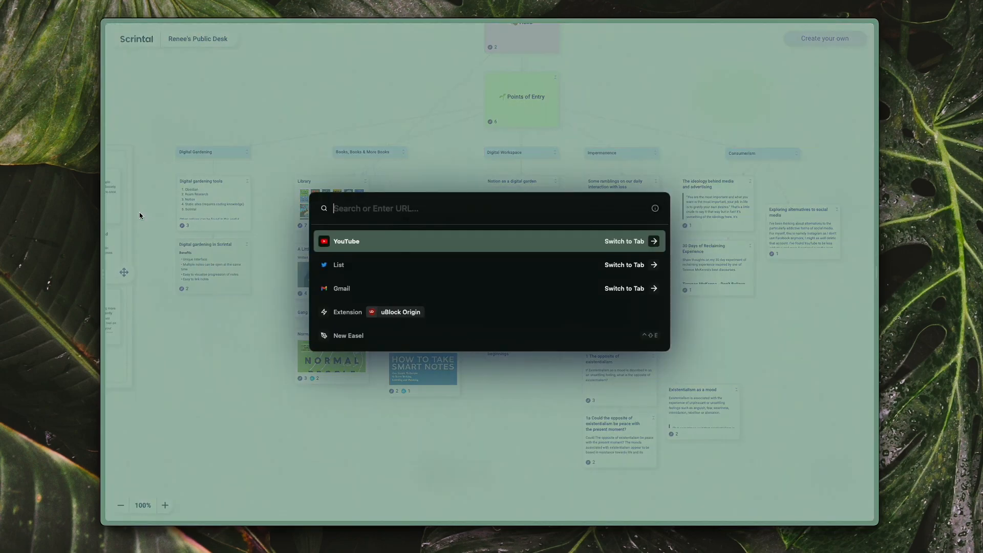
type("bloggi")
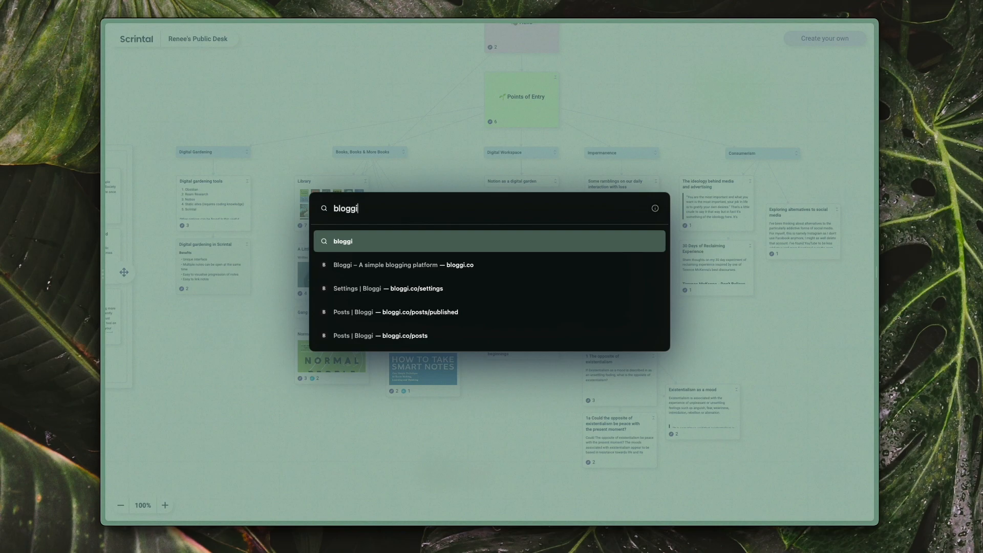
key("Down")
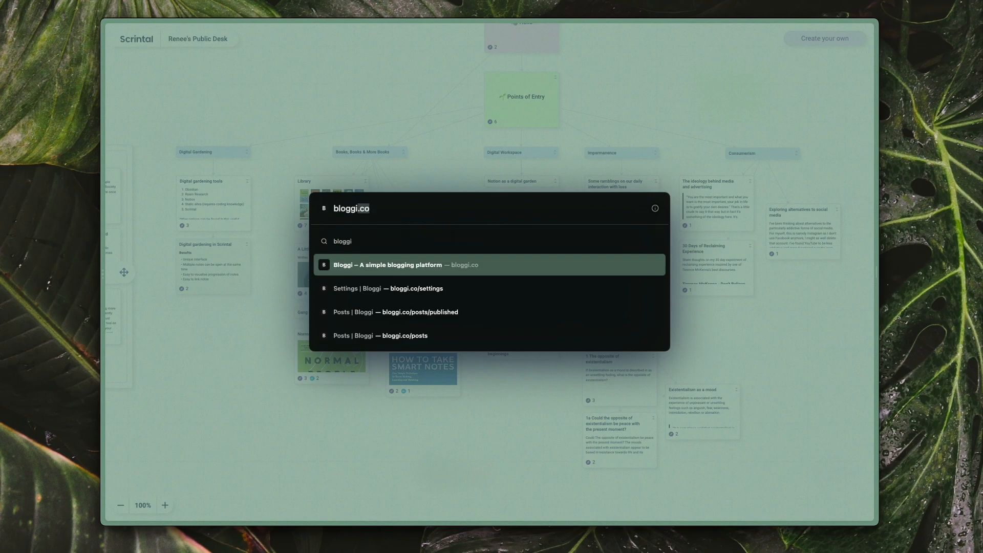
key("Return")
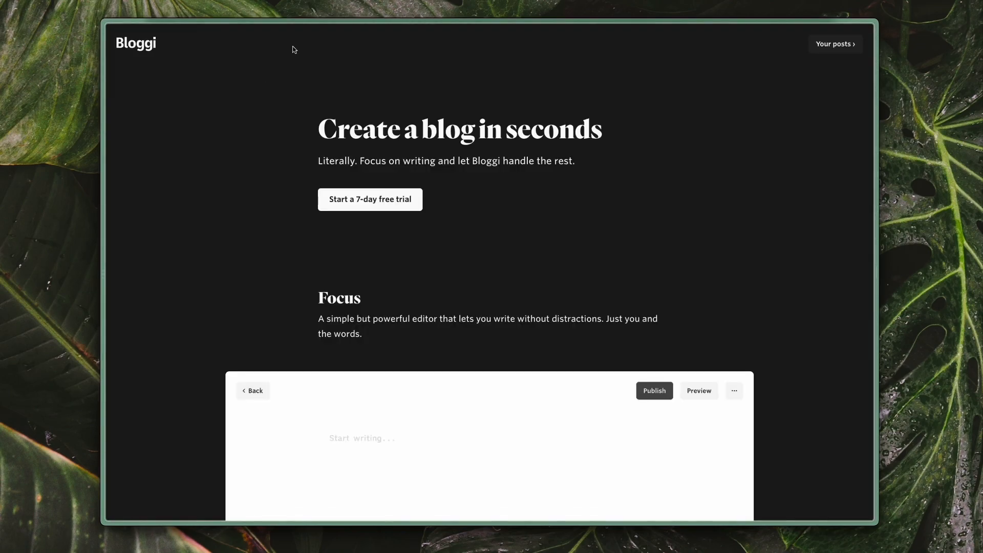
left_click(840, 50)
left_click(794, 44)
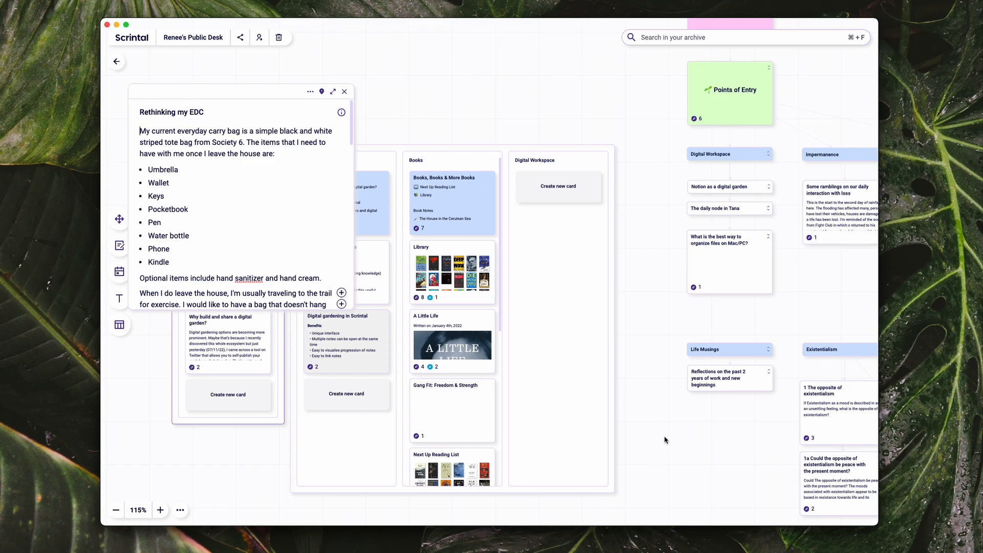
Switch back to the Scrintal desk and close the "Rethinking my EDC" card
left_click(344, 91)
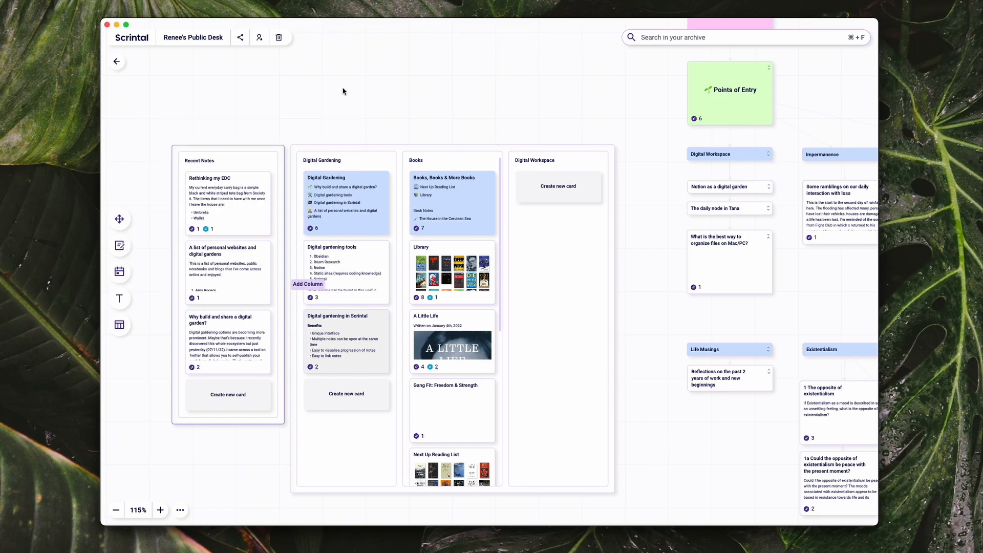